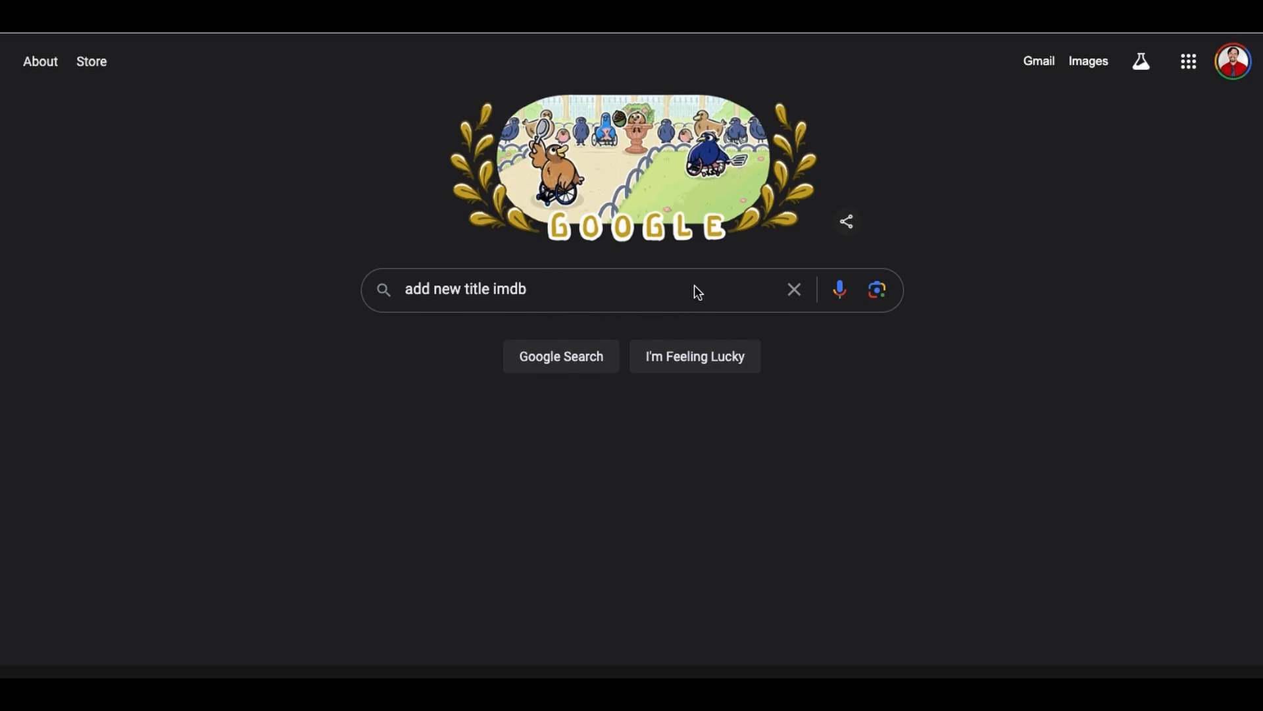
Step: Search Google for "add new title imdb" and open IMDb's "Adding a new title" help article
click(629, 290)
key(Return)
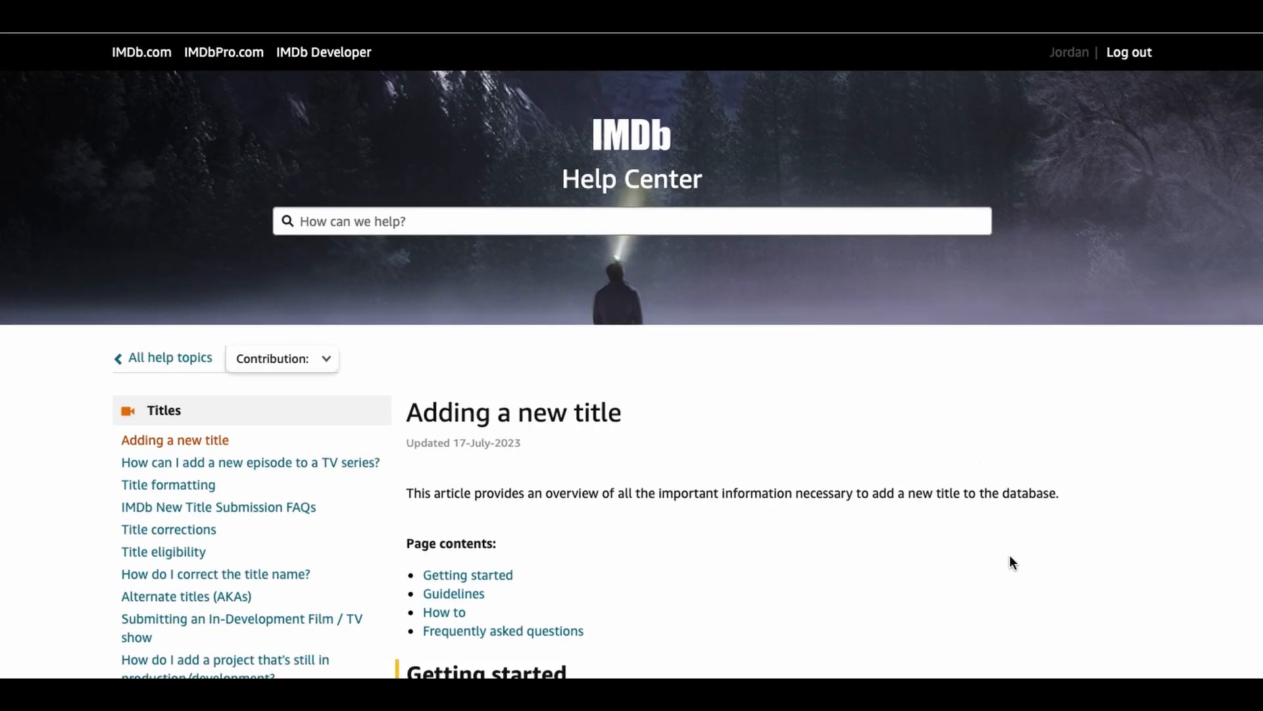
Step: Go through the article's eligibility and formatting guidelines and start submitting a new title page
scroll(1010, 559, down, 5)
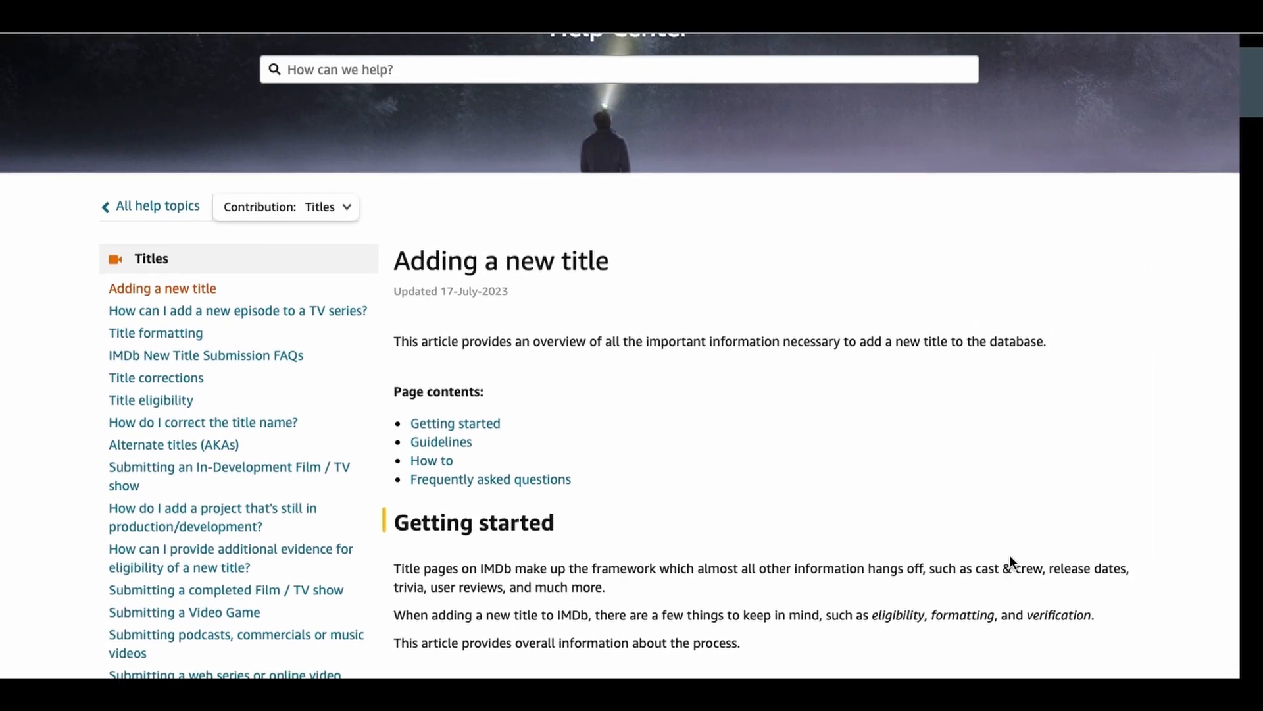
scroll(1011, 559, down, 8)
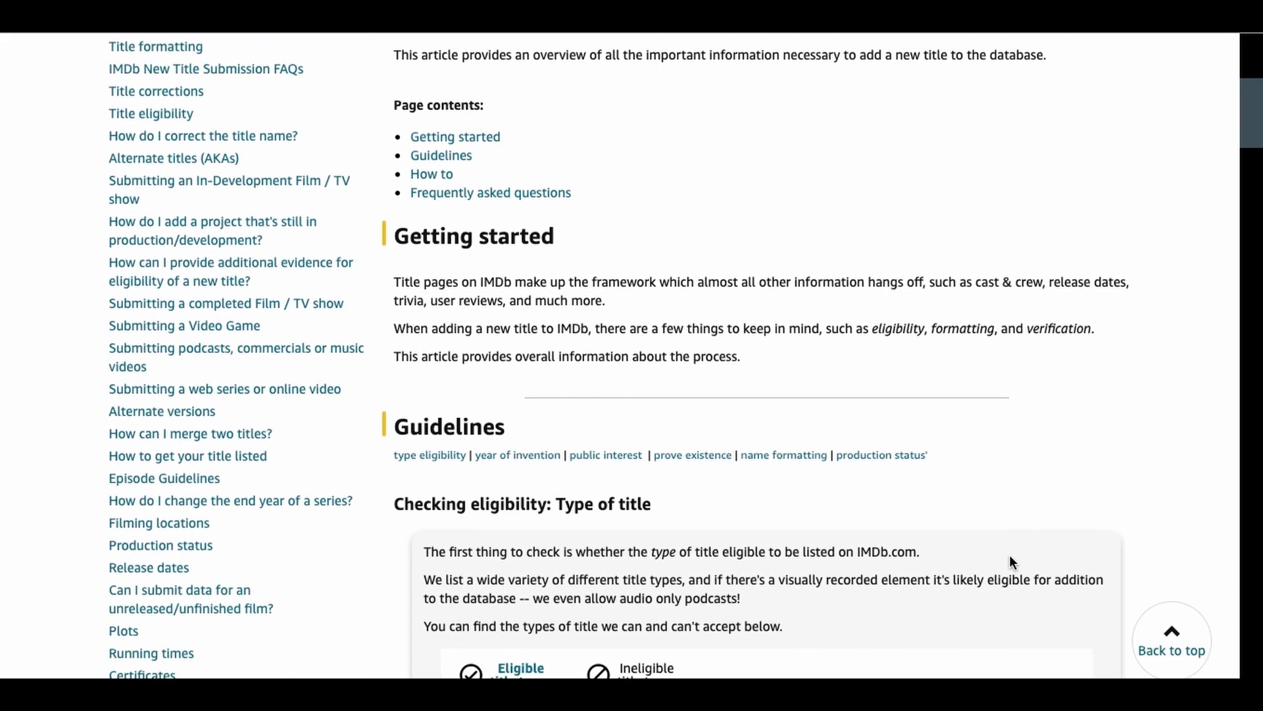
scroll(1012, 561, down, 13)
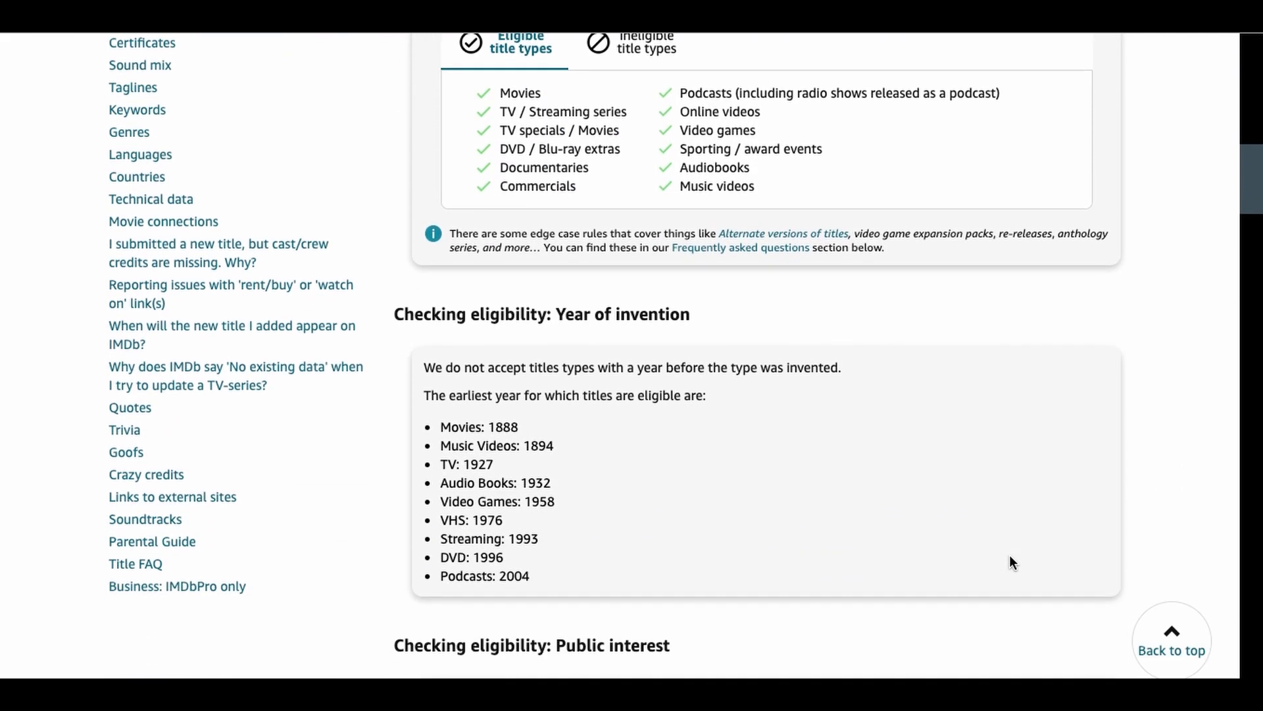
scroll(1012, 561, down, 11)
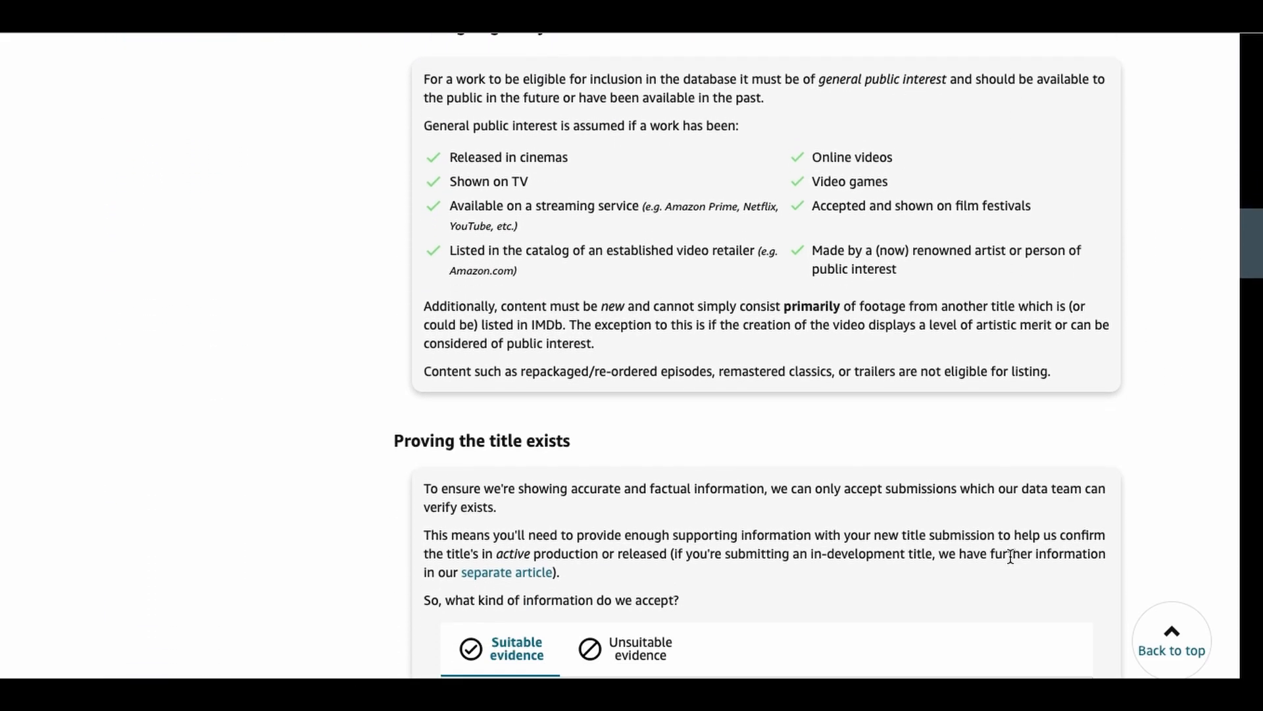
scroll(1012, 562, down, 12)
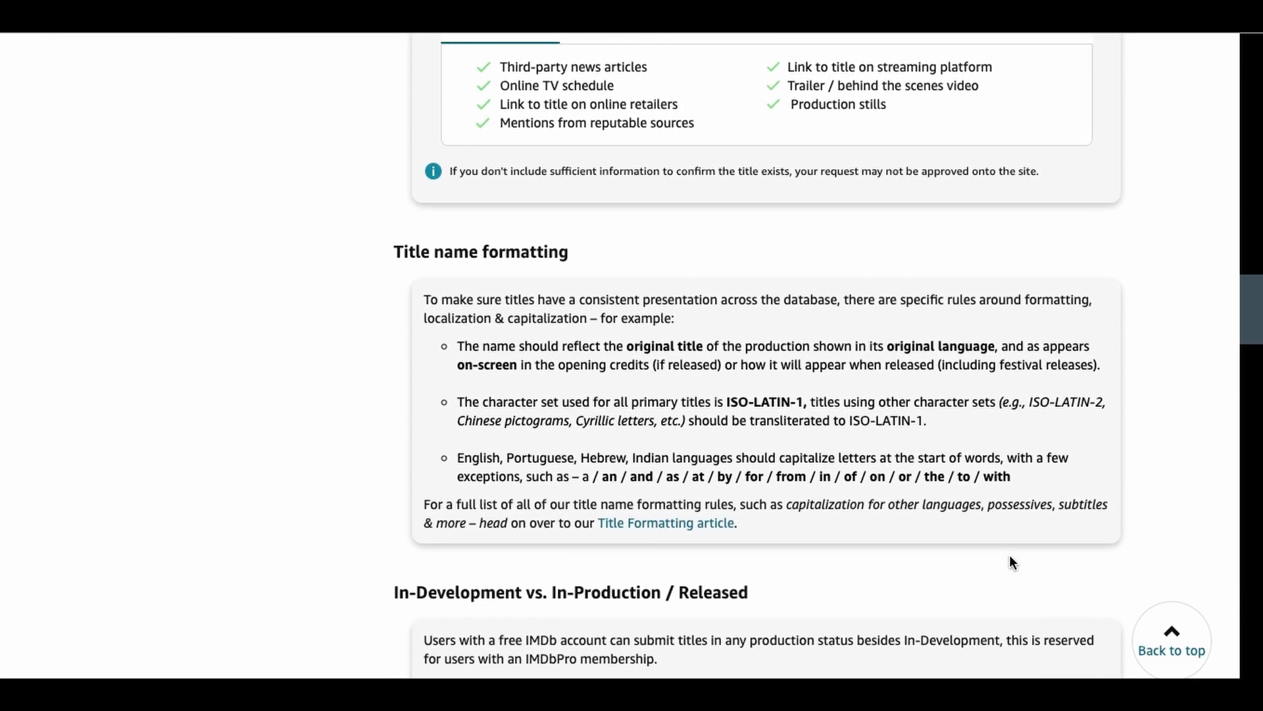
scroll(1011, 564, down, 10)
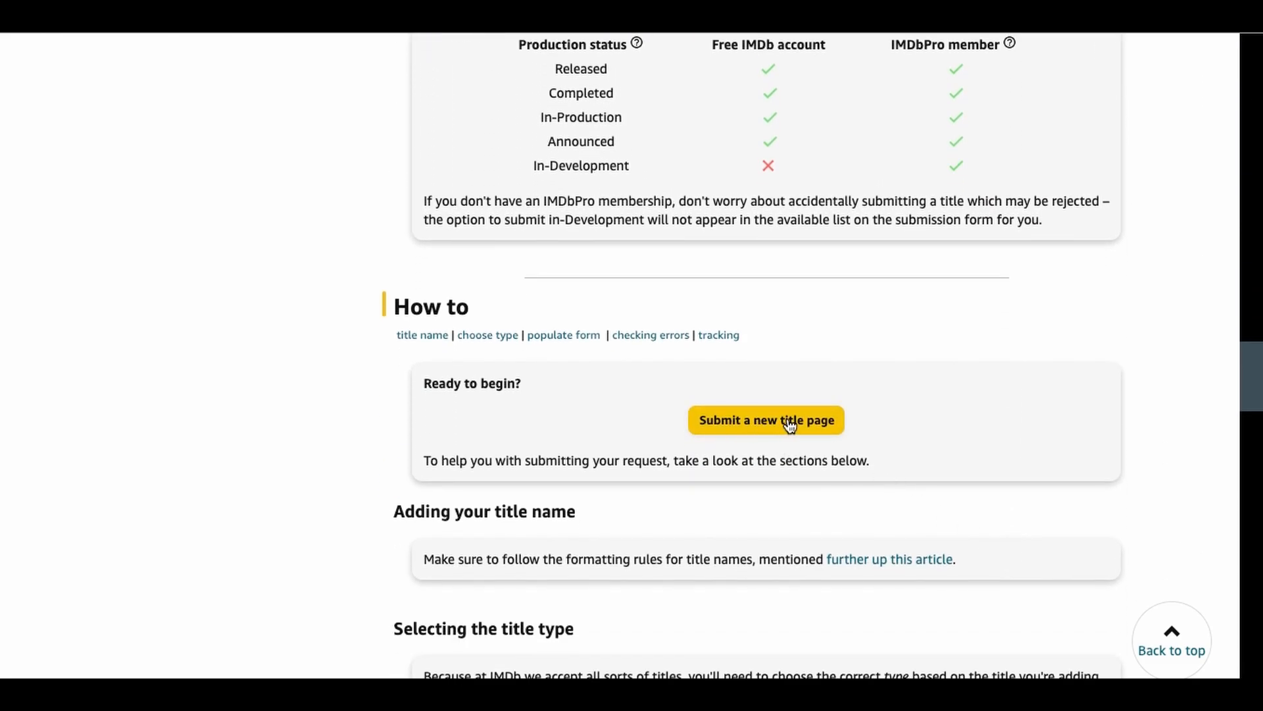
click(789, 424)
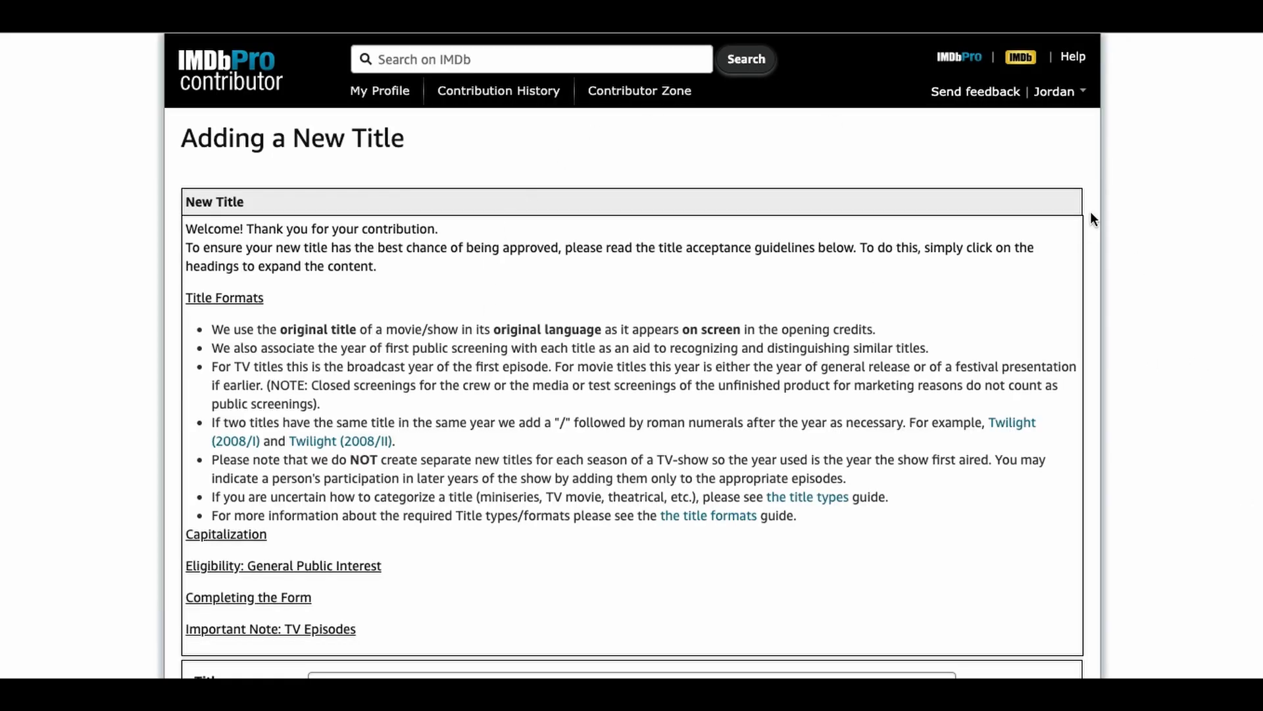
Step: Enter the title "Love is a Drag" as a Film that is released and screened, submitted by the producer/director/writer, and check the updates
scroll(1158, 339, down, 6)
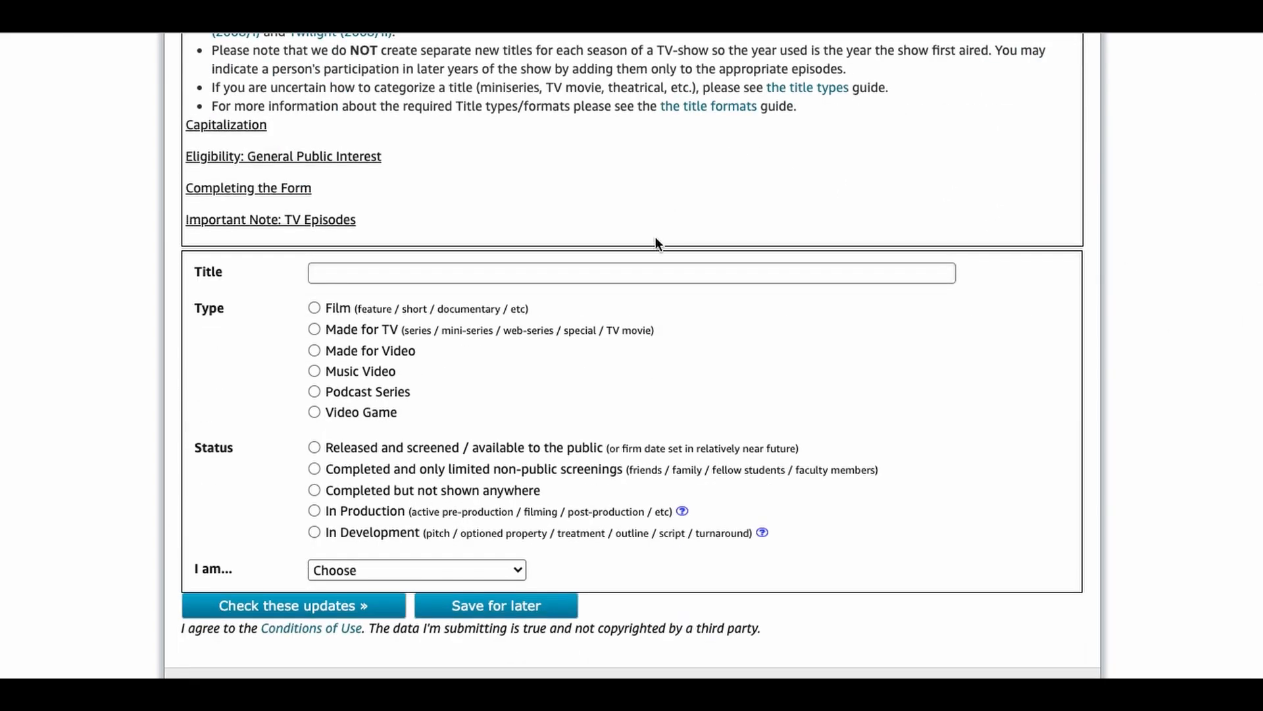
click(653, 271)
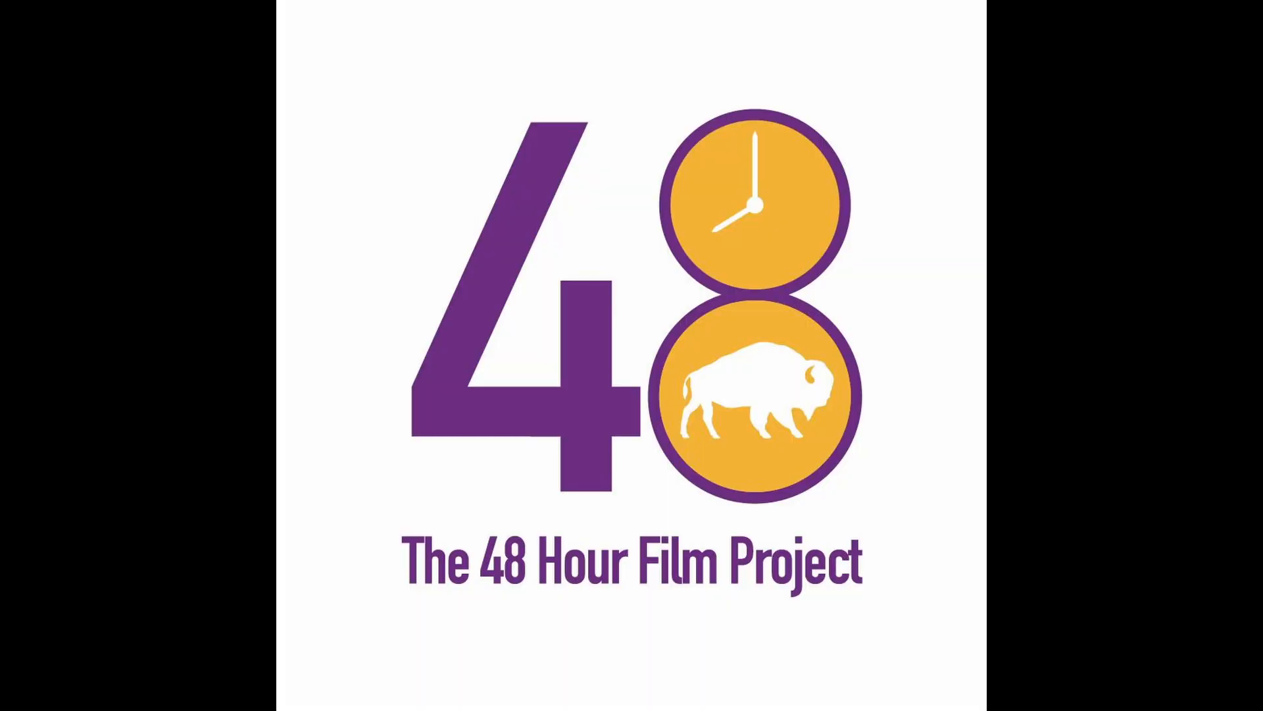
text(a Drag)
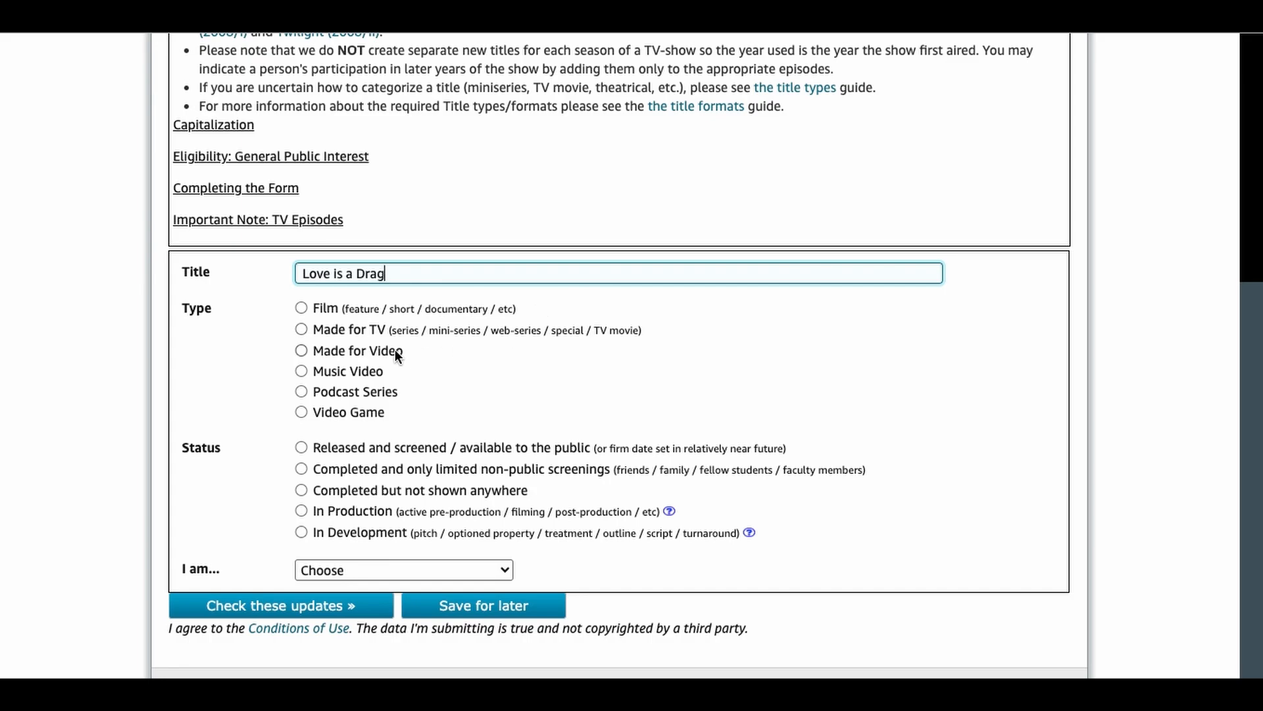
click(301, 307)
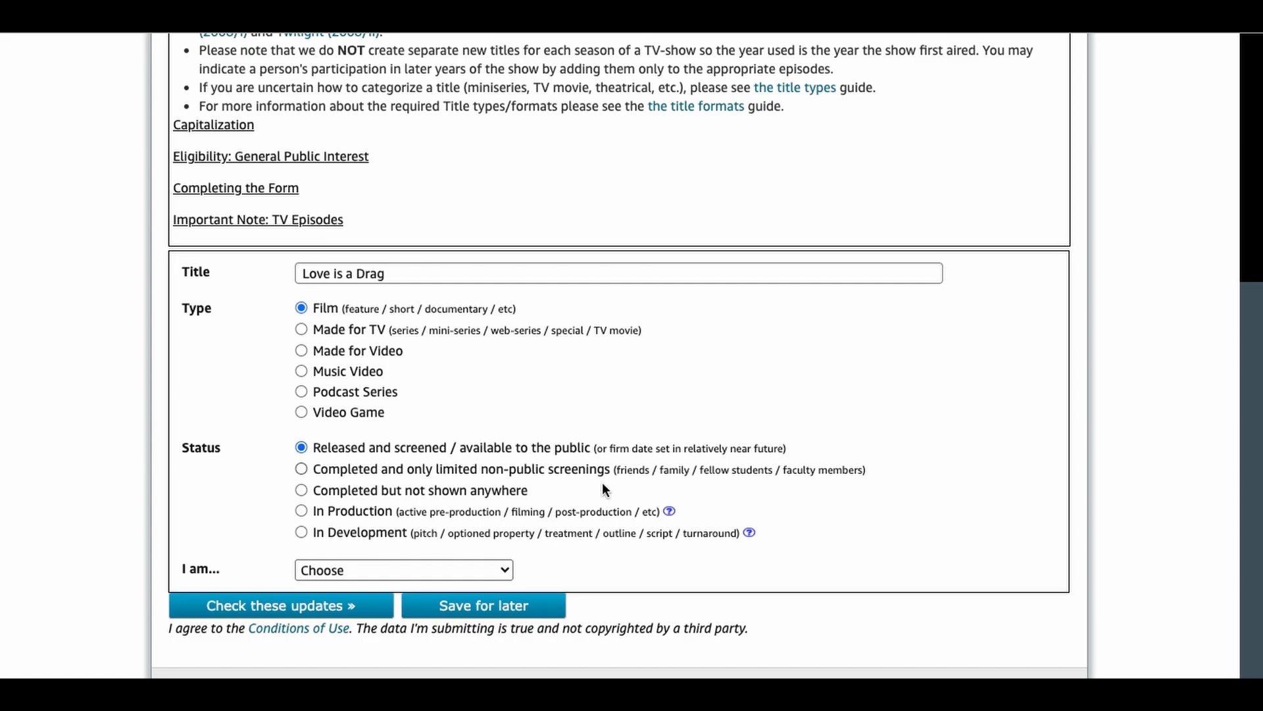
click(485, 567)
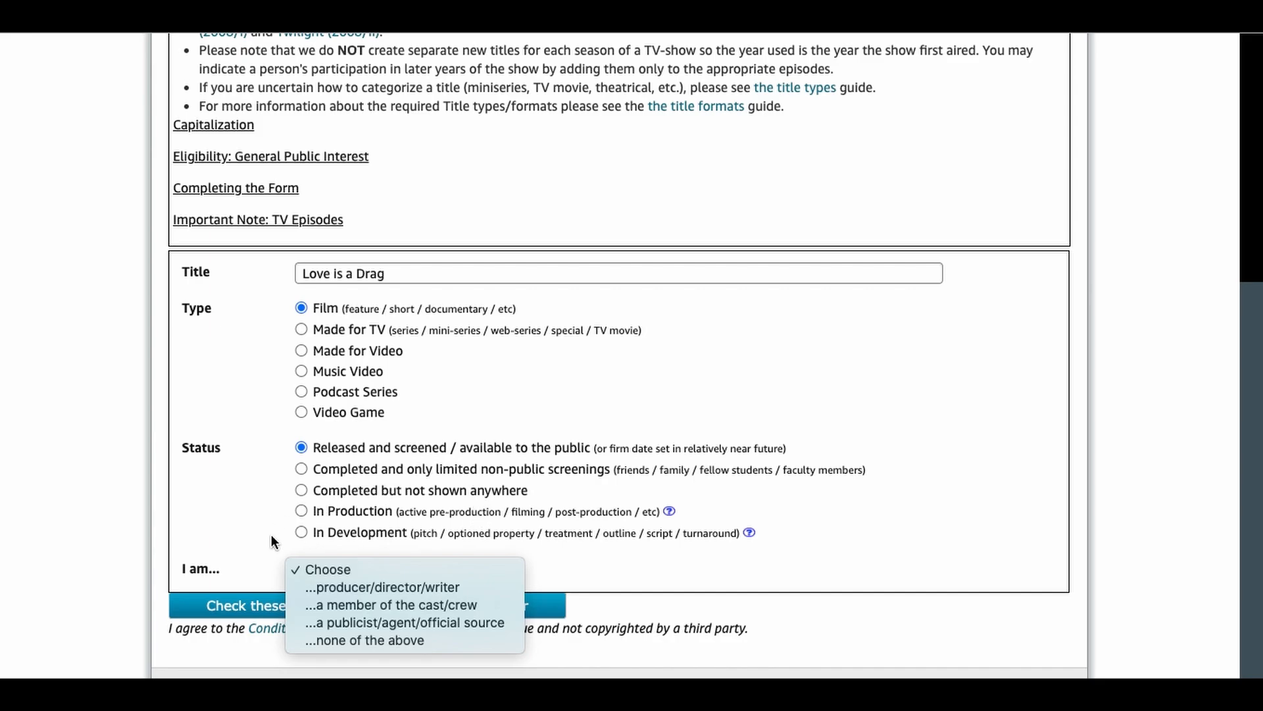
click(464, 584)
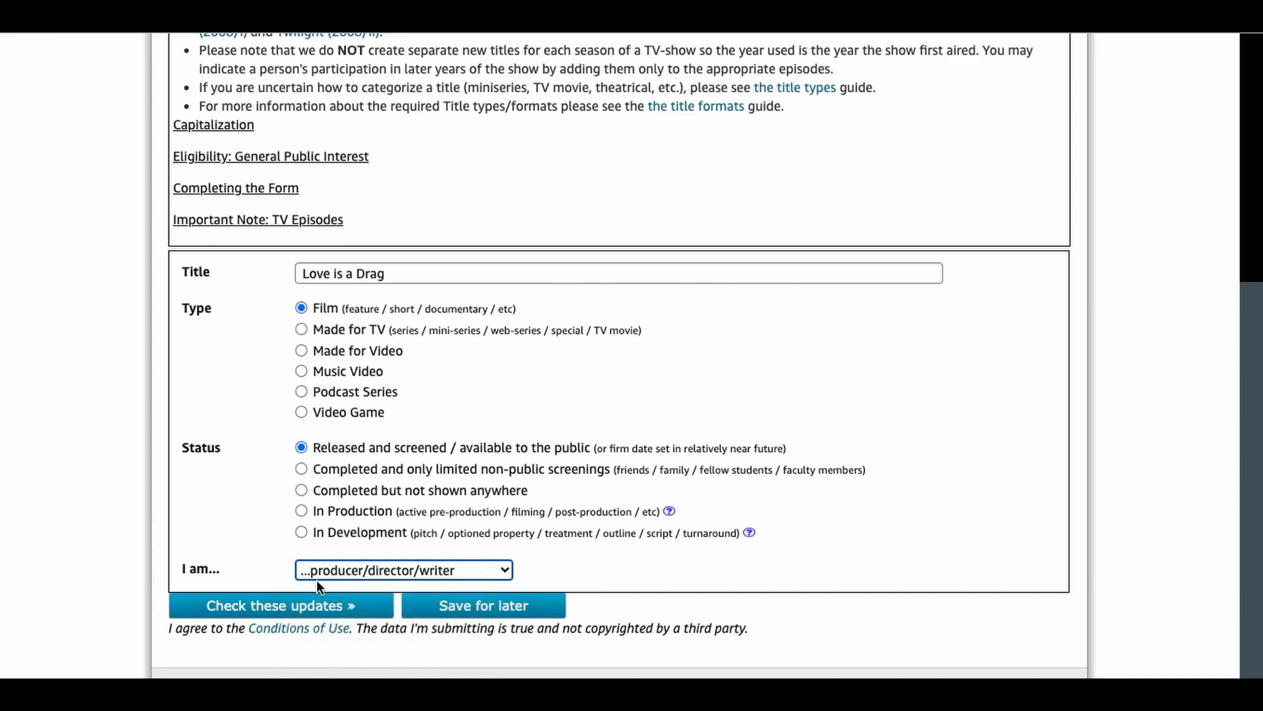
click(311, 608)
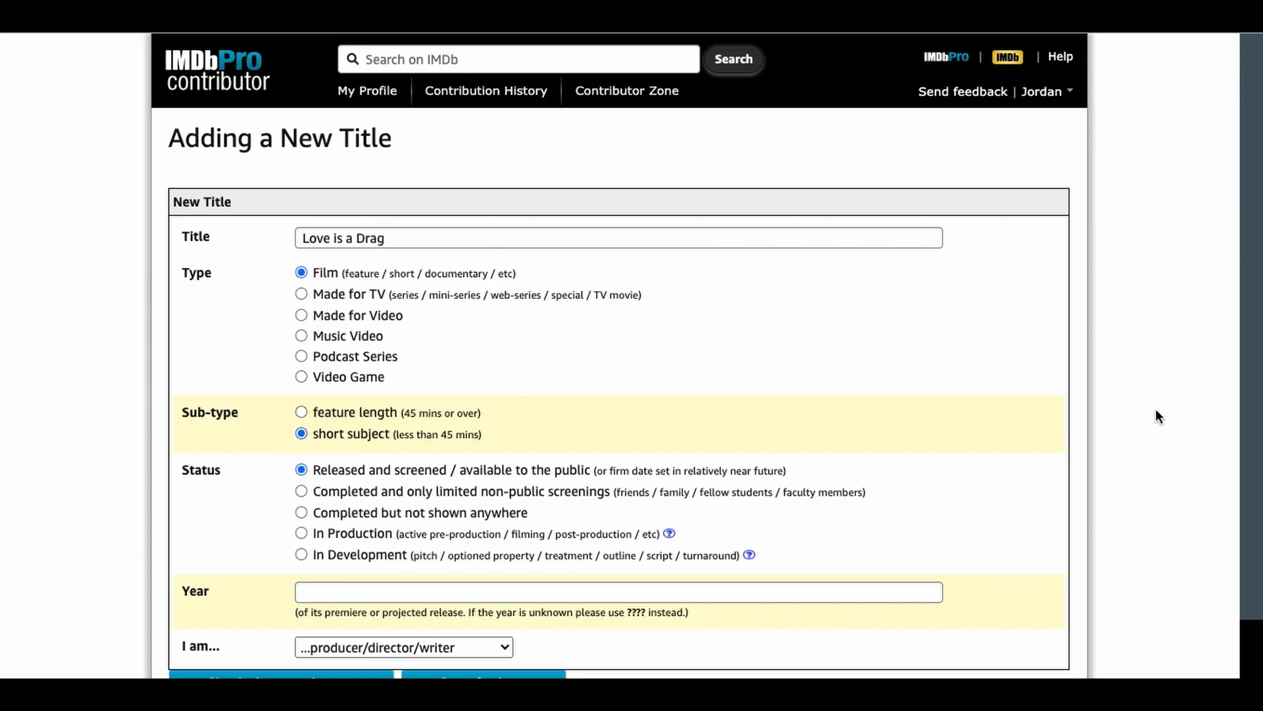
Step: Mark the film as a short subject with the year 2024 and check the updates
scroll(1155, 408, down, 1)
click(604, 520)
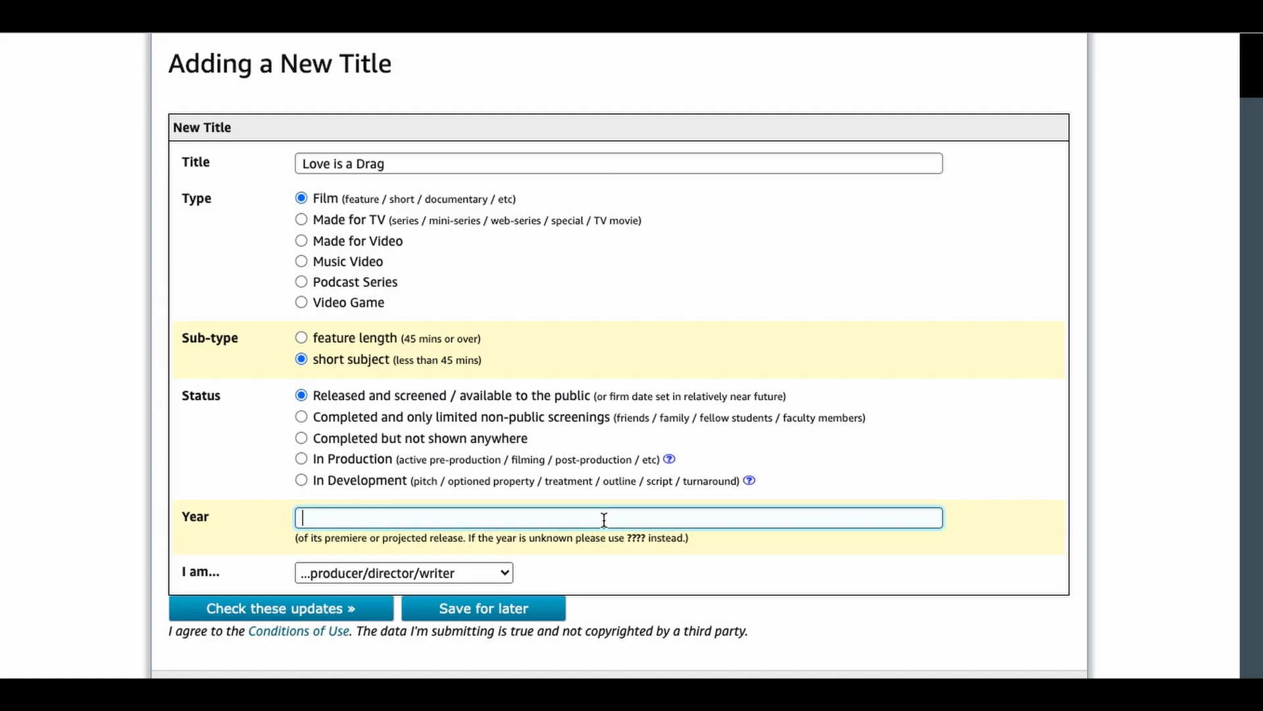
text(2024)
click(291, 610)
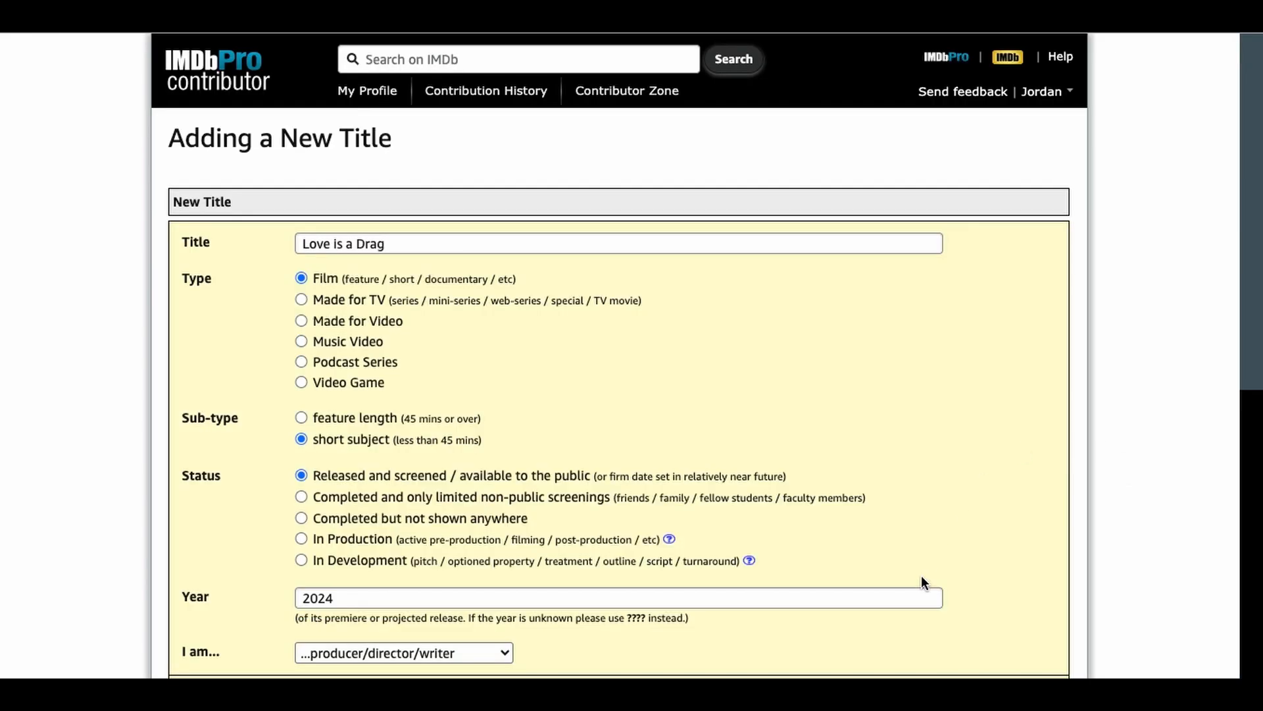
Step: Acknowledge the similar-titles warning by confirming this is not an existing title, and re-check the updates
drag(1252, 349, 1253, 600)
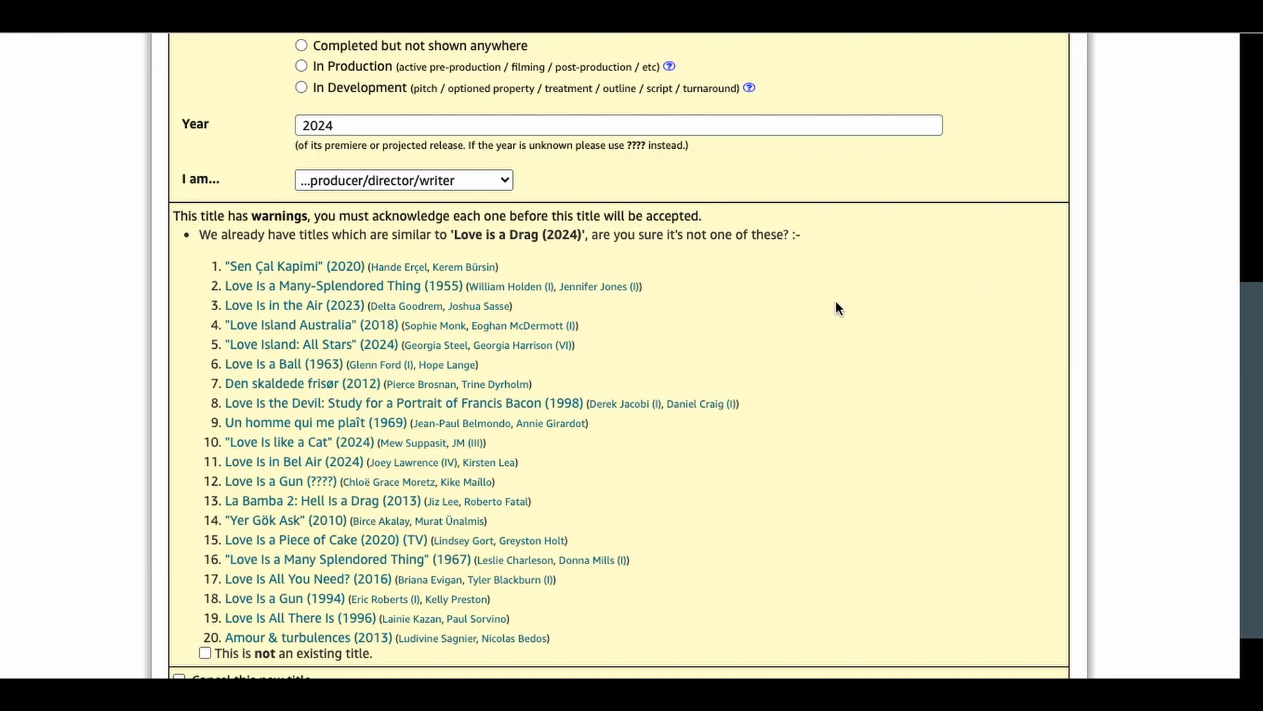
scroll(461, 460, down, 3)
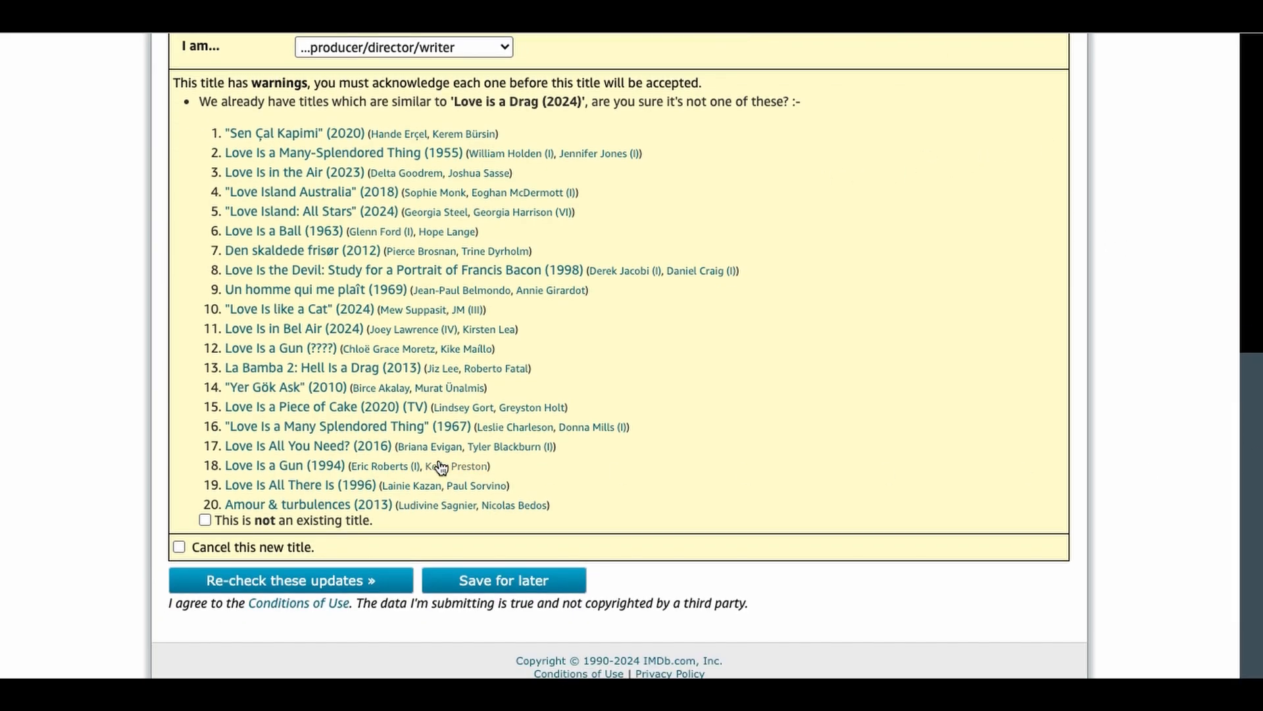
click(204, 519)
click(301, 584)
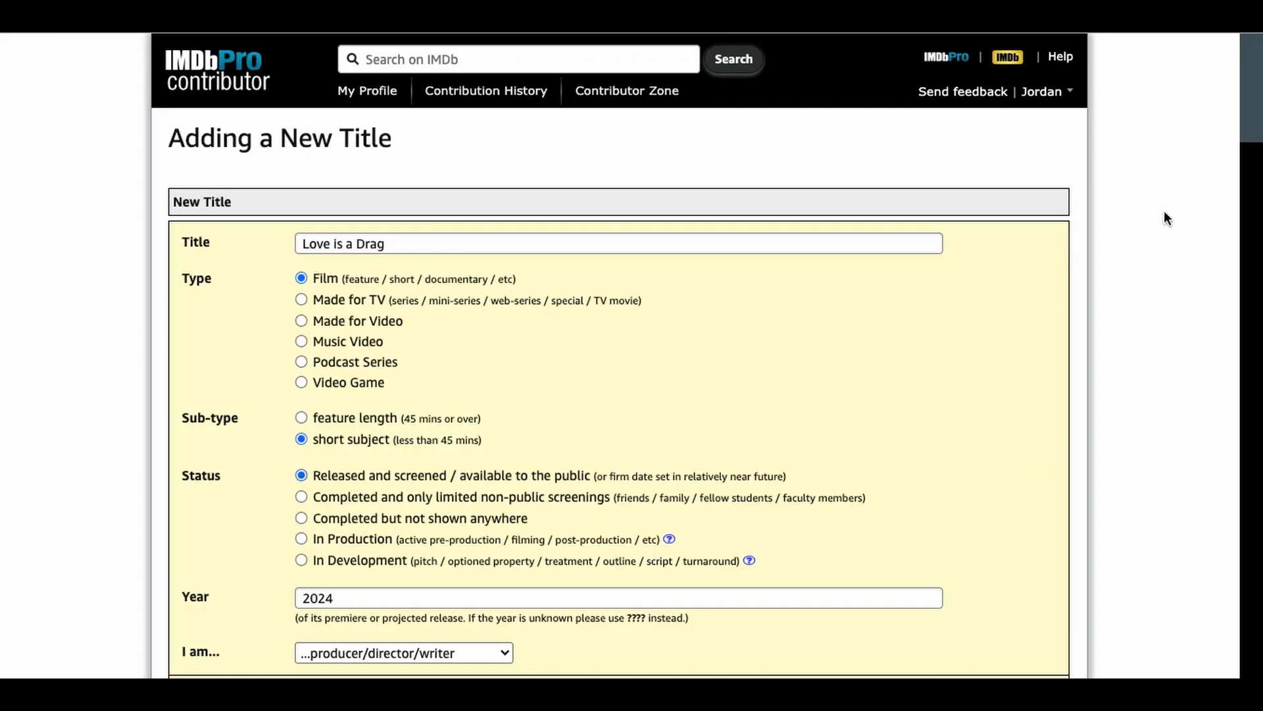
Step: Enter the release date 17 August 2024 with USA as the release country
drag(1249, 125, 1258, 317)
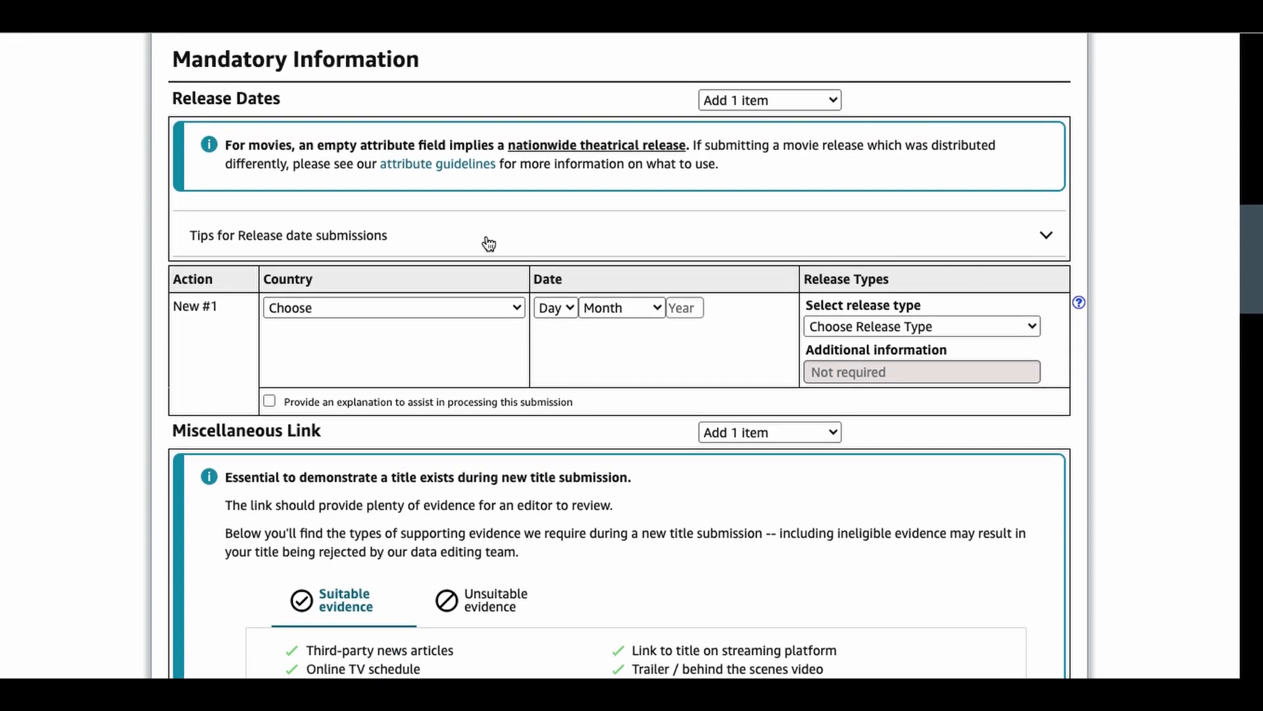
click(509, 301)
click(486, 326)
click(548, 309)
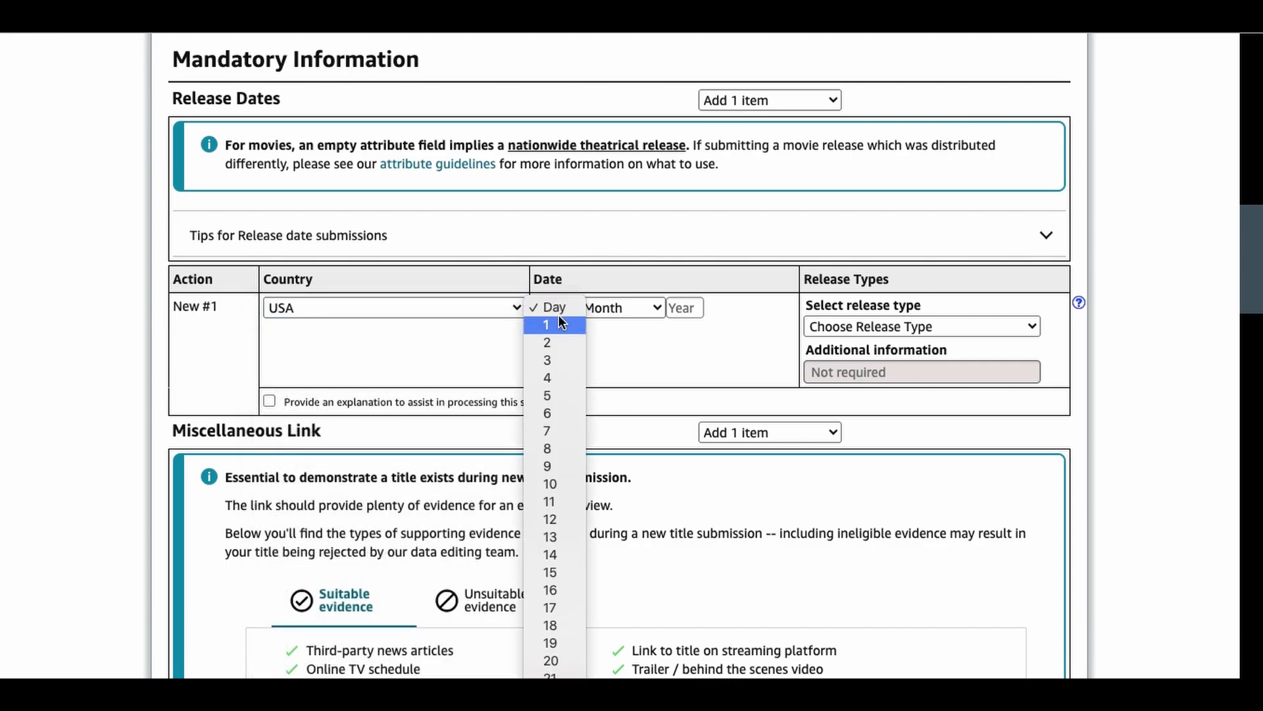
click(559, 610)
click(627, 306)
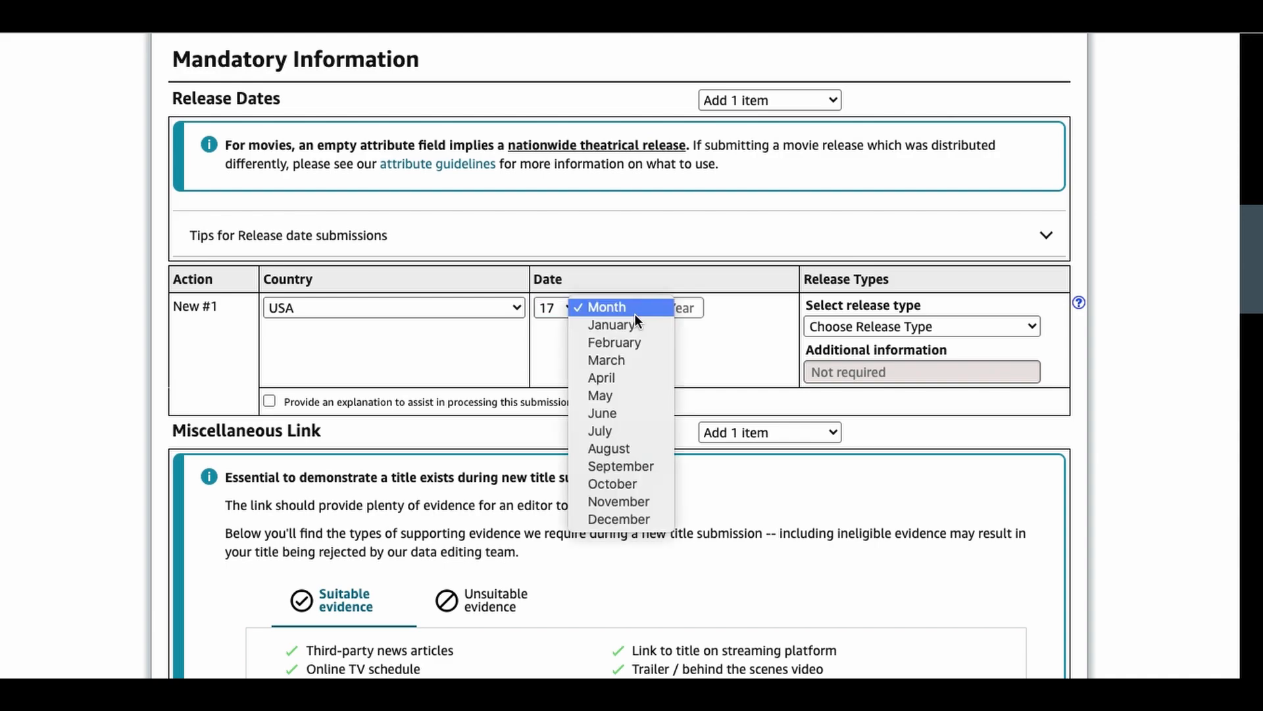
click(644, 450)
click(694, 311)
text(2024)
Step: Set the release type to Premiere event with the additional information "Buffalo 48 Hour Film Project Premiere"
click(764, 333)
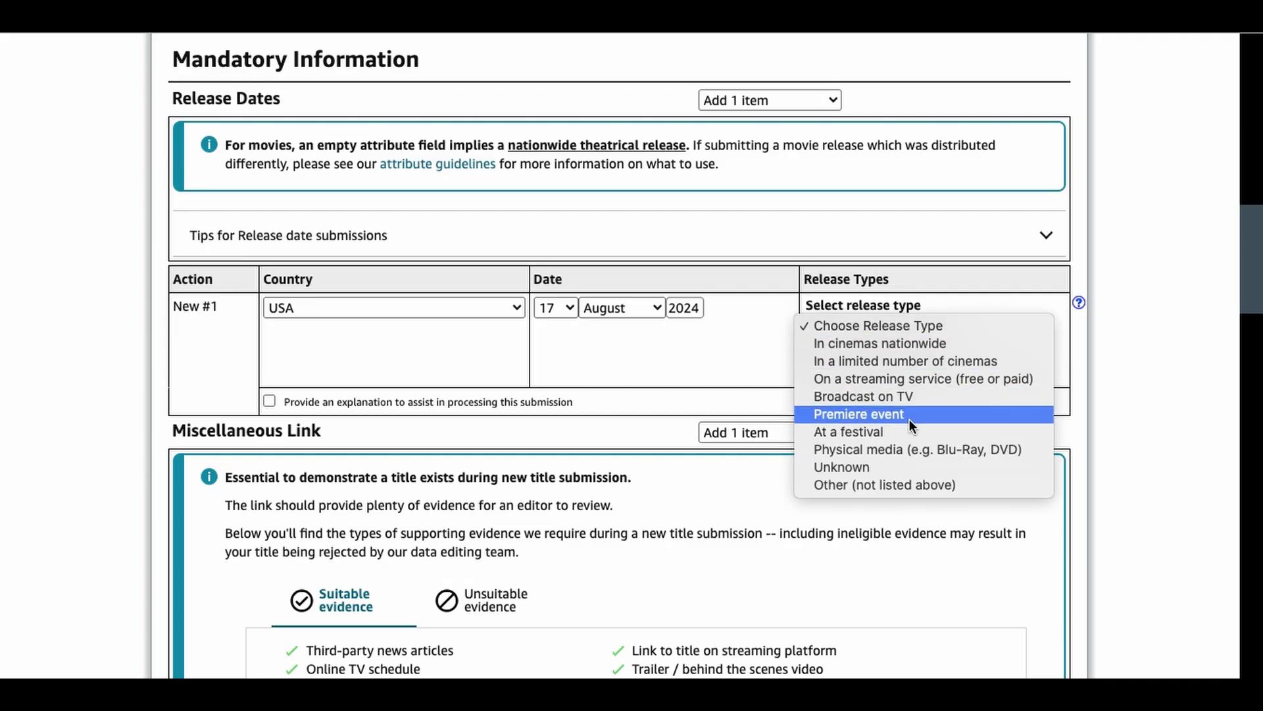
click(906, 416)
drag(1257, 267, 1257, 285)
click(863, 262)
text(Buffalo 48 Hour Film Project Premiere)
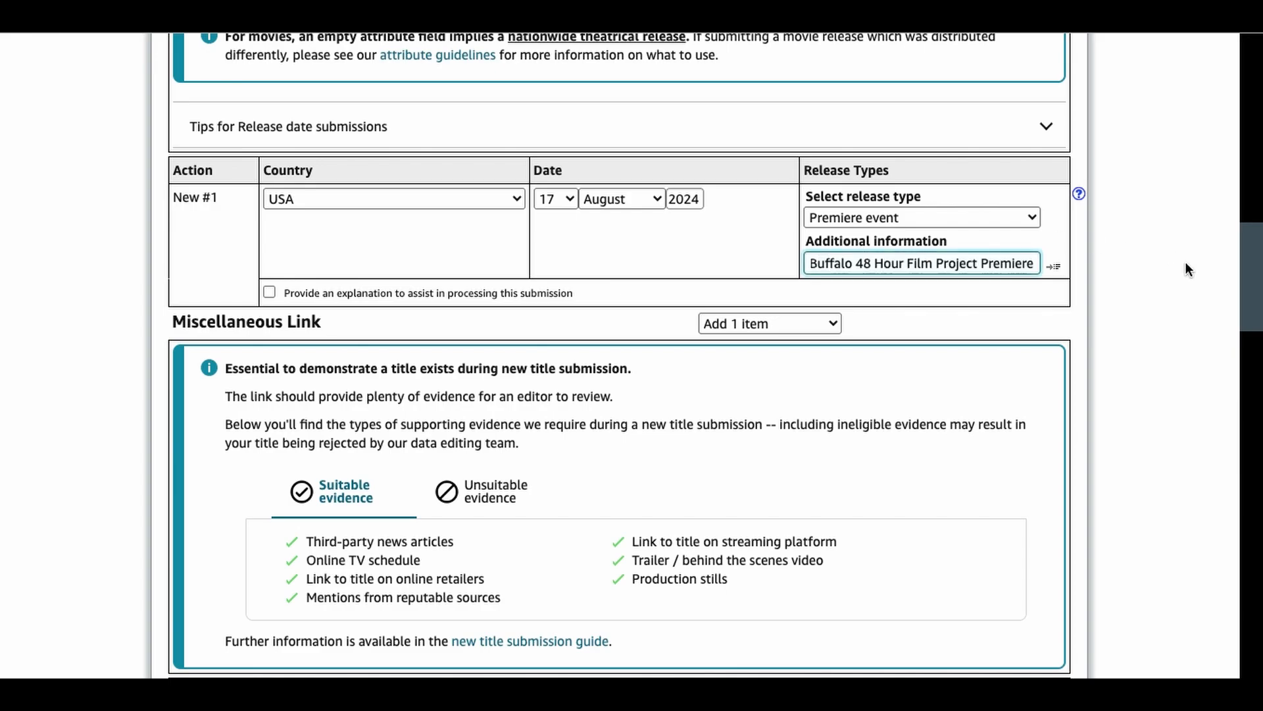
drag(1251, 264, 1257, 300)
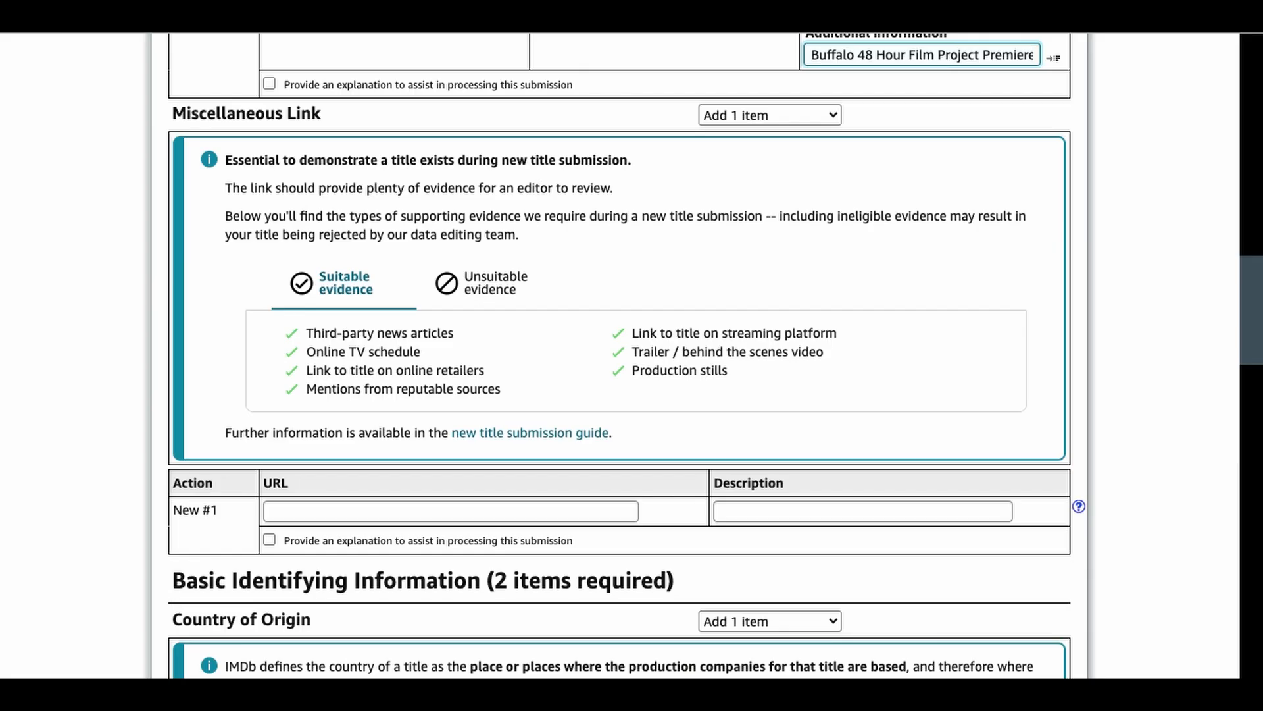
click(465, 514)
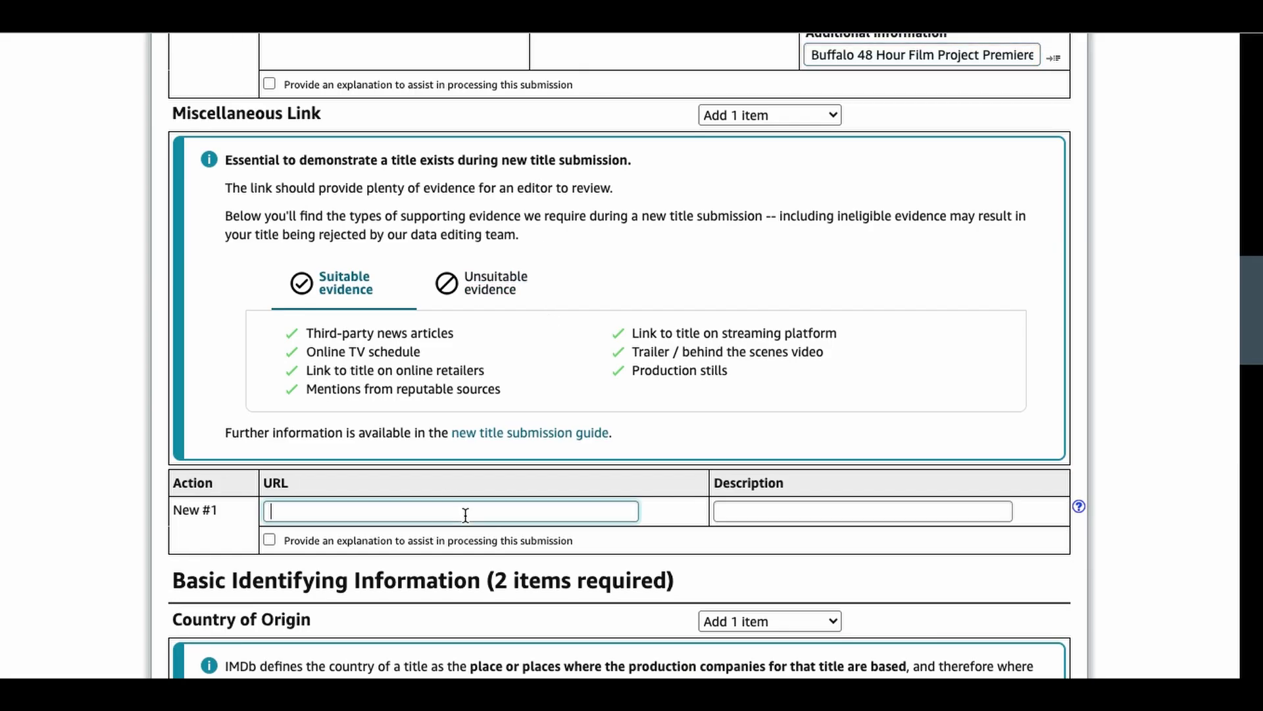
text(https://www.youtube.com/watch?v=In8oL-uZ2-8)
click(787, 507)
text(Youtube Link)
Step: Fill in the basic identifying information with USA as country of origin, English as language and Color as color info
drag(1250, 335, 1252, 423)
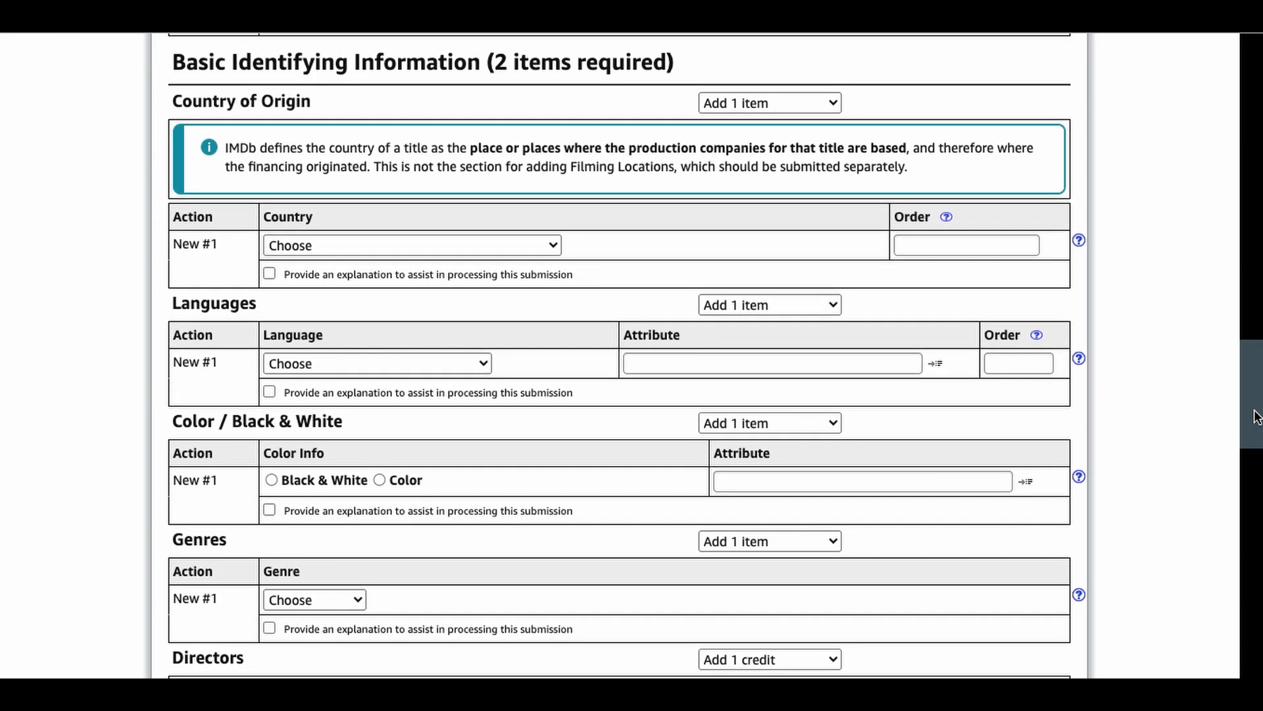
click(500, 251)
click(467, 267)
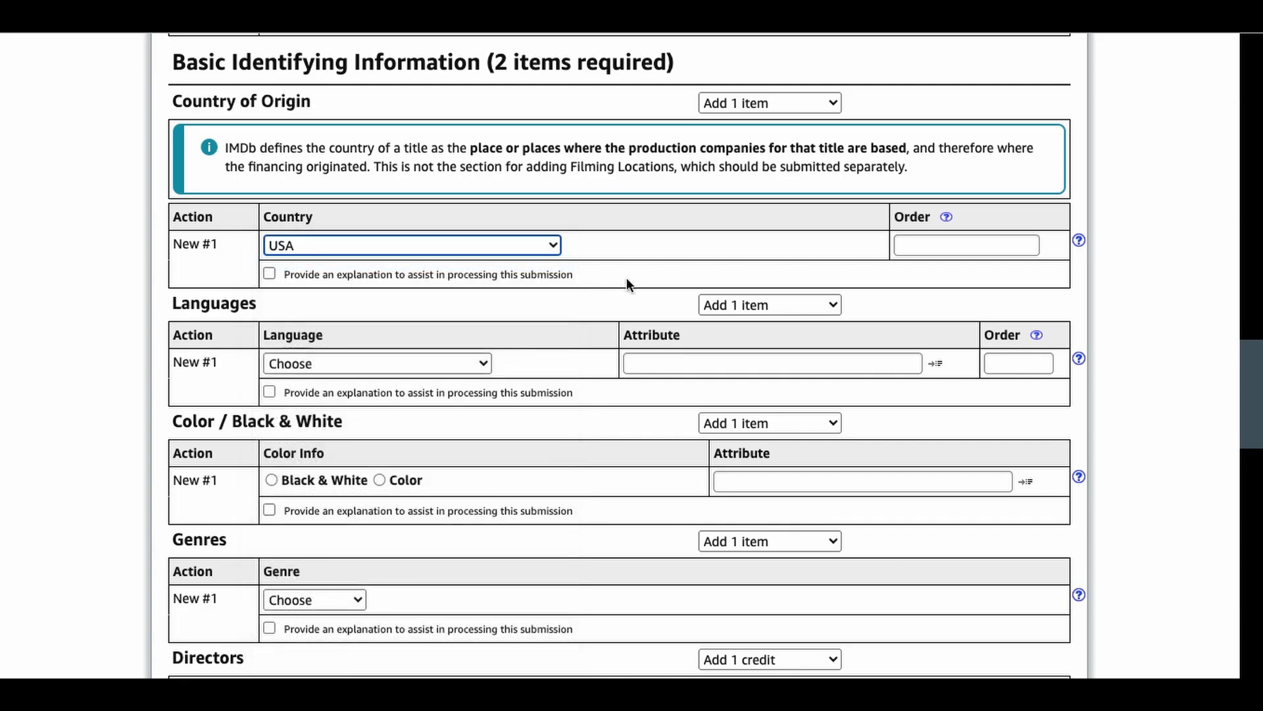
click(382, 364)
key(Escape)
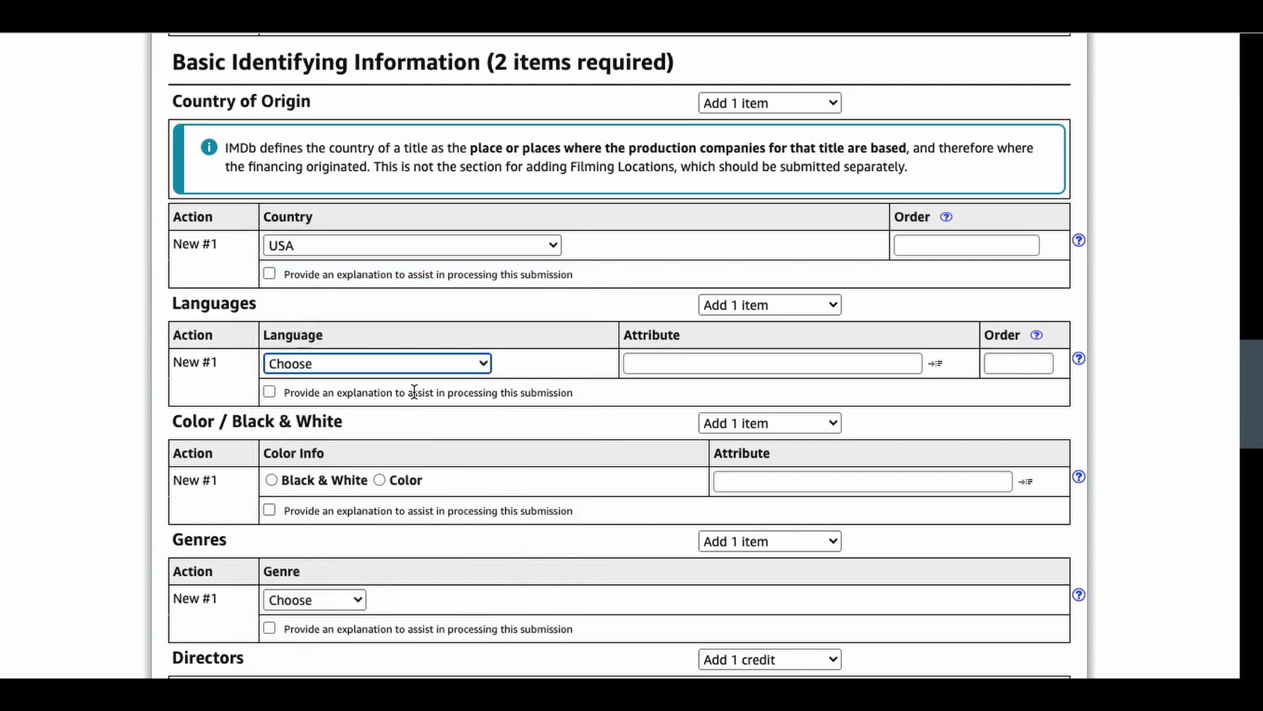
click(429, 361)
click(425, 383)
click(381, 483)
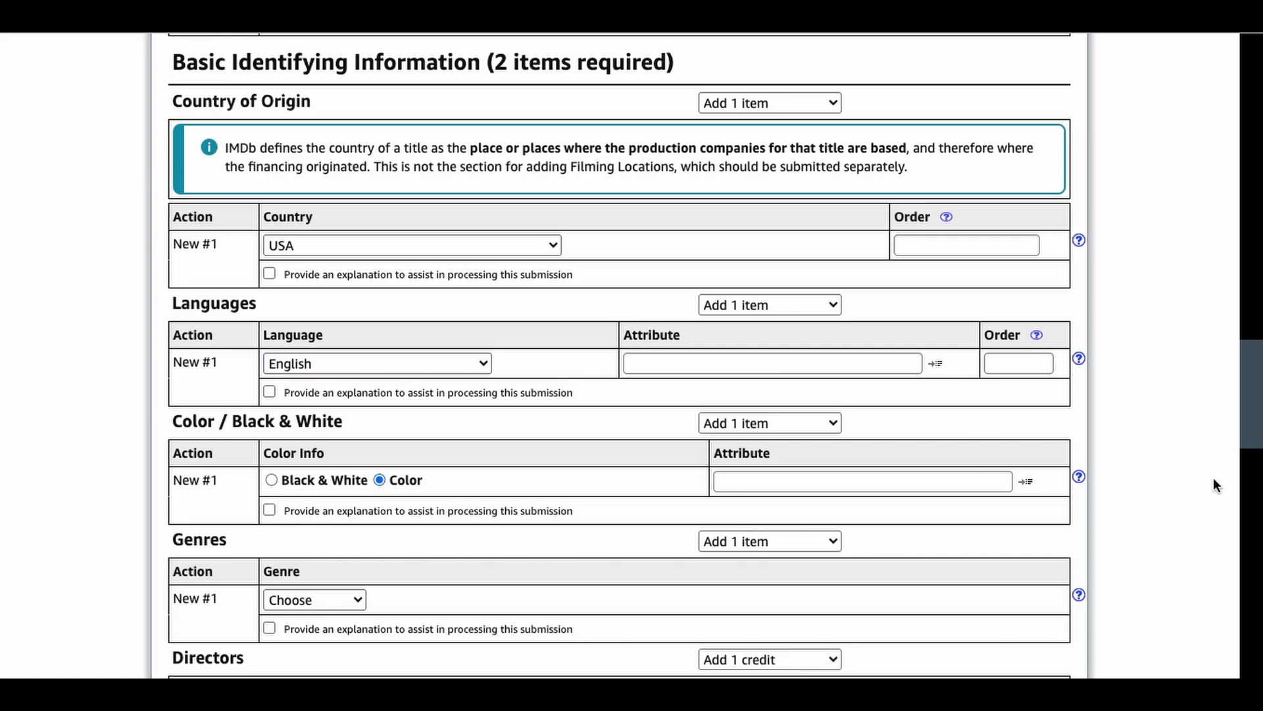
Step: Set the film's genre to Comedy
scroll(1252, 437, down, 1)
scroll(1252, 437, down, 5)
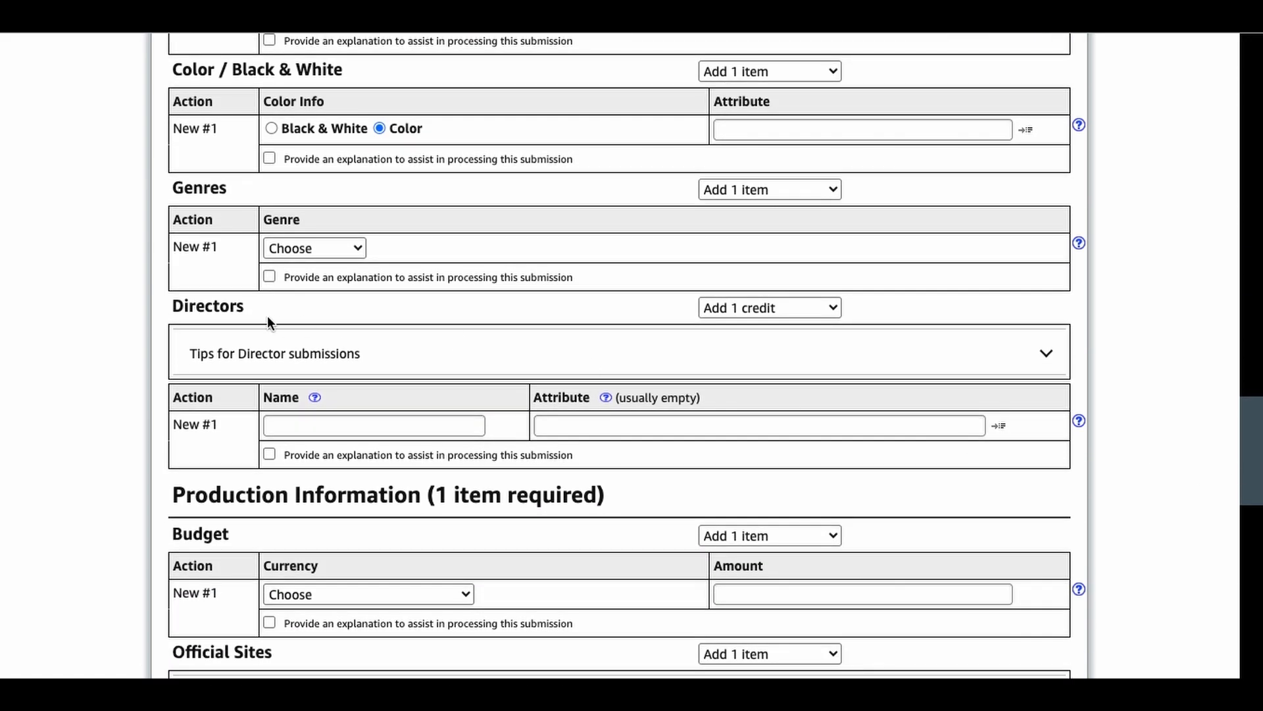
click(335, 250)
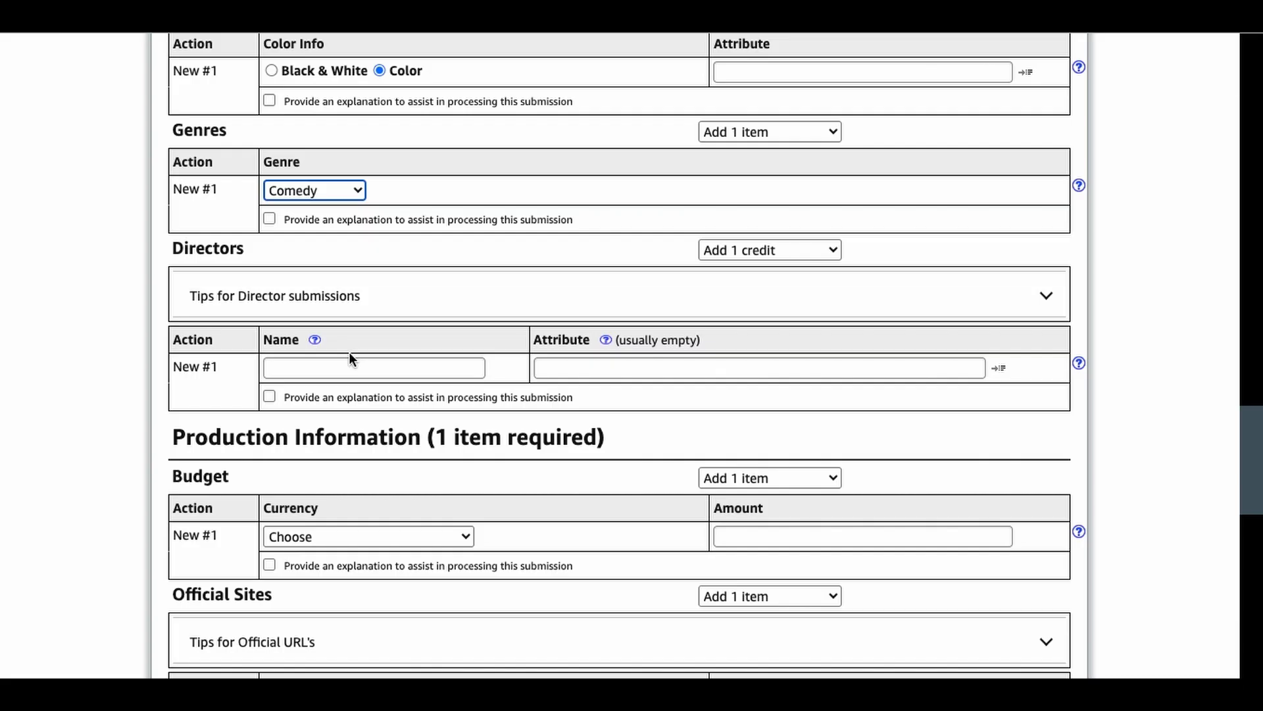
Step: Enter the director's full name in the Directors credit and choose the matching existing IMDb person
click(375, 361)
text(Jordan )
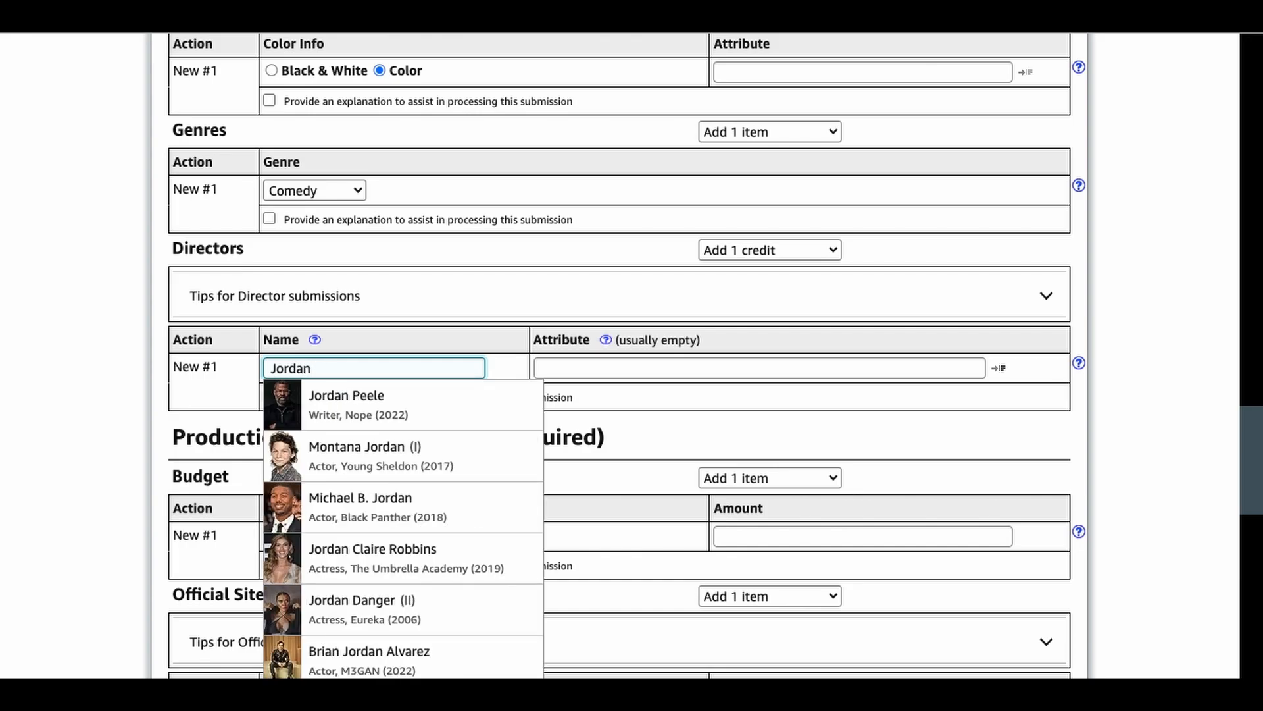
text(Imi)
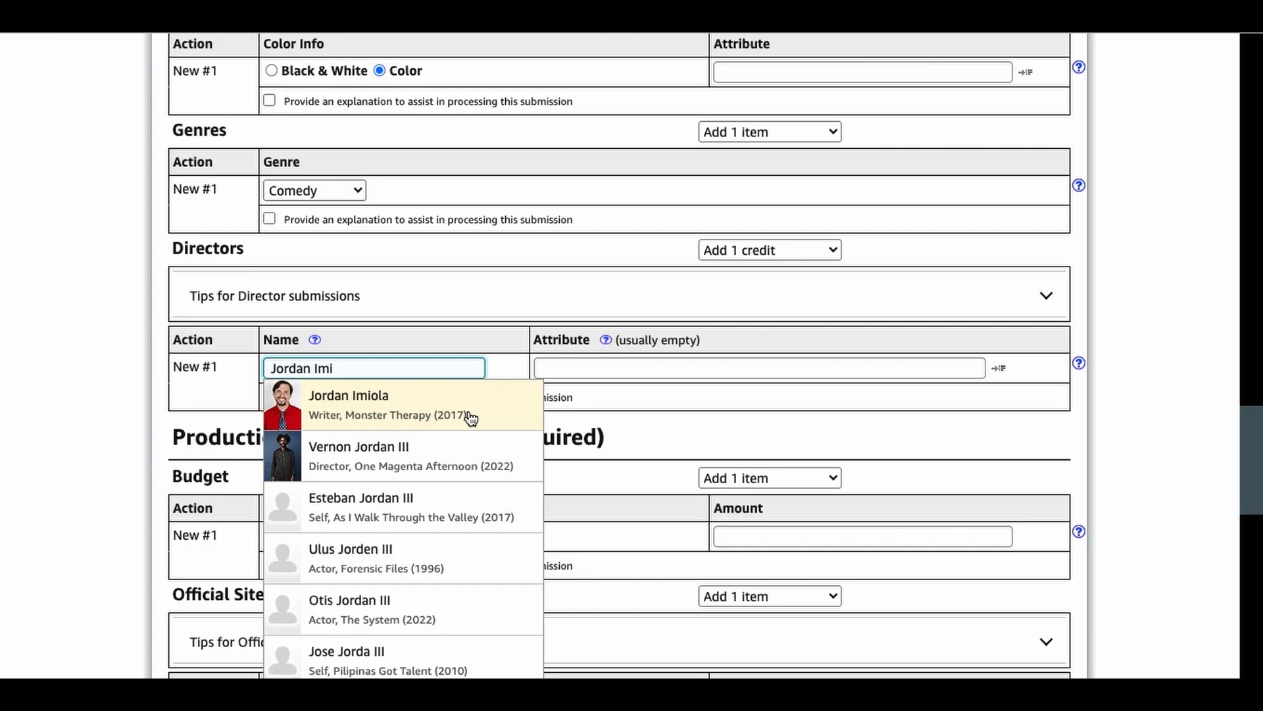
click(468, 413)
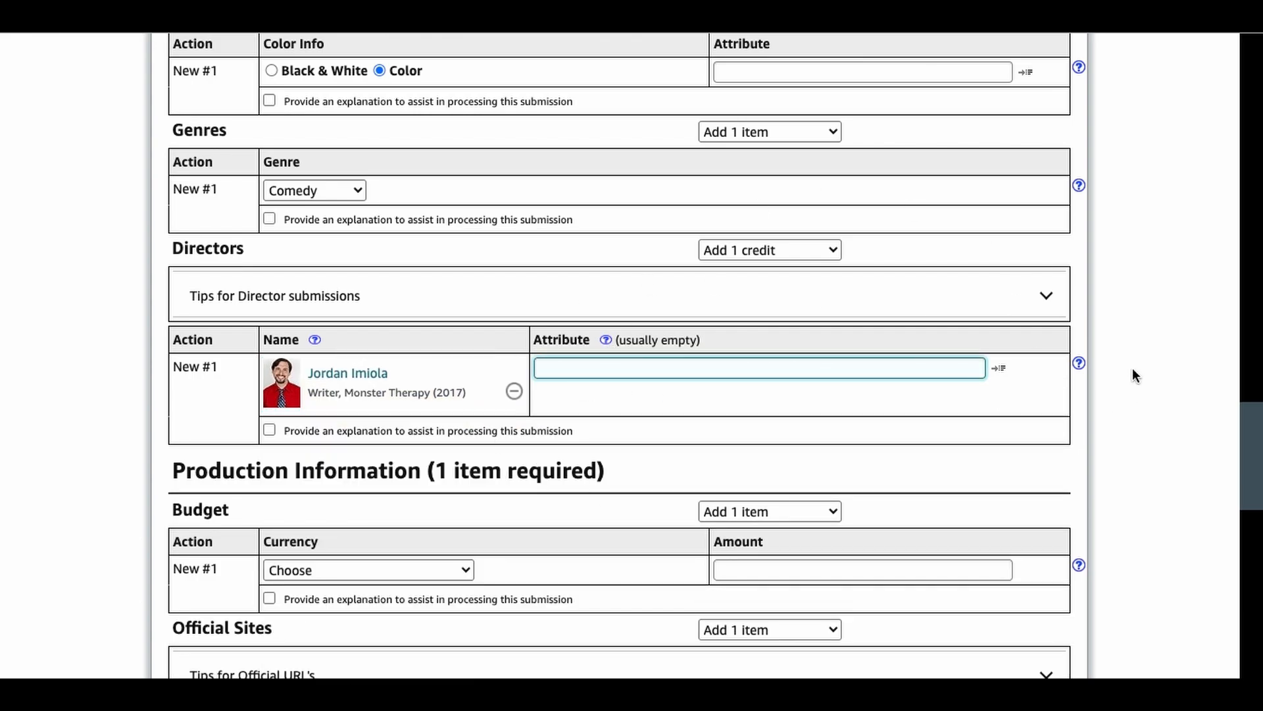
Step: Set the film's budget to $200 in U.S. dollars and consult the tips for official URLs
scroll(420, 250, down, 5)
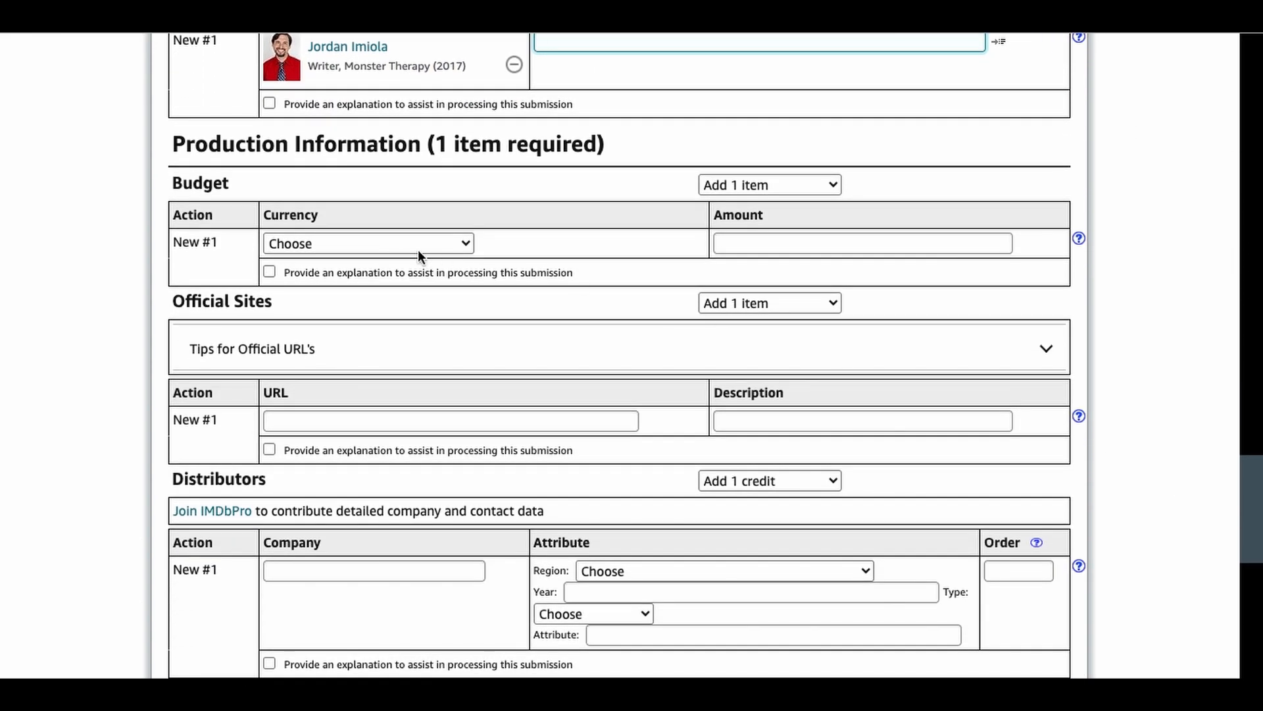
click(411, 242)
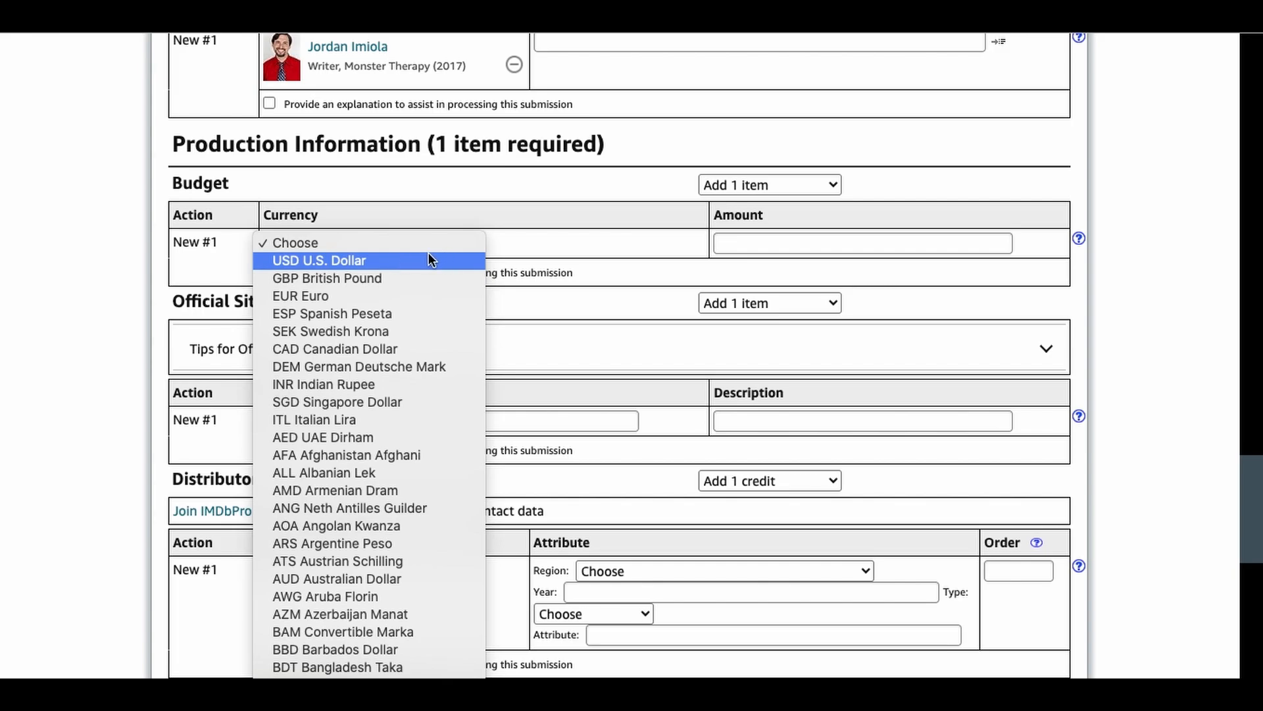
click(391, 261)
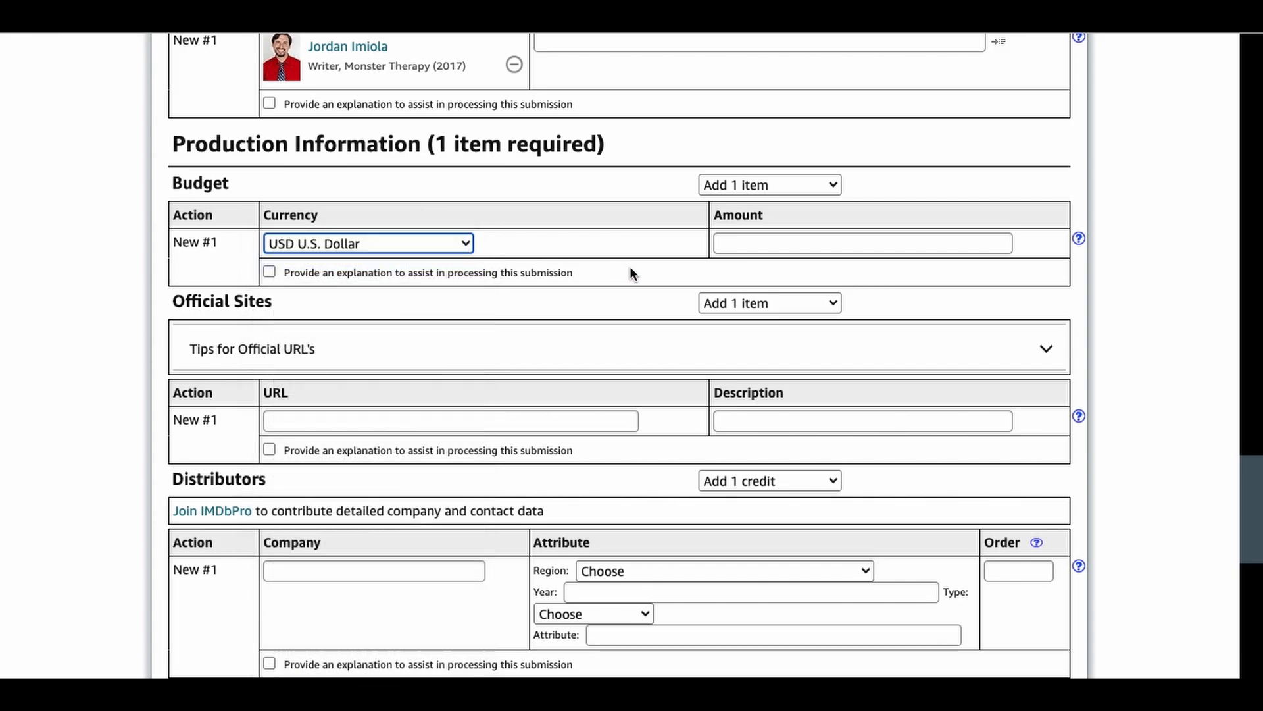
click(841, 245)
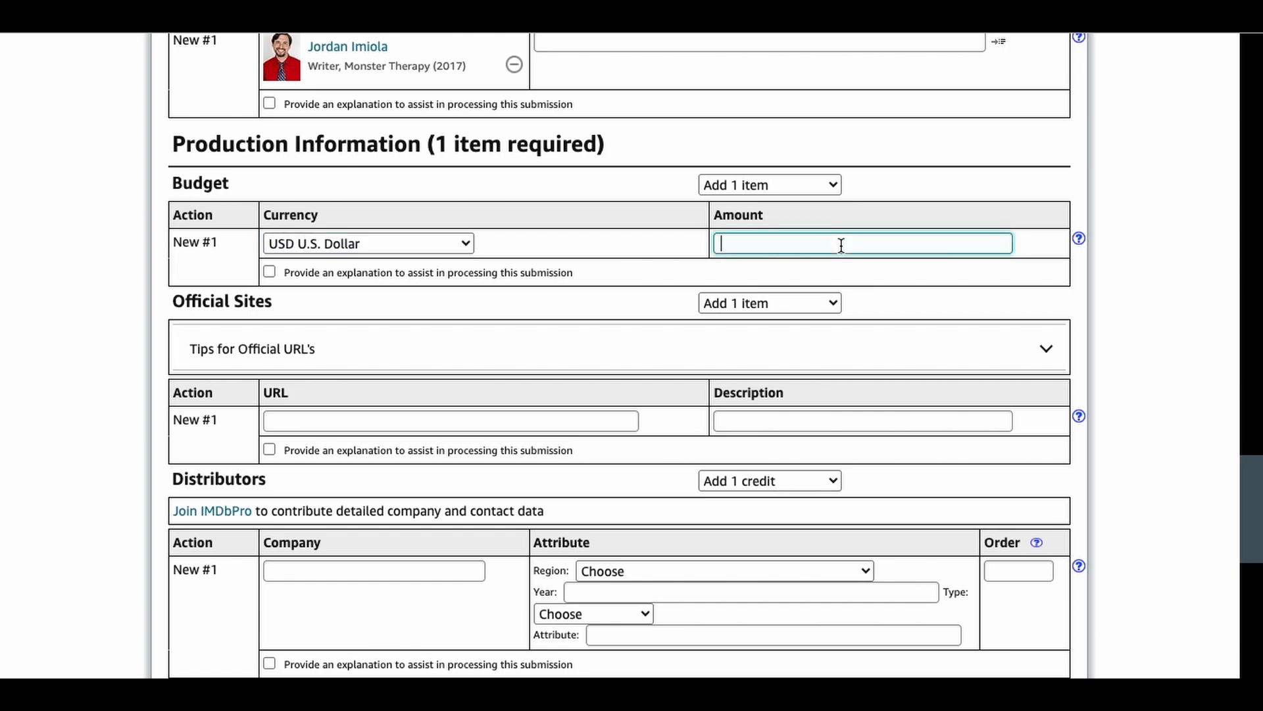
text($)
key(BackSpace)
text($200)
click(1146, 331)
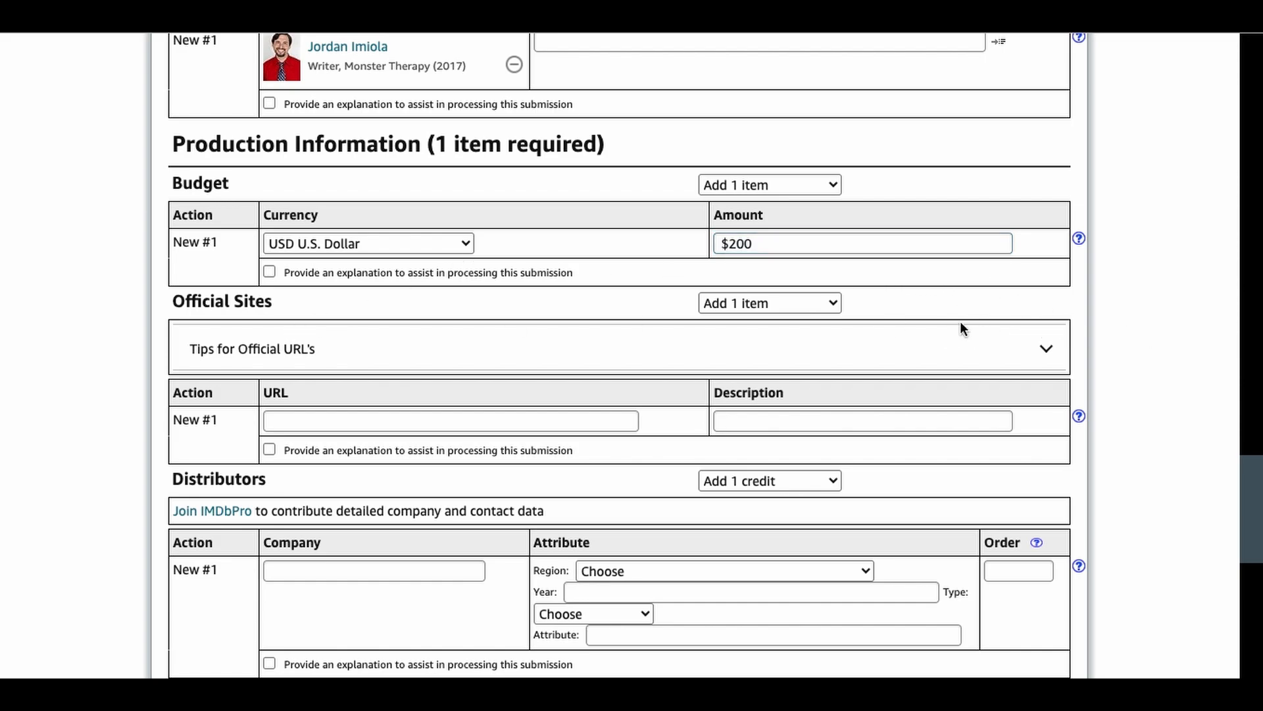
click(1046, 350)
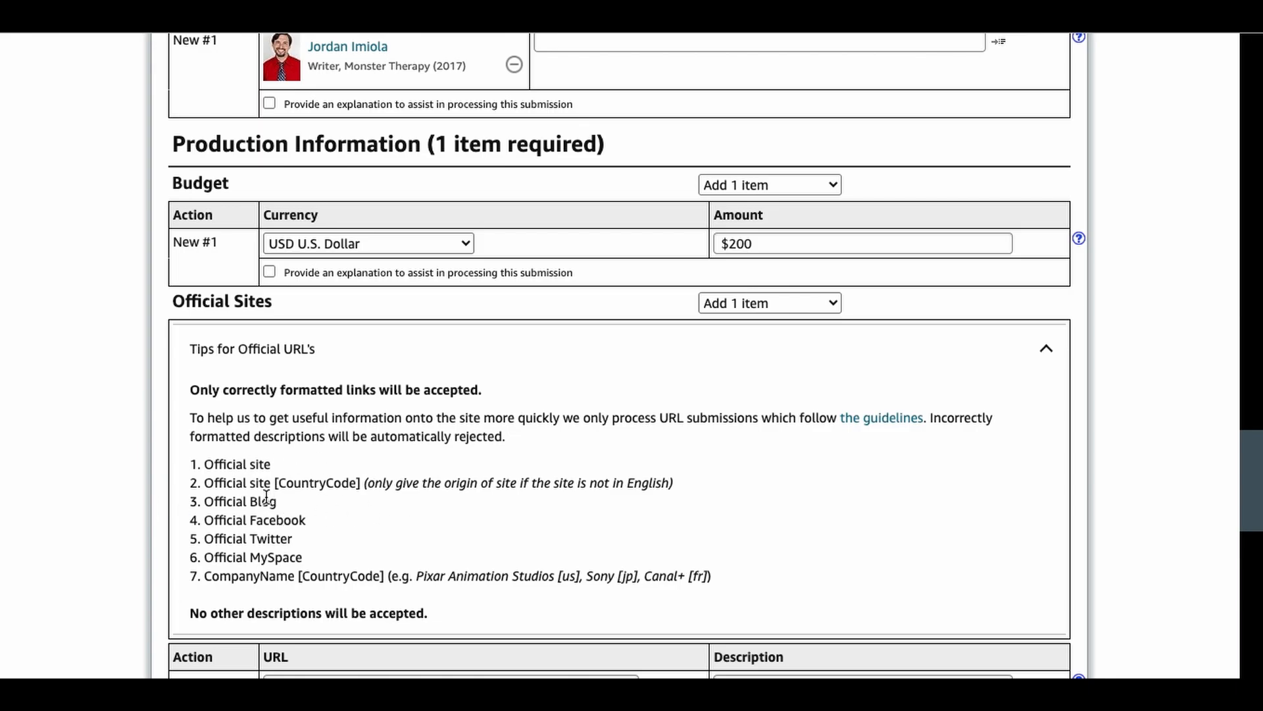
click(1046, 349)
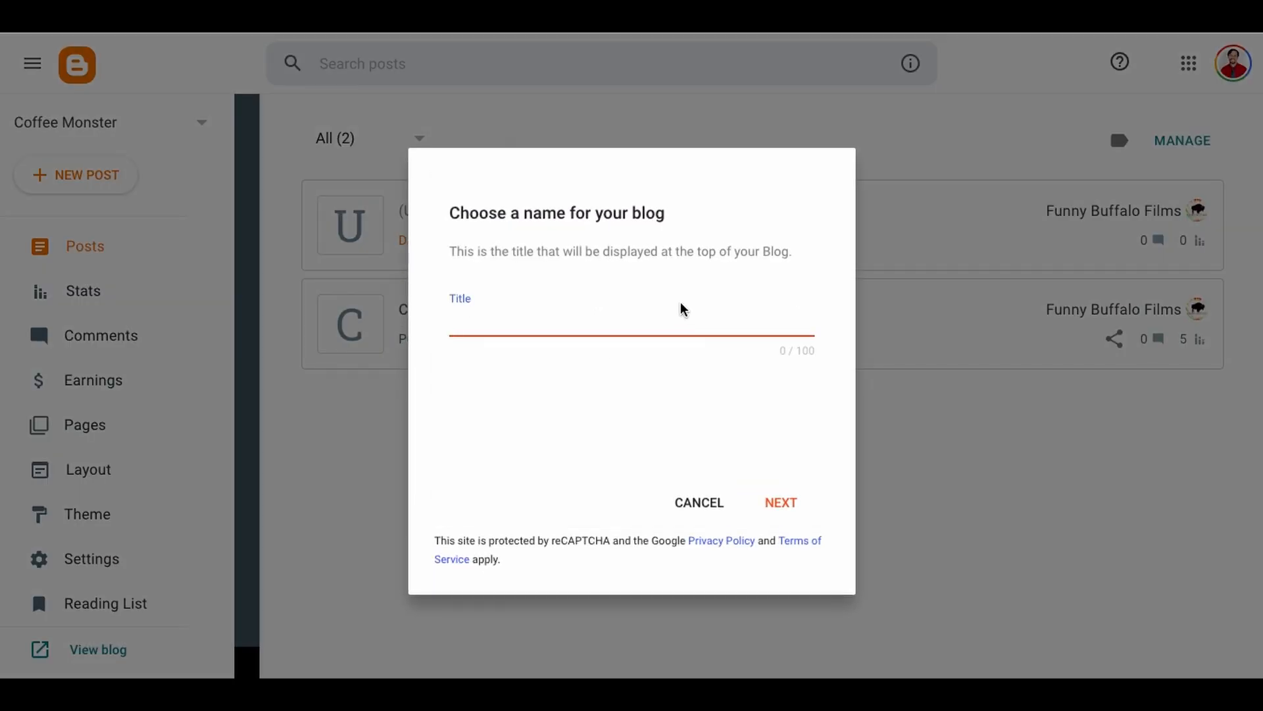
Step: Switch to Blogger and create a blog titled "Love is a Drag" with the address Loveisadragfilm.blogspot.com
text(Love is a Drag)
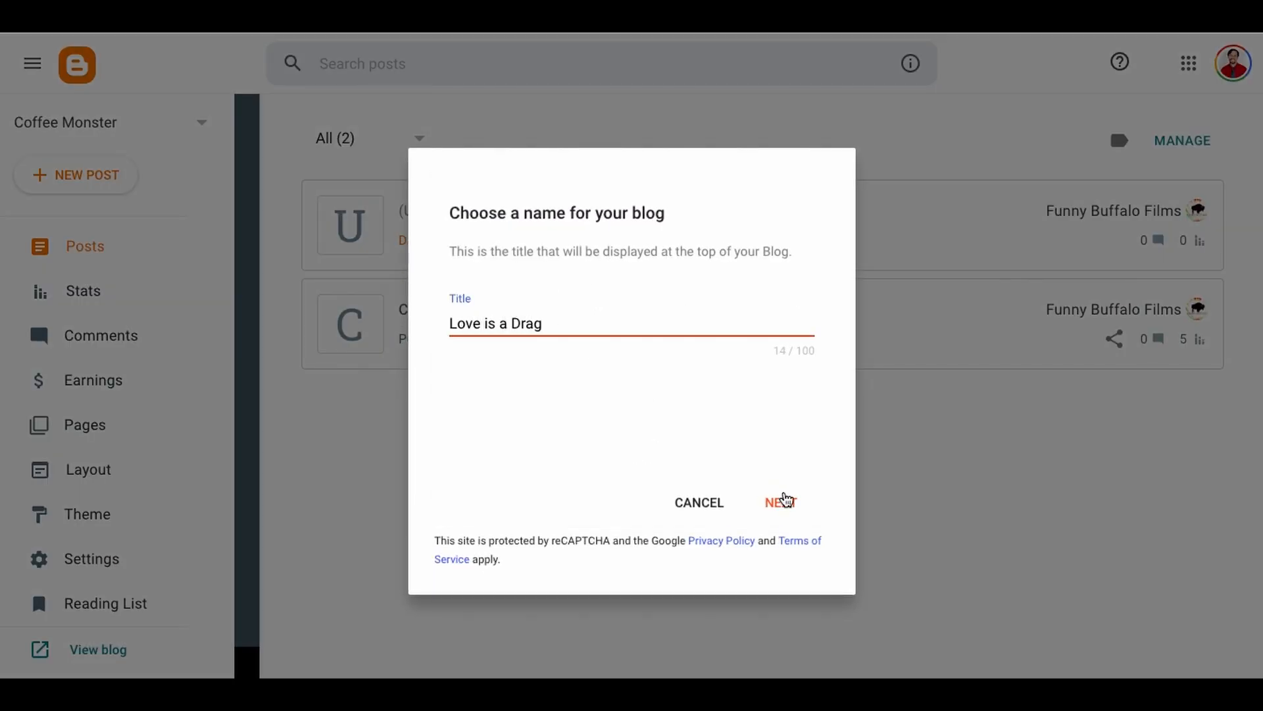
click(783, 503)
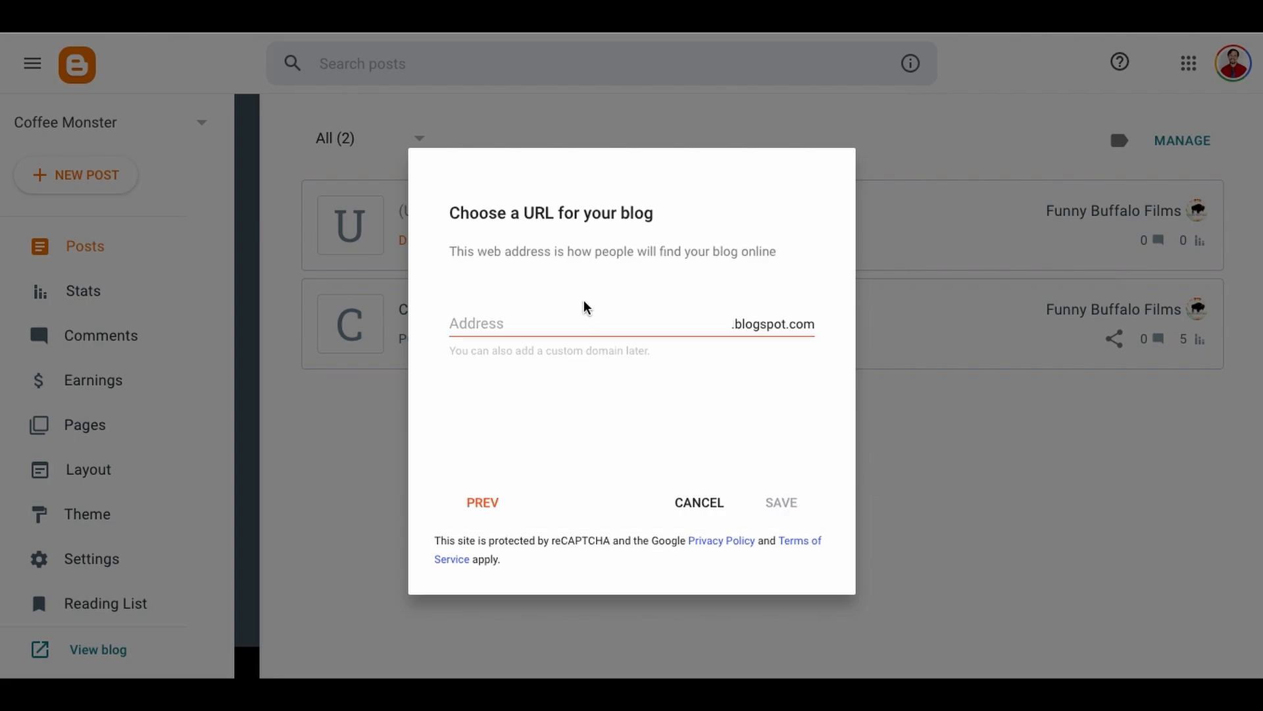
click(633, 332)
text(Loveisadrag)
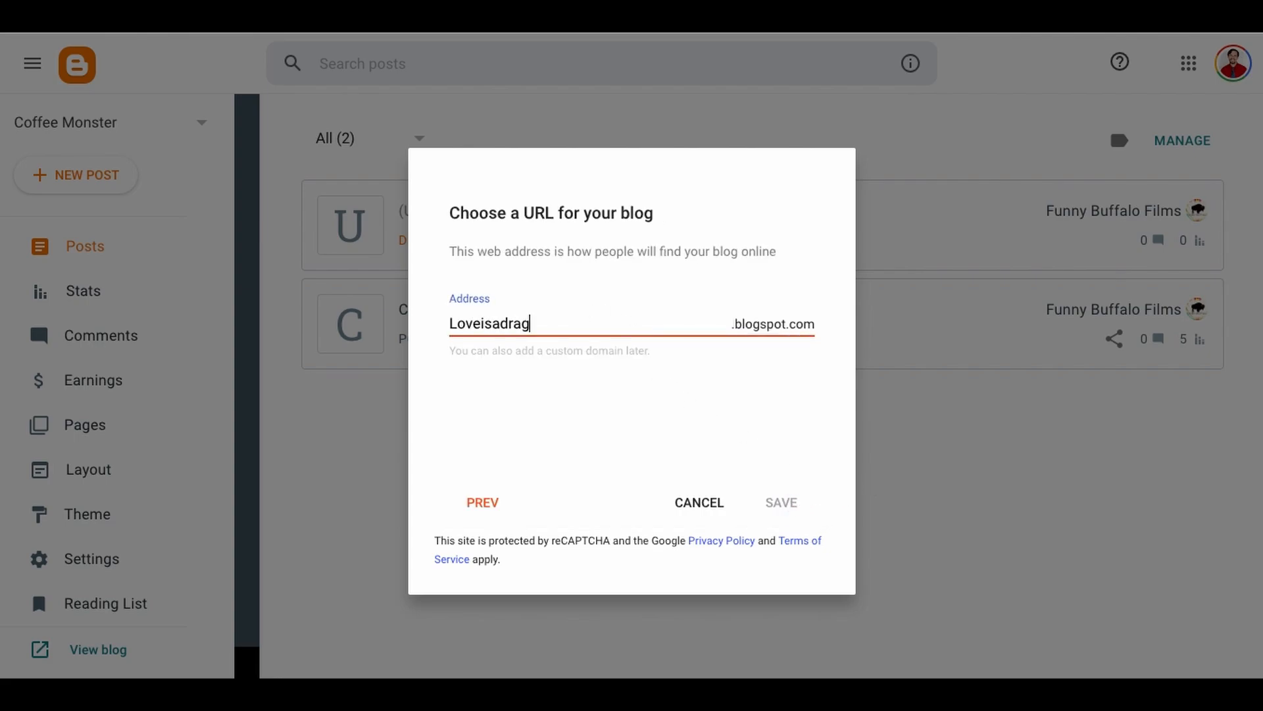
click(722, 428)
click(410, 283)
click(592, 319)
text(film)
click(721, 400)
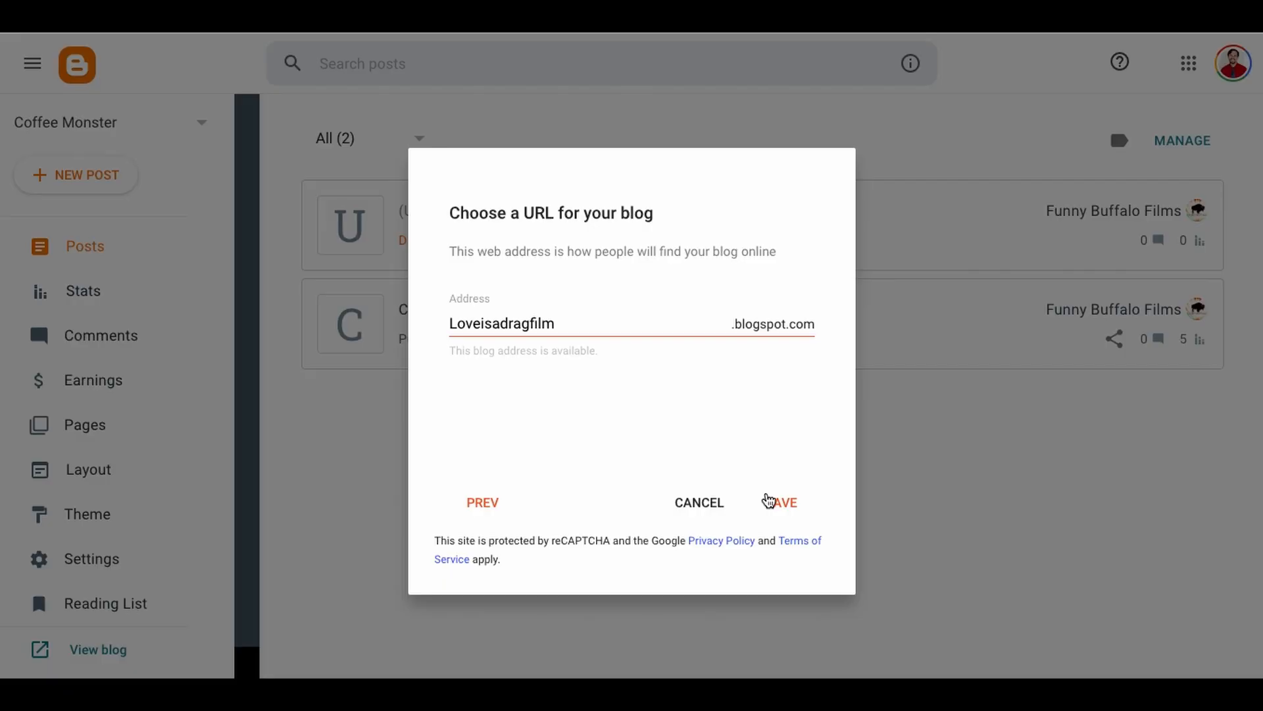
click(789, 504)
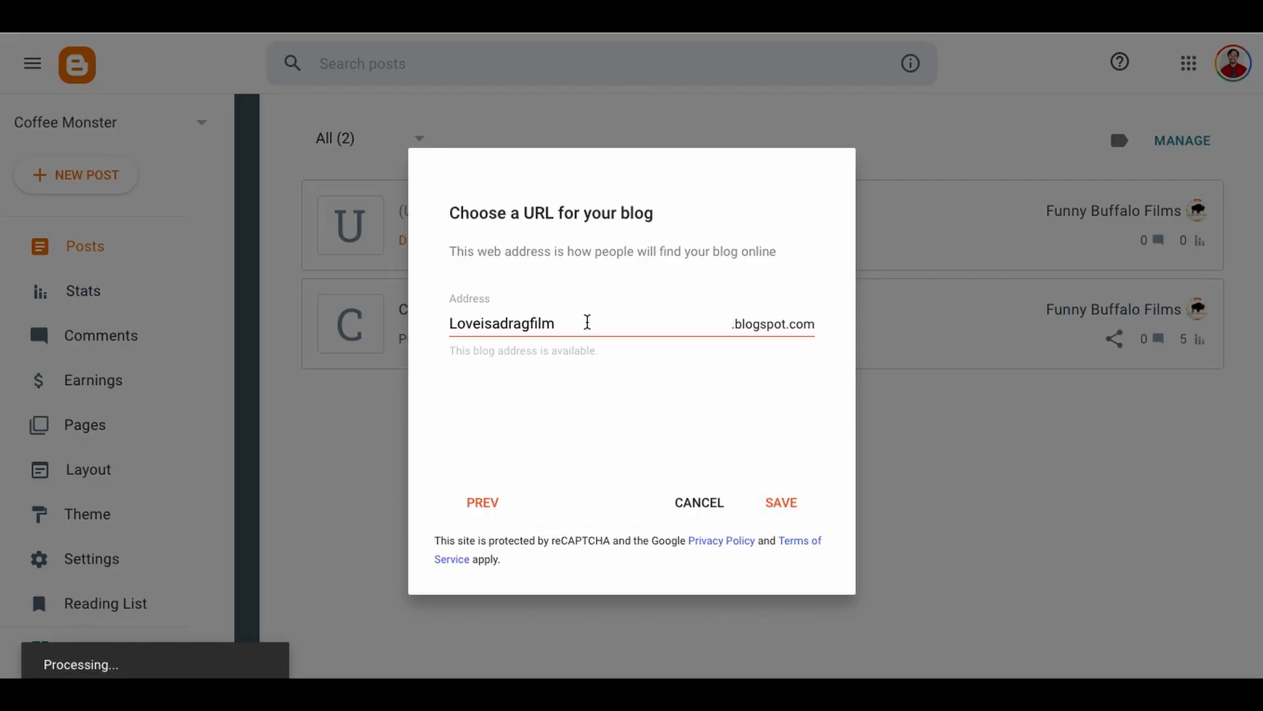
click(781, 503)
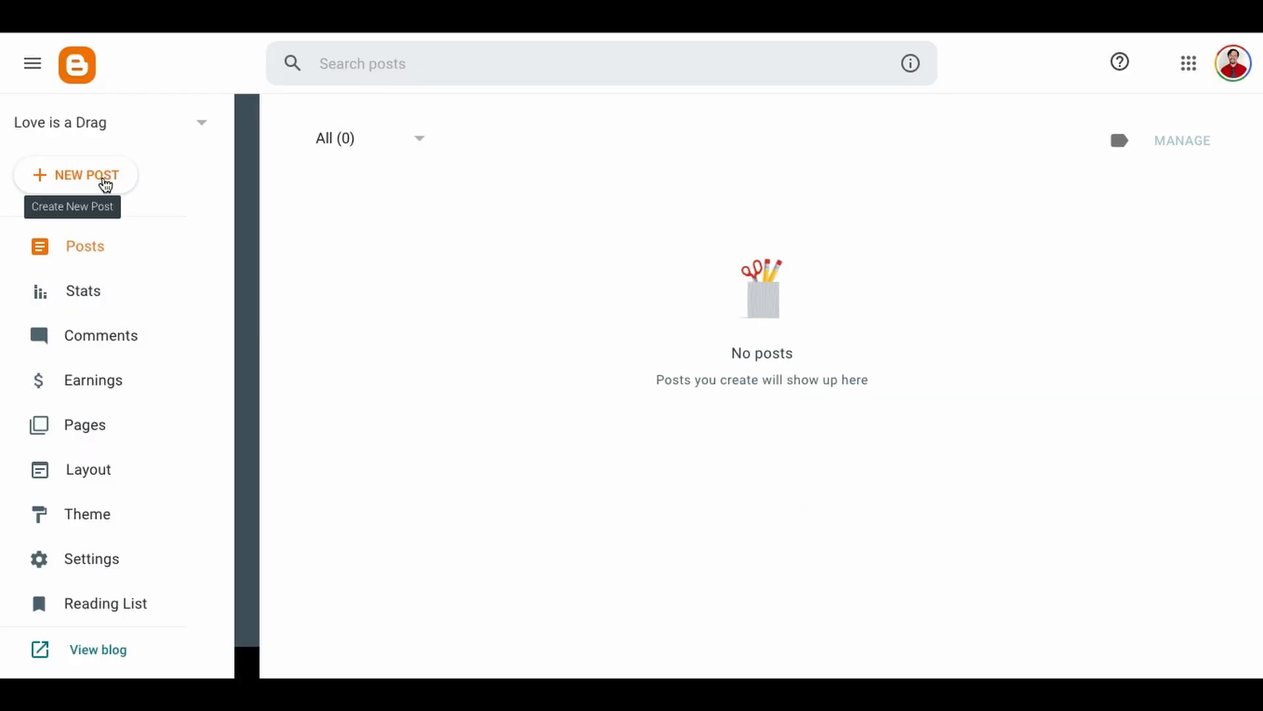
Step: Start a new post with the lines "Love is a Drag", "New film from Funny Buffalo Films" and "Watch on YouTube here"
click(105, 183)
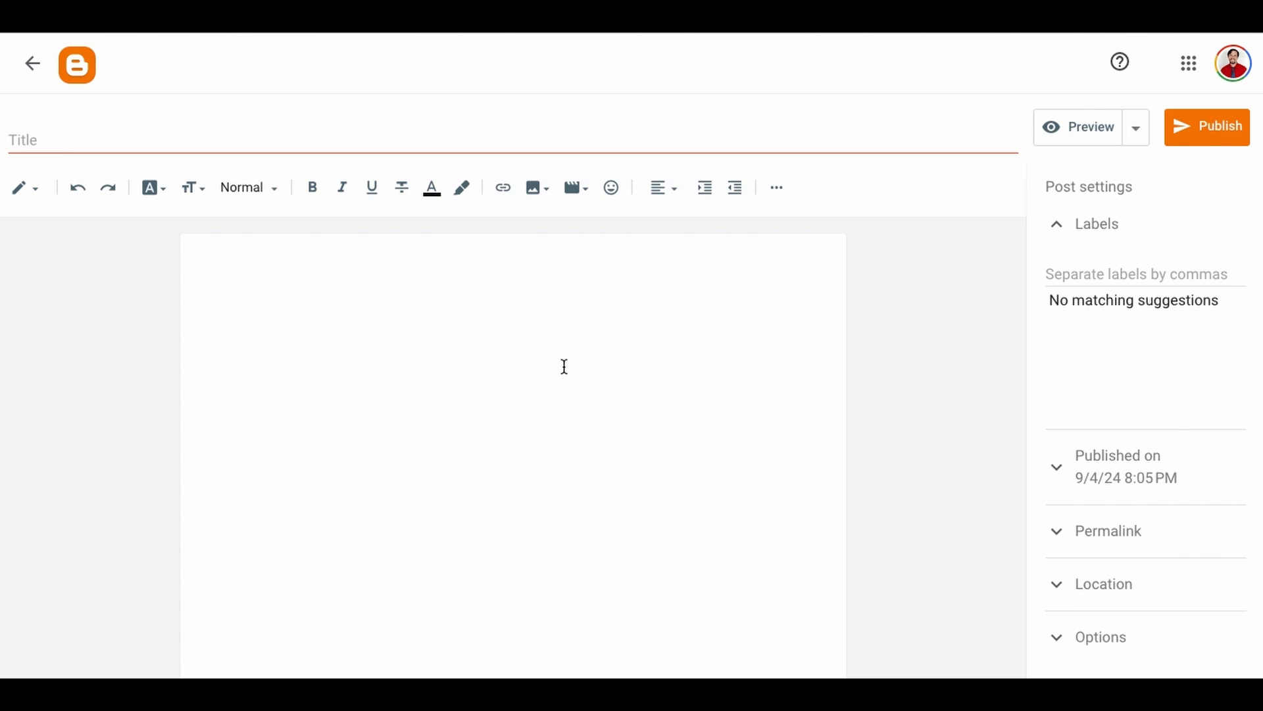
click(450, 318)
text(Lov)
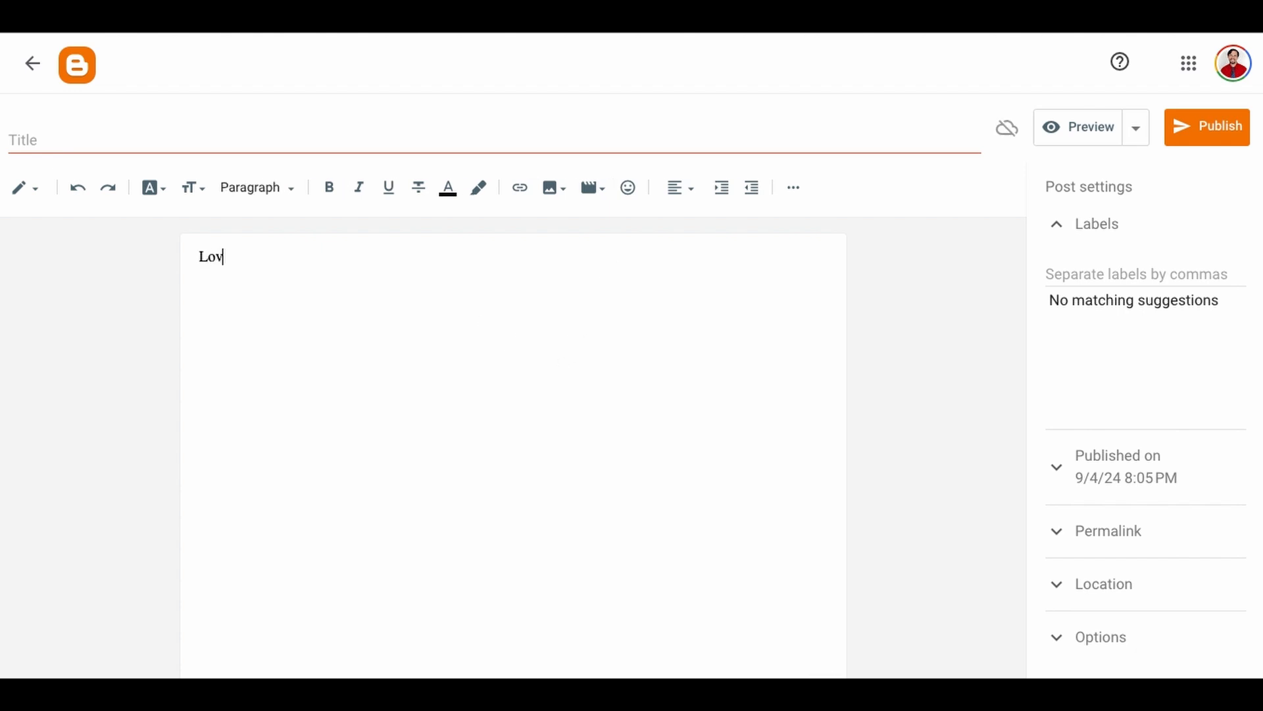
text(e is a DragNew film forom F)
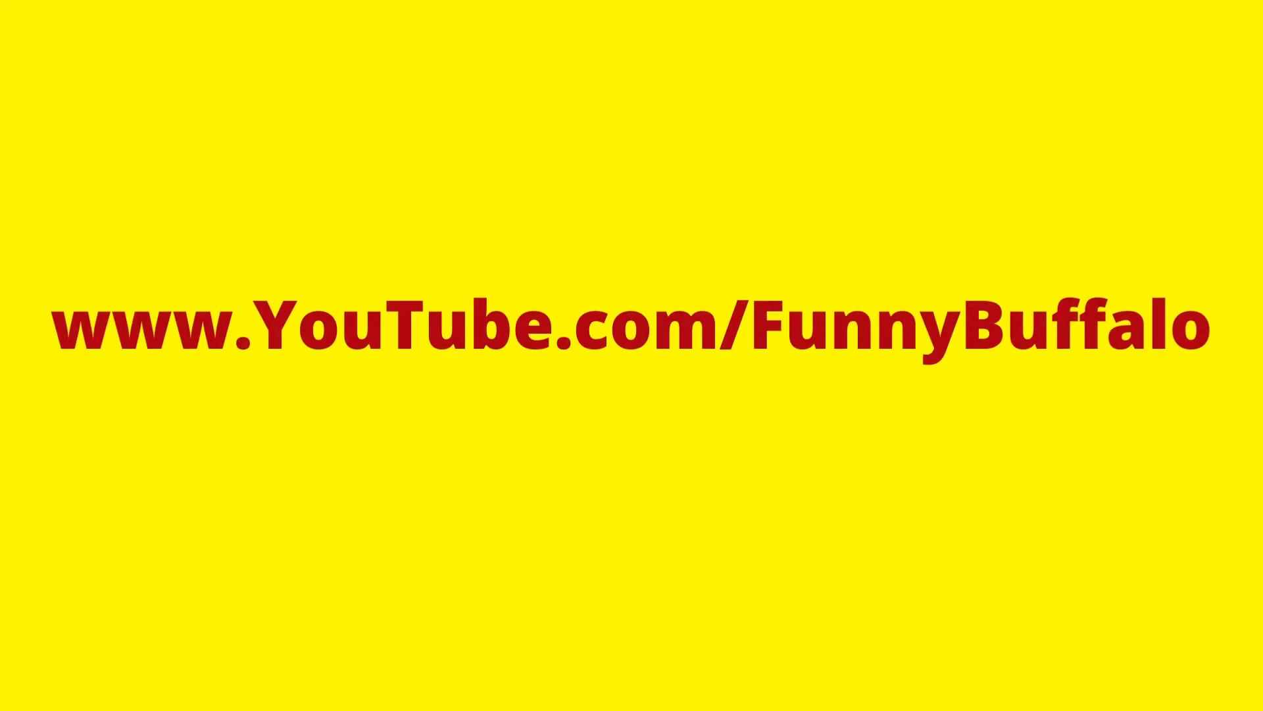
text(atch on )
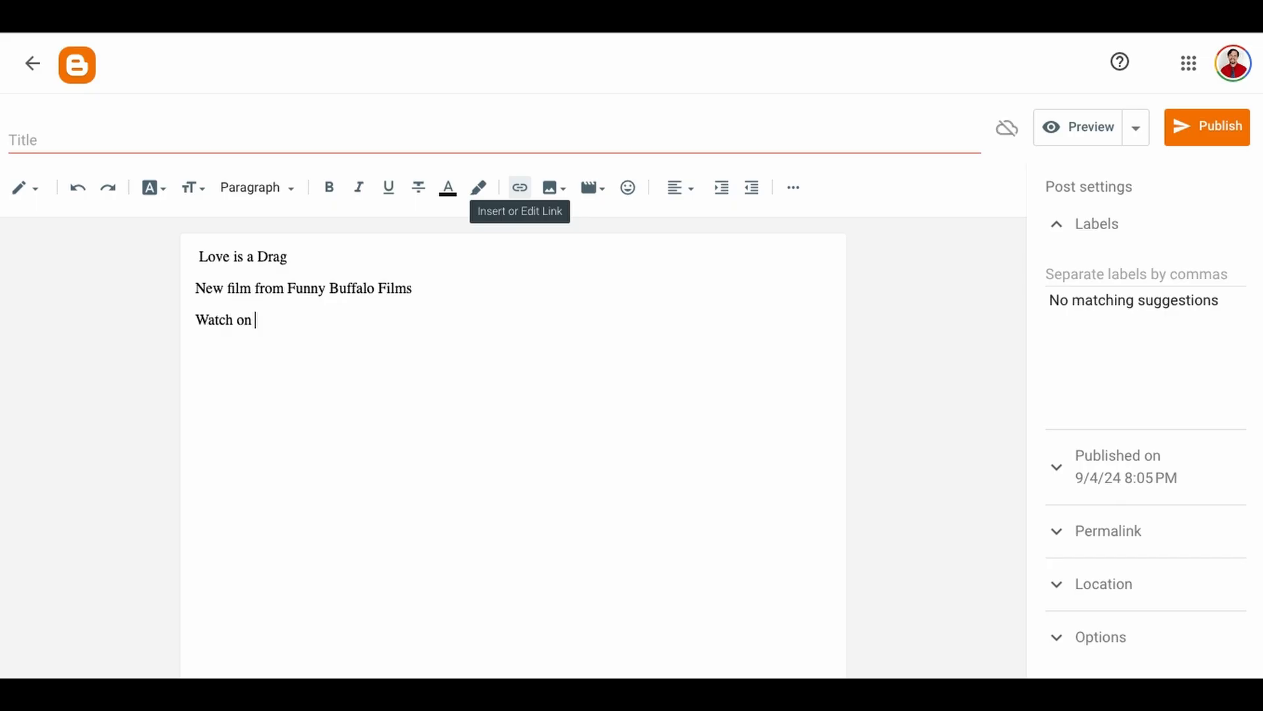
text(YouTube here)
drag(340, 320, 314, 324)
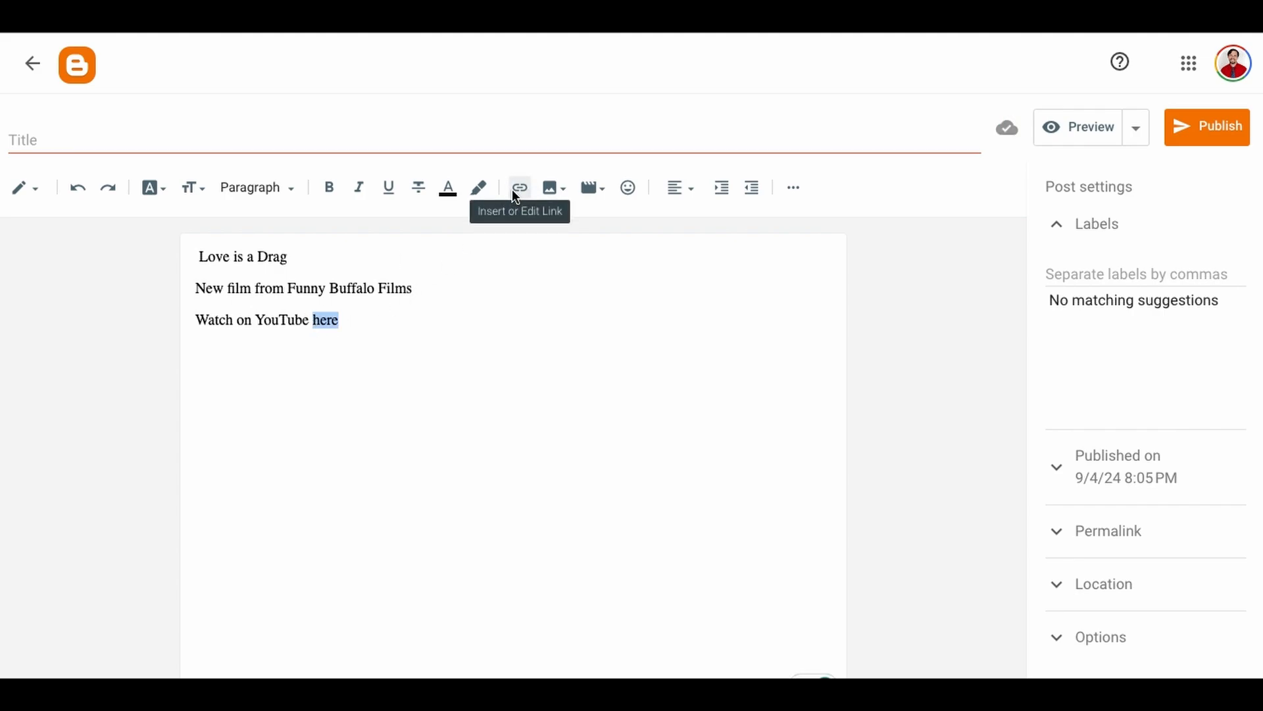
click(514, 188)
click(571, 355)
text(https://www.youtube.com/watch?v=In8oL-uZ2-8)
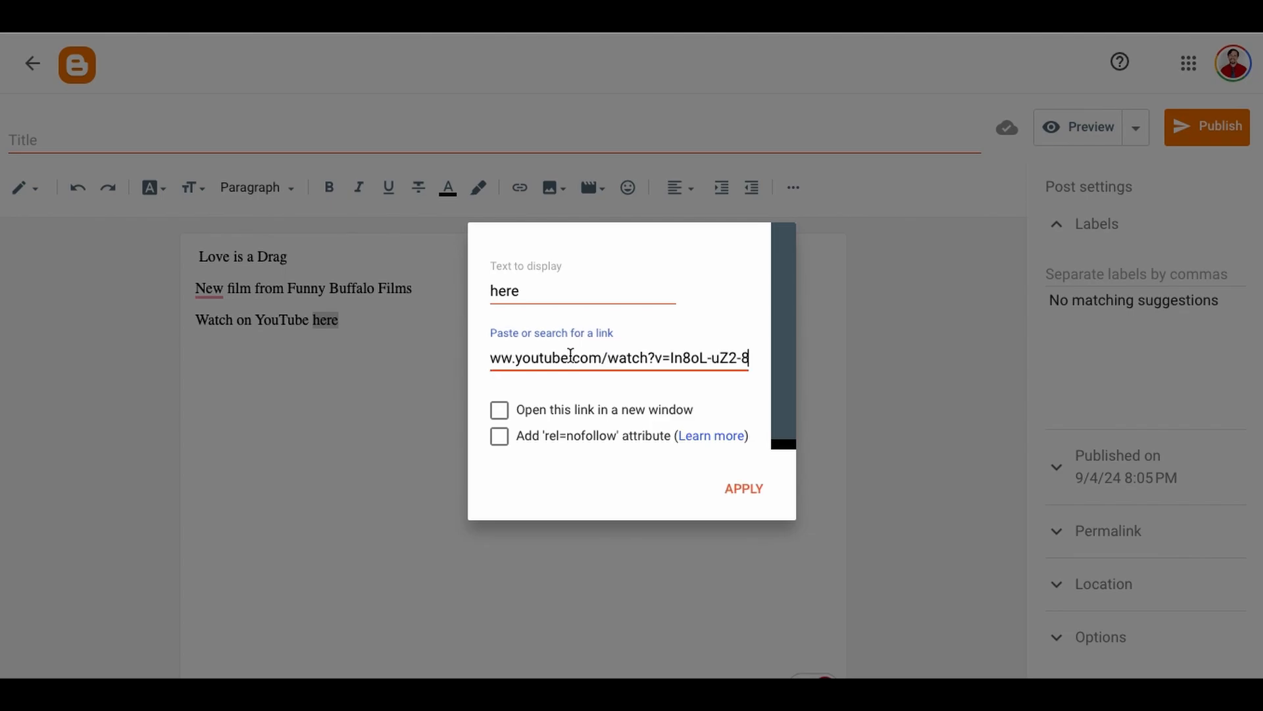
click(739, 488)
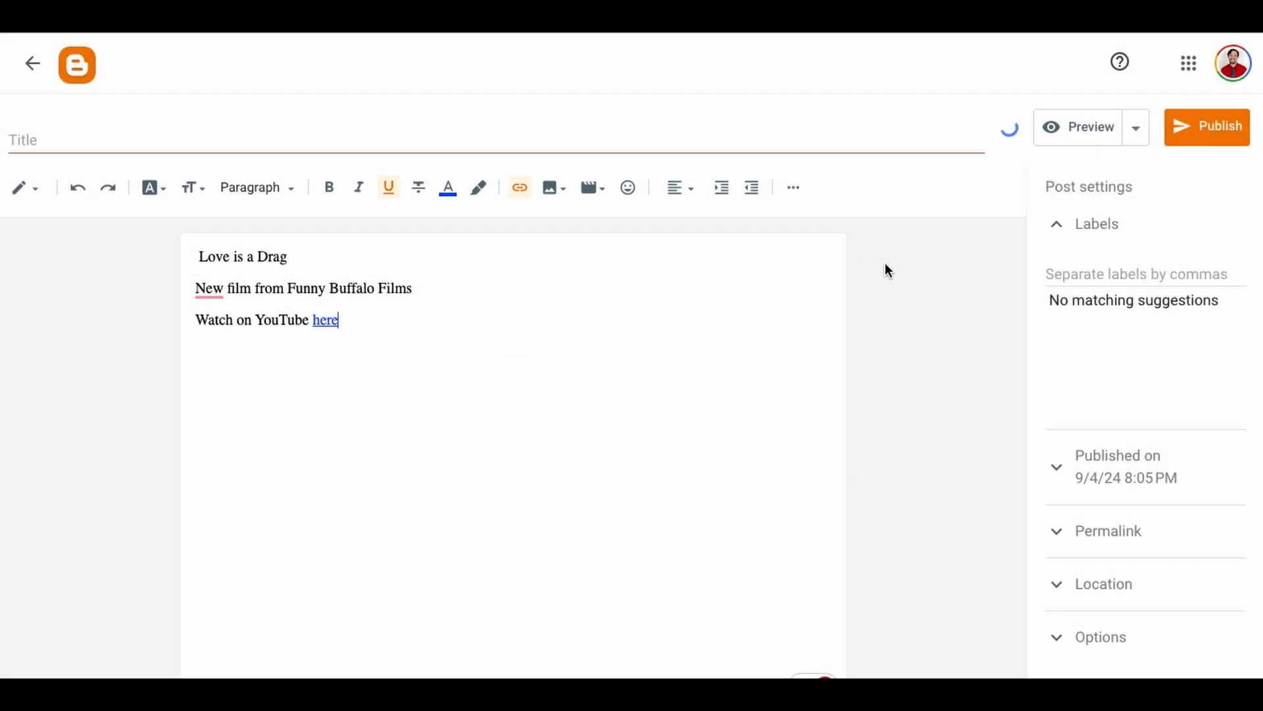
Step: Publish the post to the "Love is a Drag" blog and open its live page
click(1226, 137)
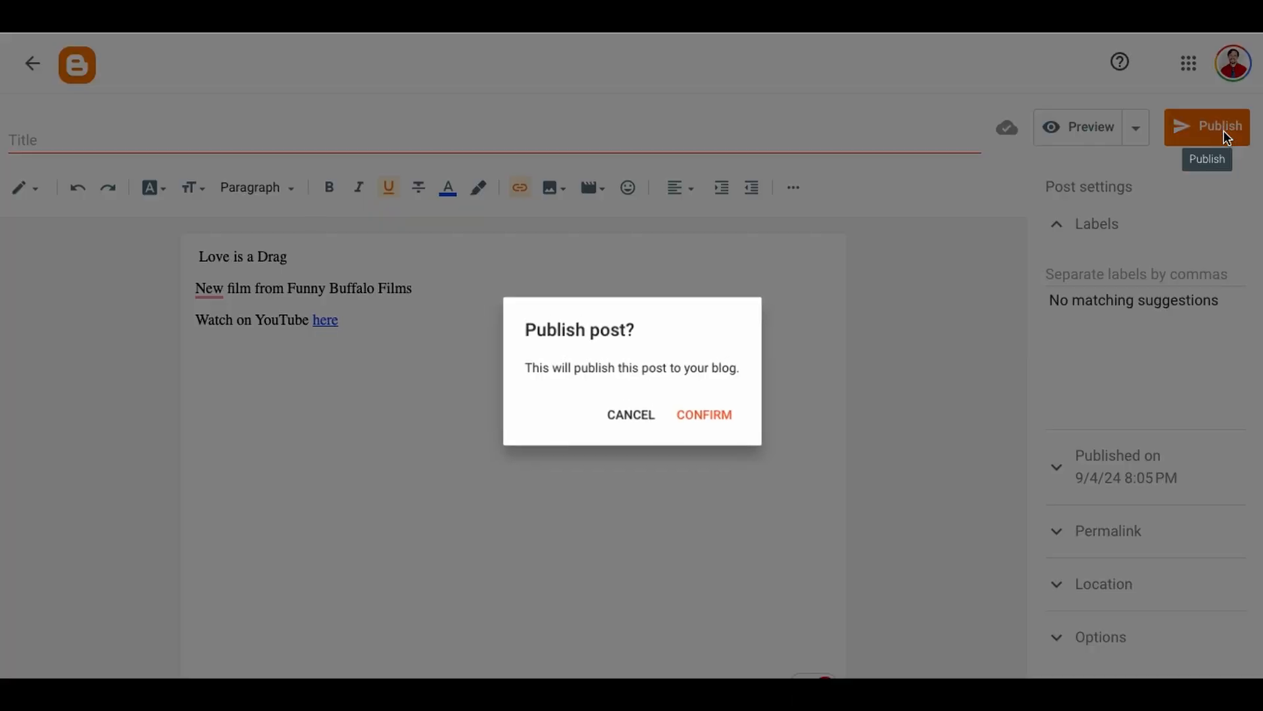
click(727, 416)
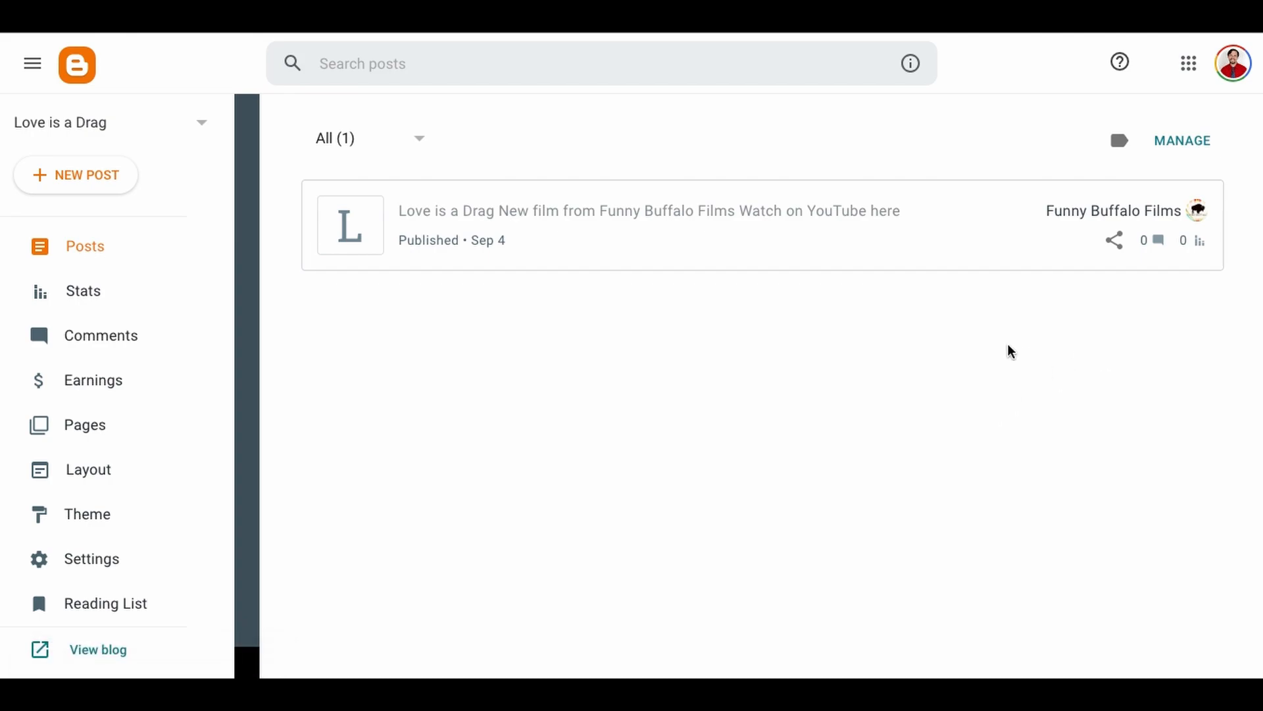
mouse_move(1190, 236)
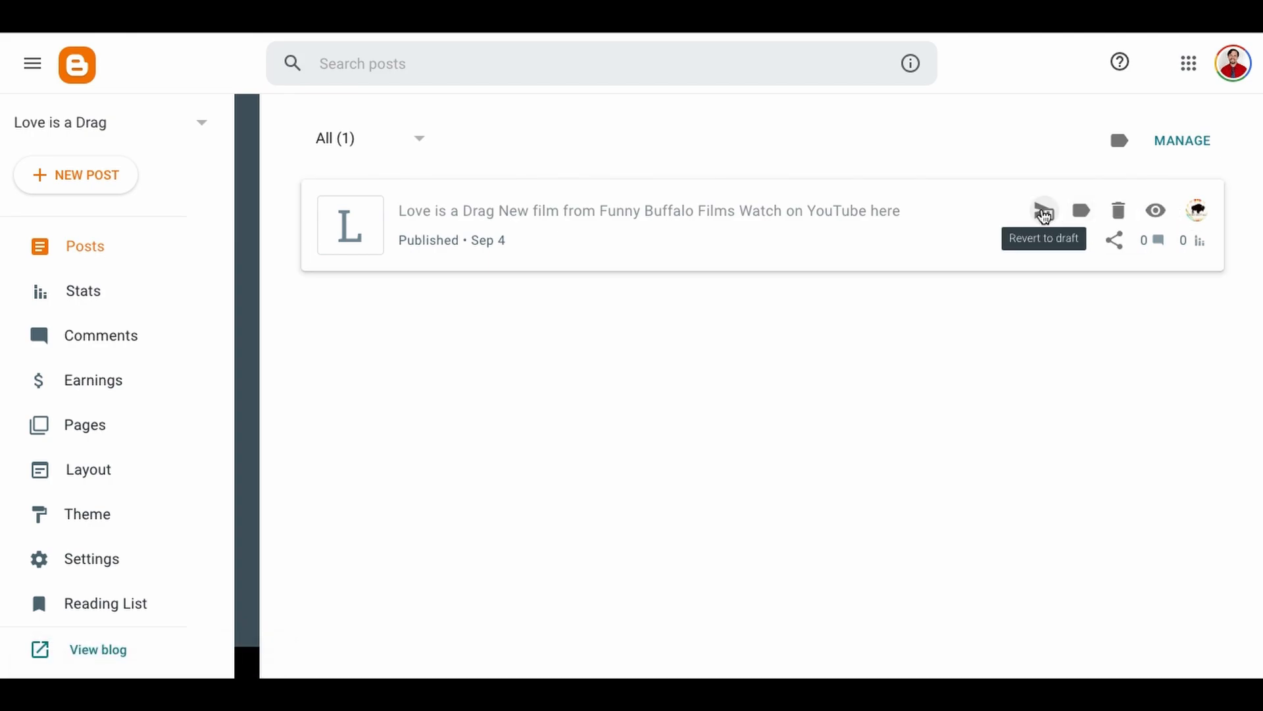
click(1156, 211)
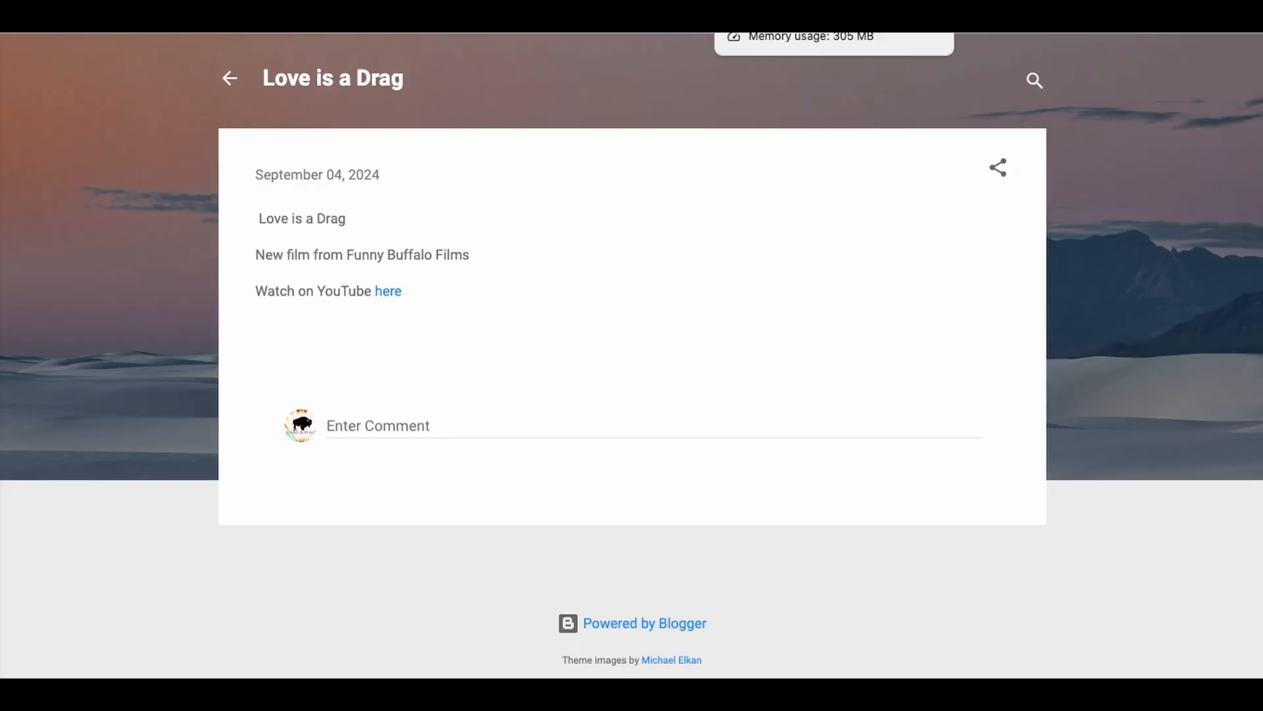
click(790, 14)
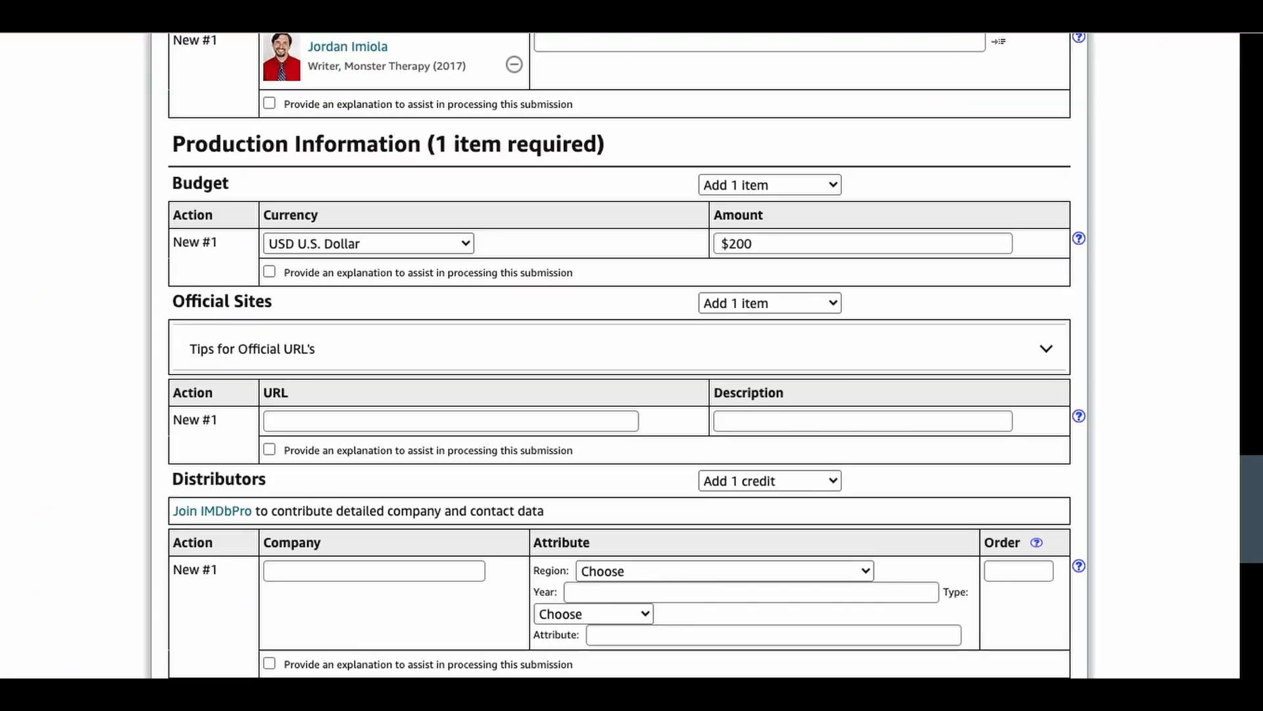
click(458, 426)
text(https://loveisadragfilm.blogspot.com/2024/09/blog-post.html)
click(826, 420)
text(Official Blog)
click(1053, 358)
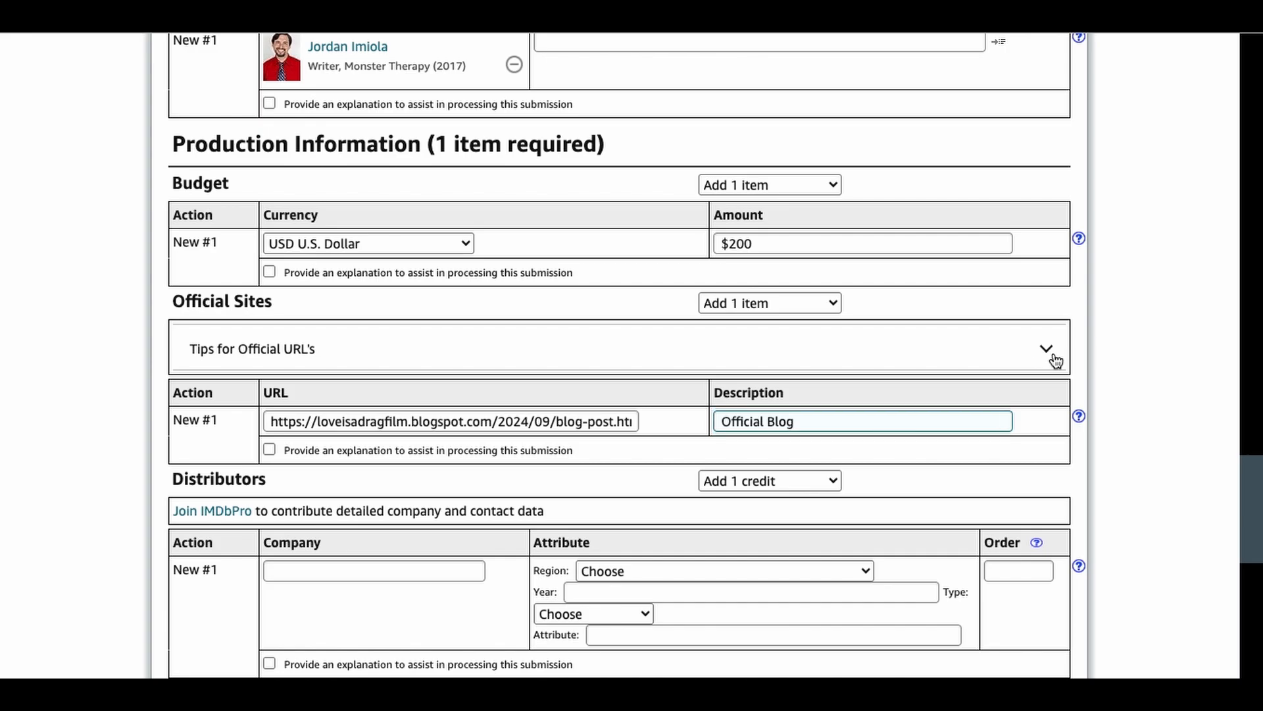
click(1053, 358)
click(1052, 358)
click(1053, 358)
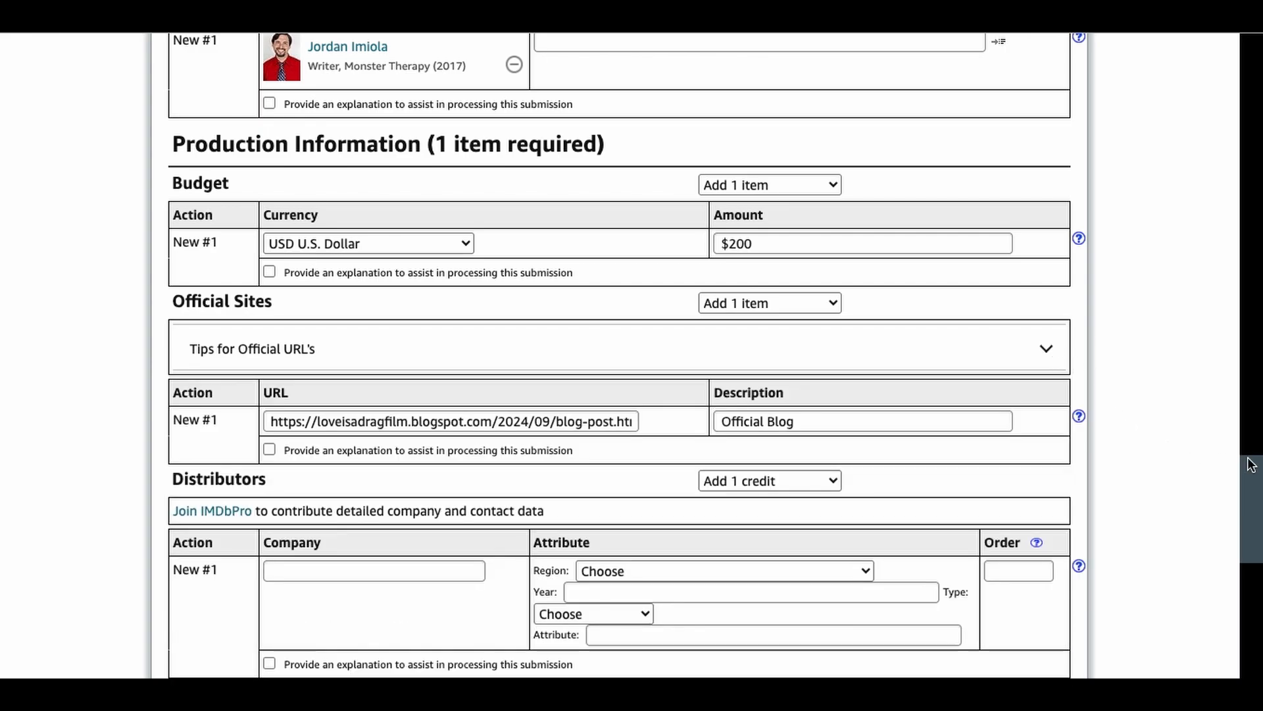
Step: Add the existing company Funny Buffalo Films as the film's distributor
drag(1254, 485, 1255, 523)
click(369, 356)
text(V)
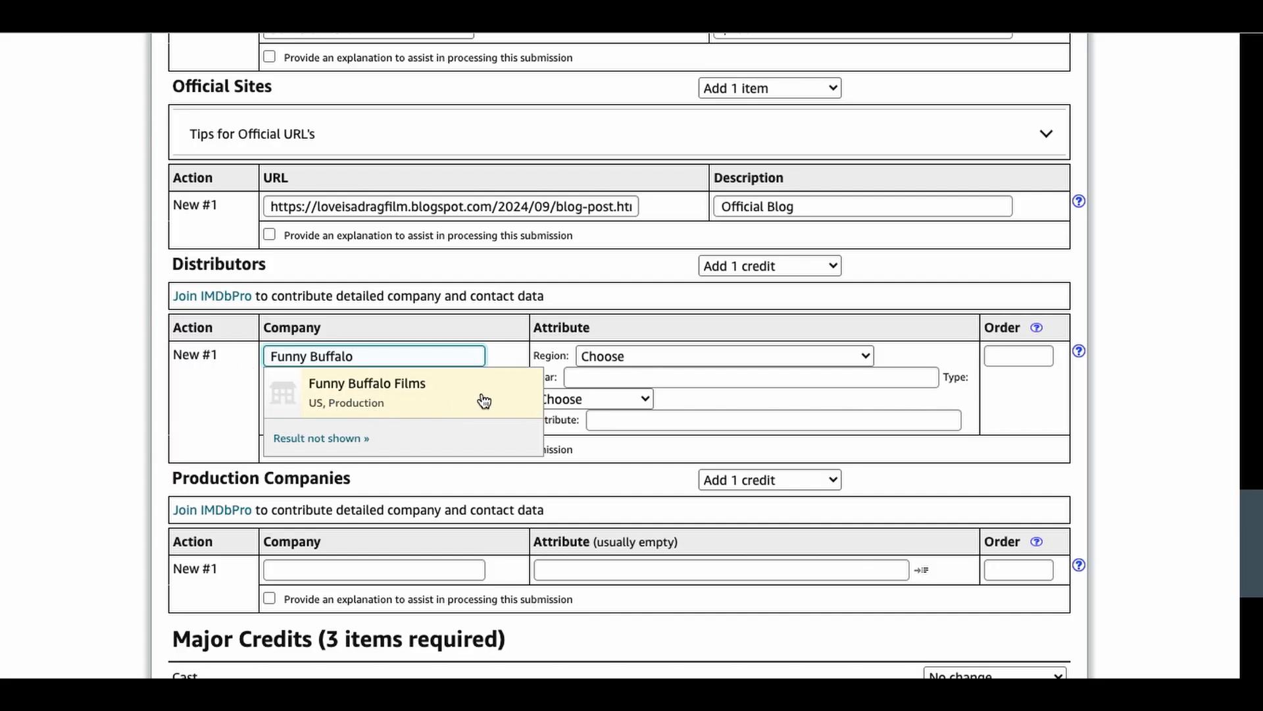
click(481, 397)
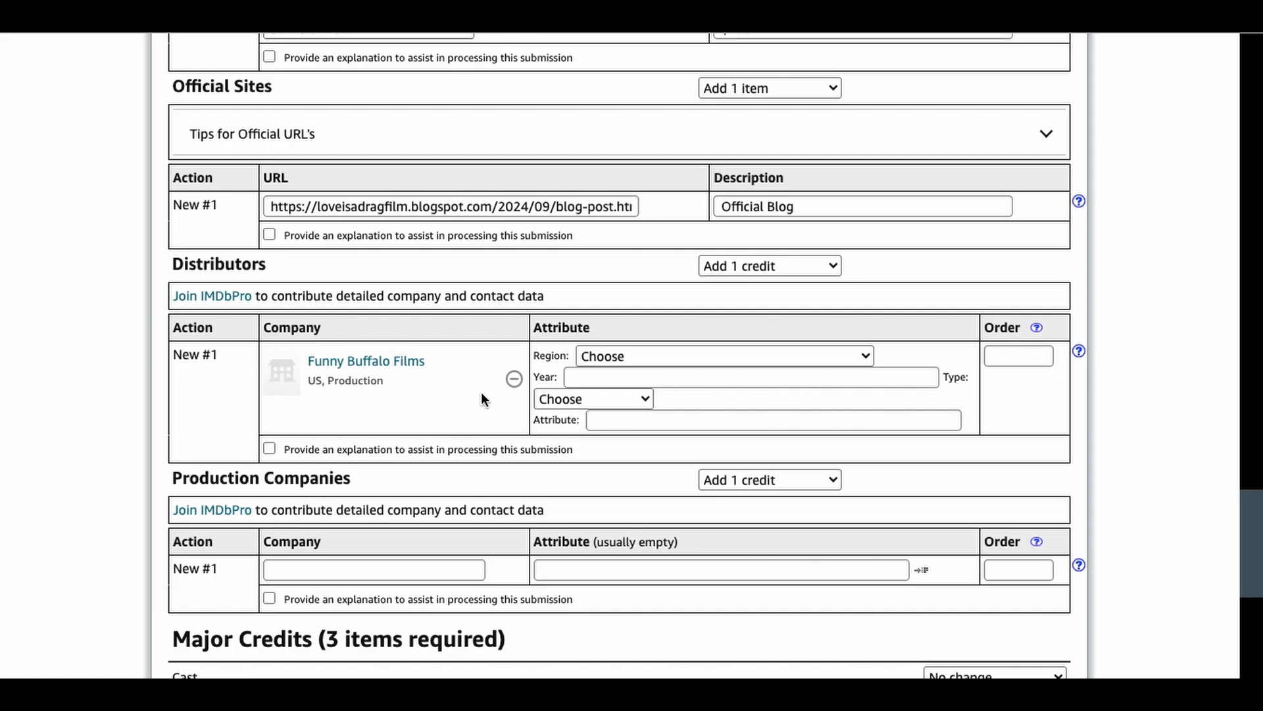
Step: Set the distributor's attributes to region worldwide, year 2024 and type all media
click(845, 355)
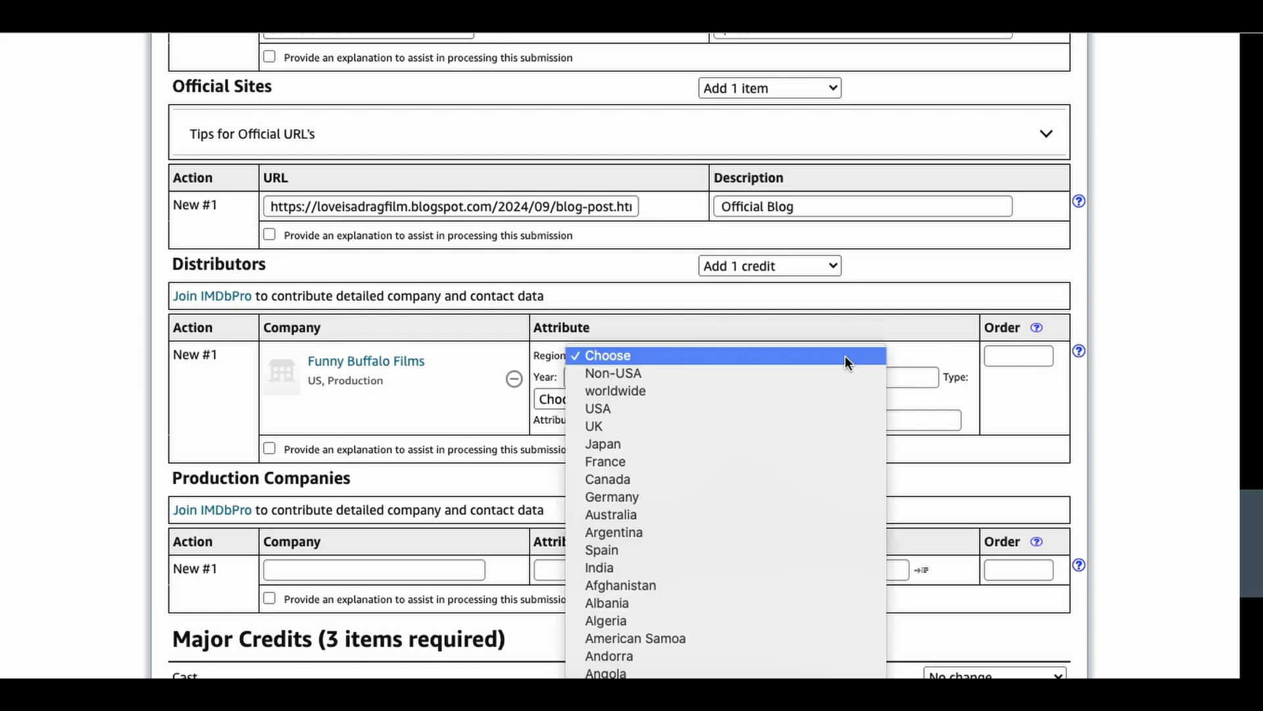
click(823, 393)
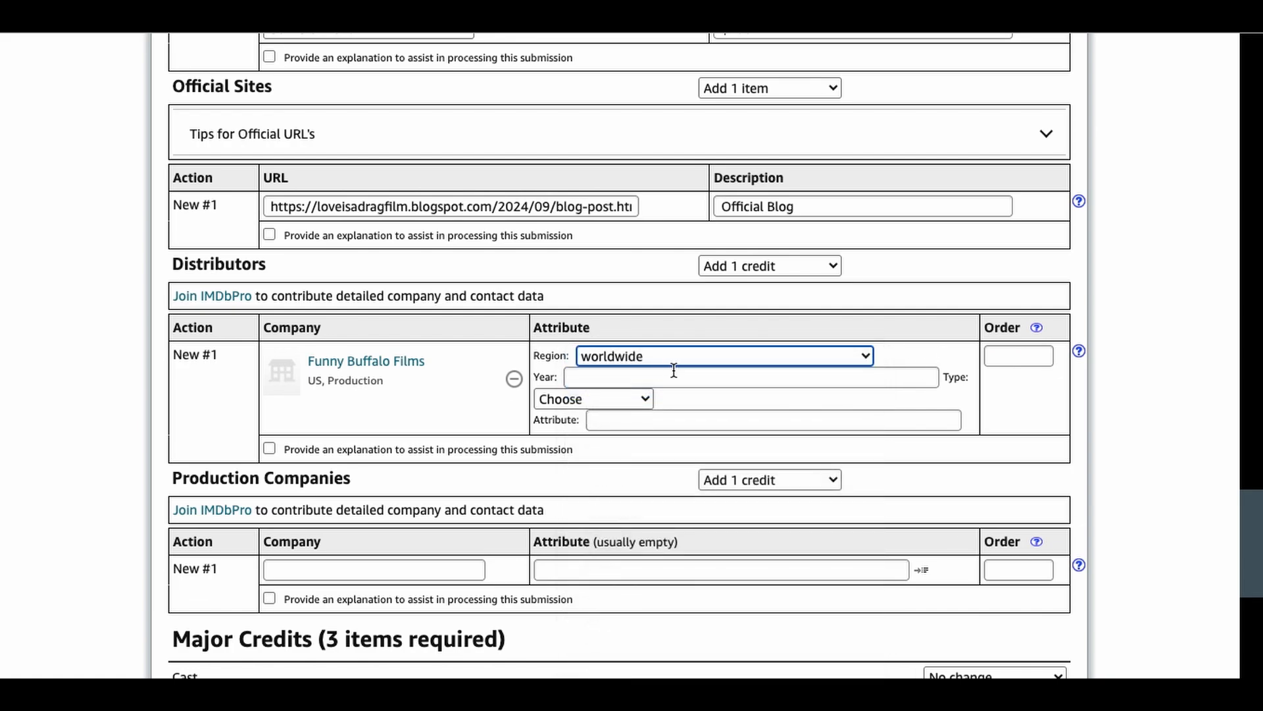
click(800, 383)
text(2024)
click(618, 397)
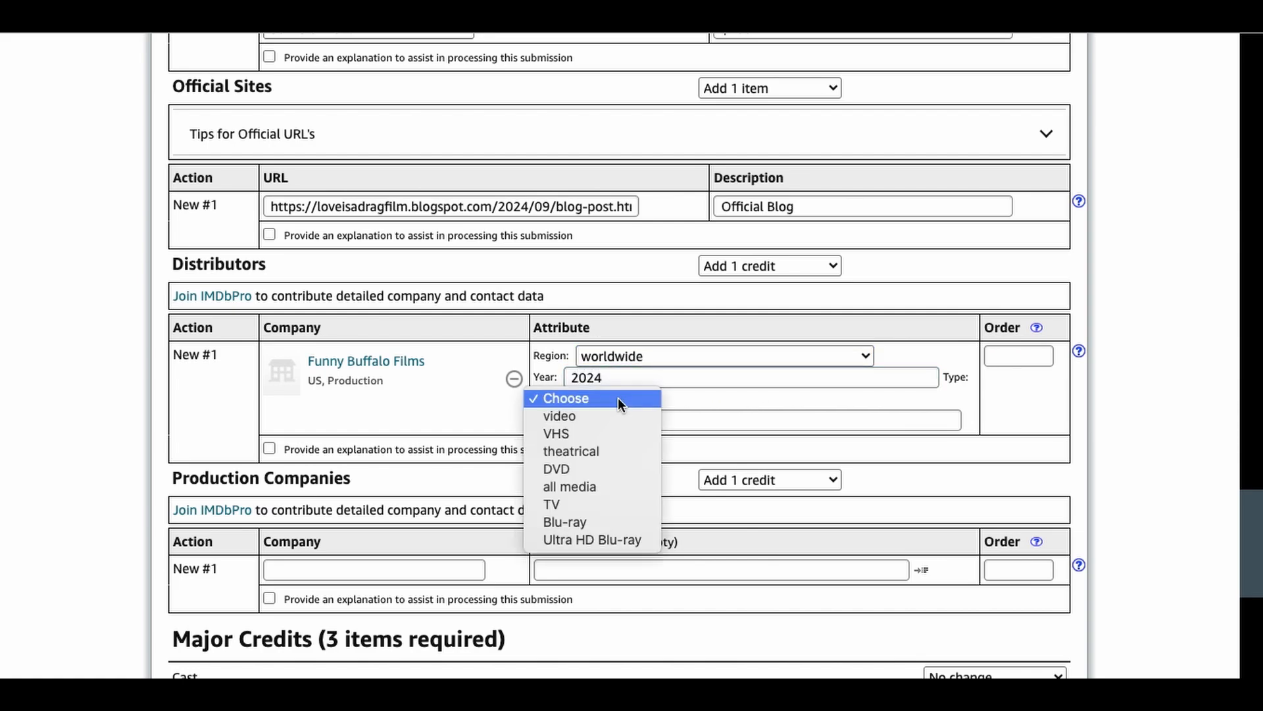
click(598, 489)
Step: Add the existing company Funny Buffalo Films as the film's production company
drag(1250, 535, 1250, 579)
click(386, 340)
text(Funny Buffalo)
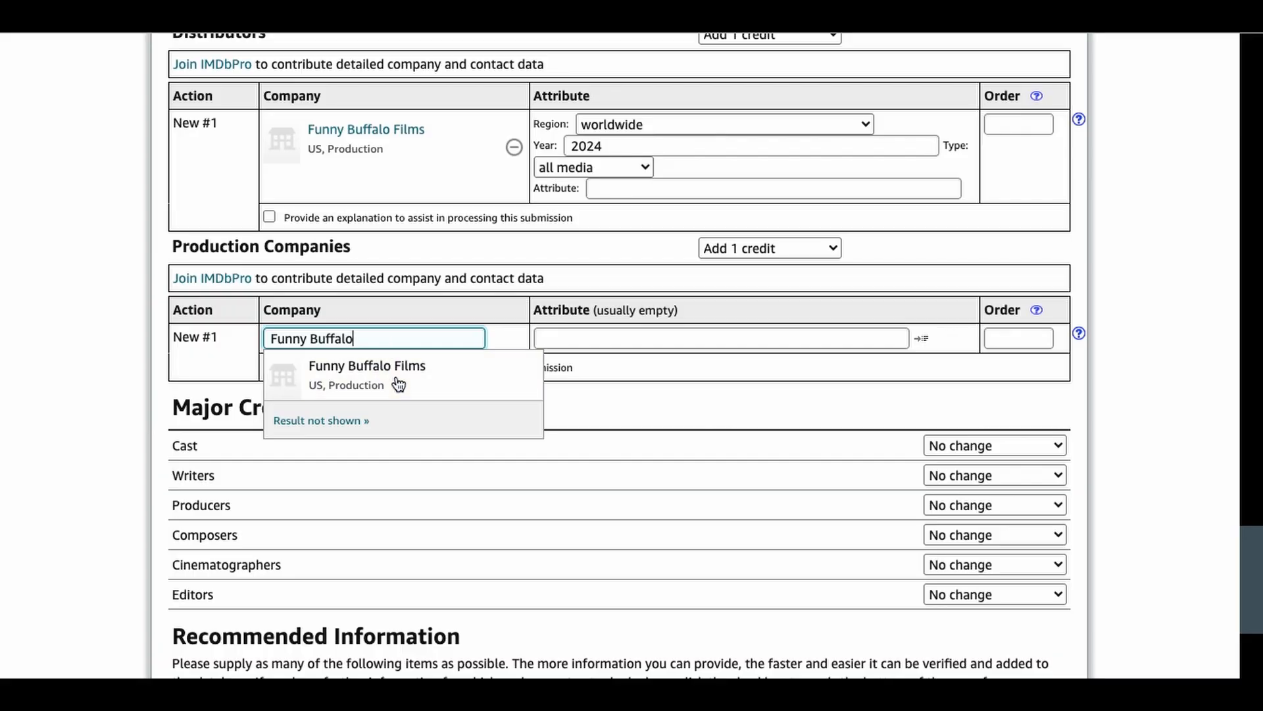
click(398, 385)
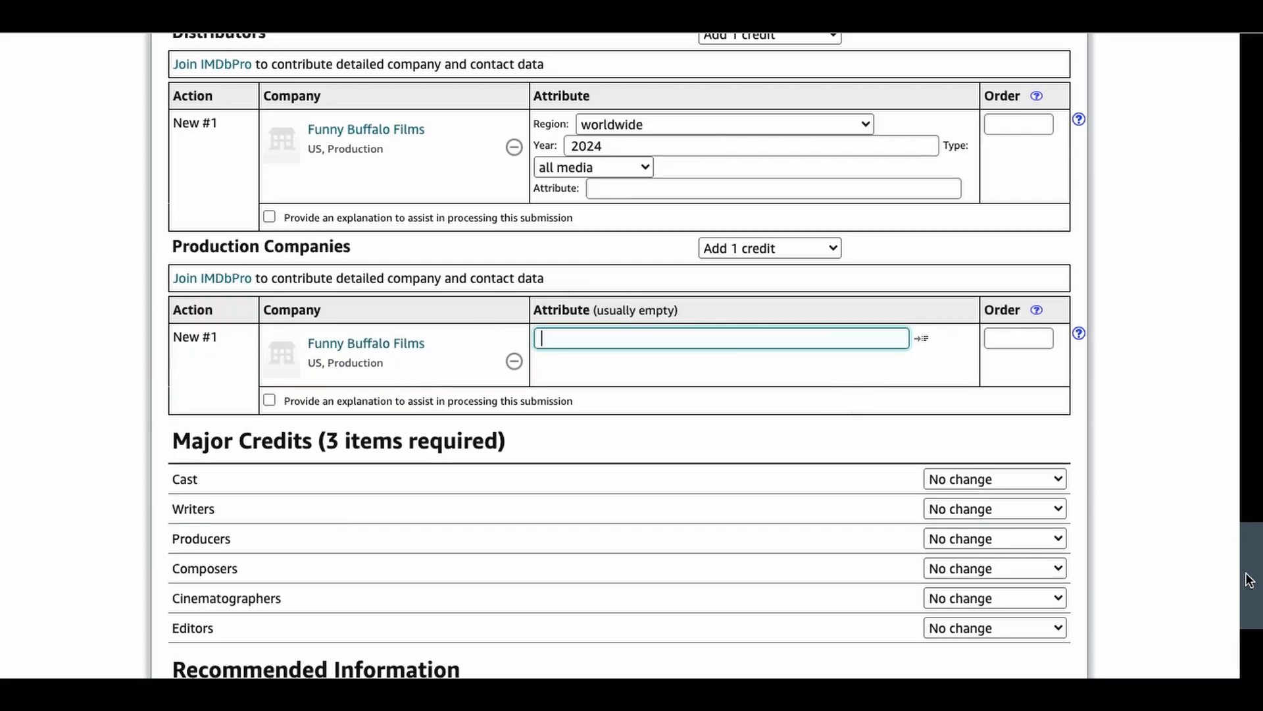
Step: Request entry rows in the major credits for 5 cast members, 10 writers and 10 producers
drag(1250, 581, 1253, 616)
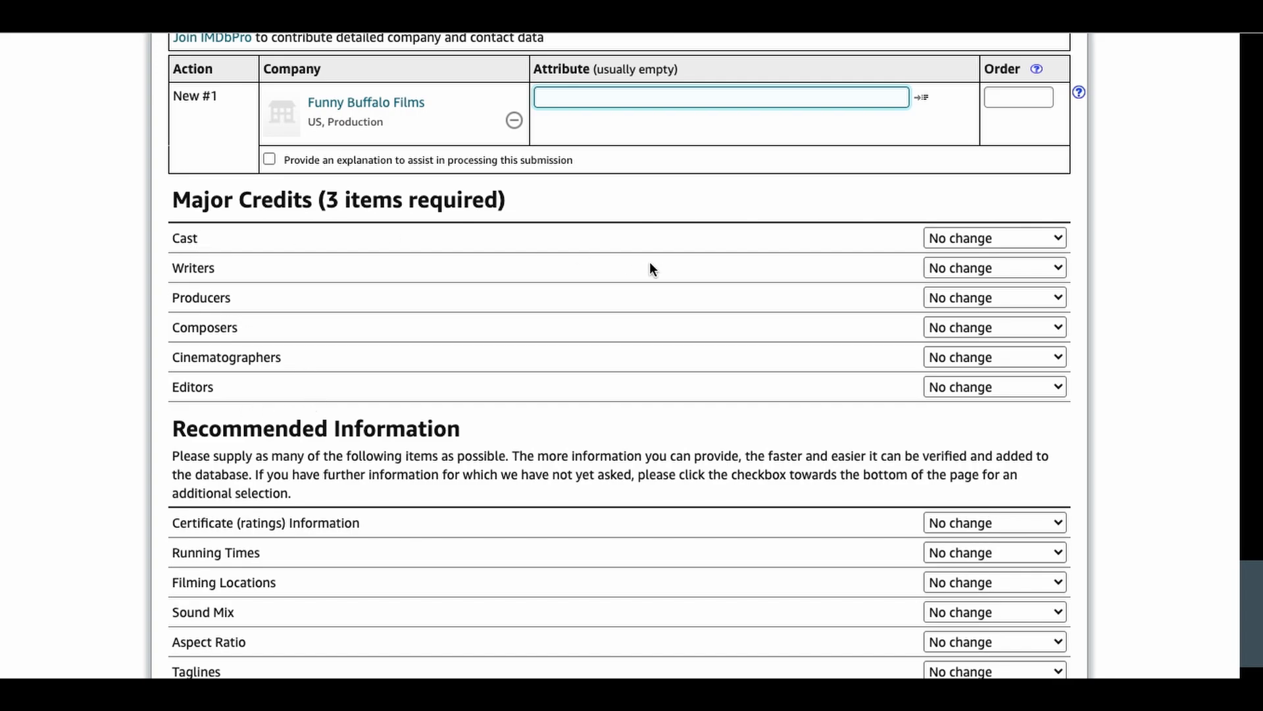
click(1031, 240)
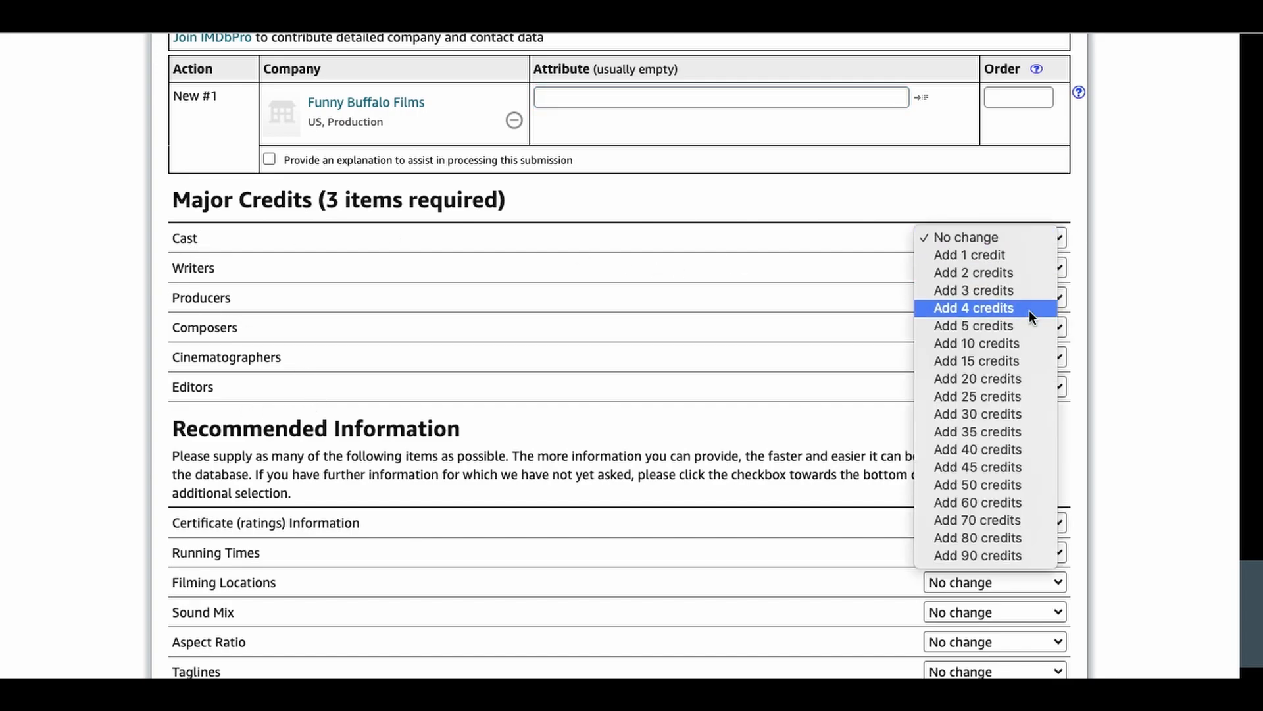
click(1028, 325)
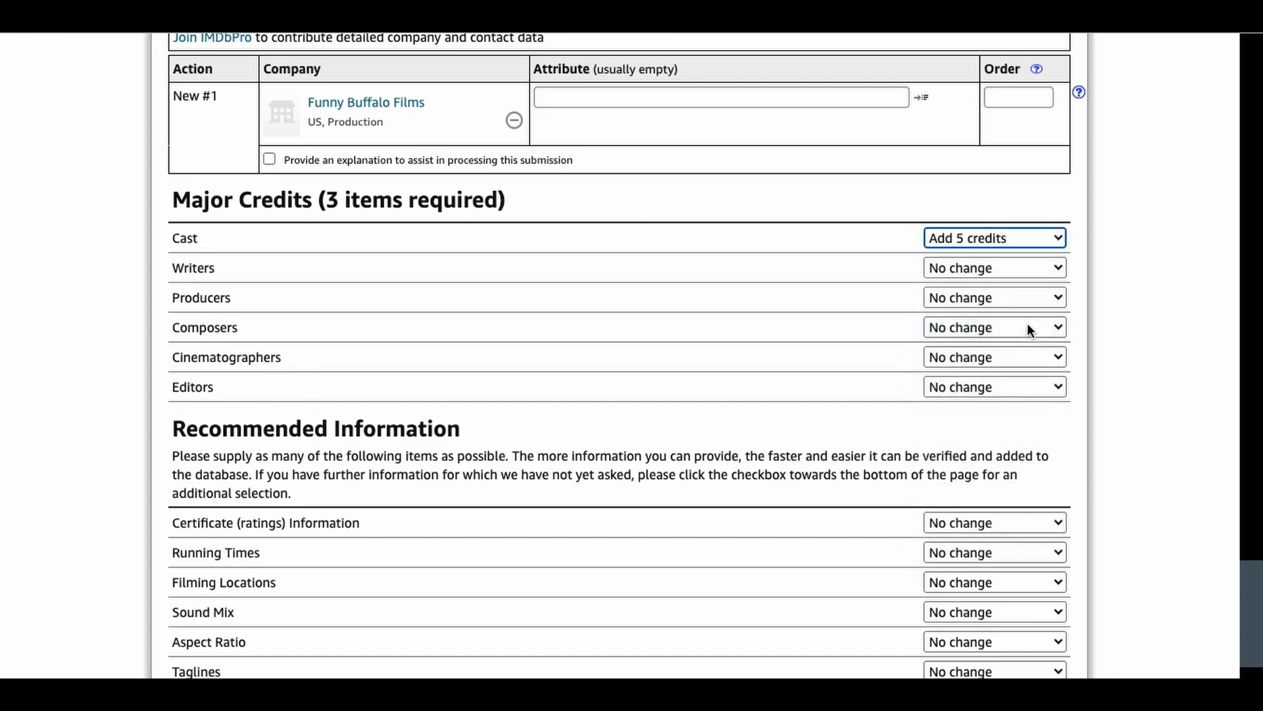
click(1038, 271)
click(974, 372)
click(987, 300)
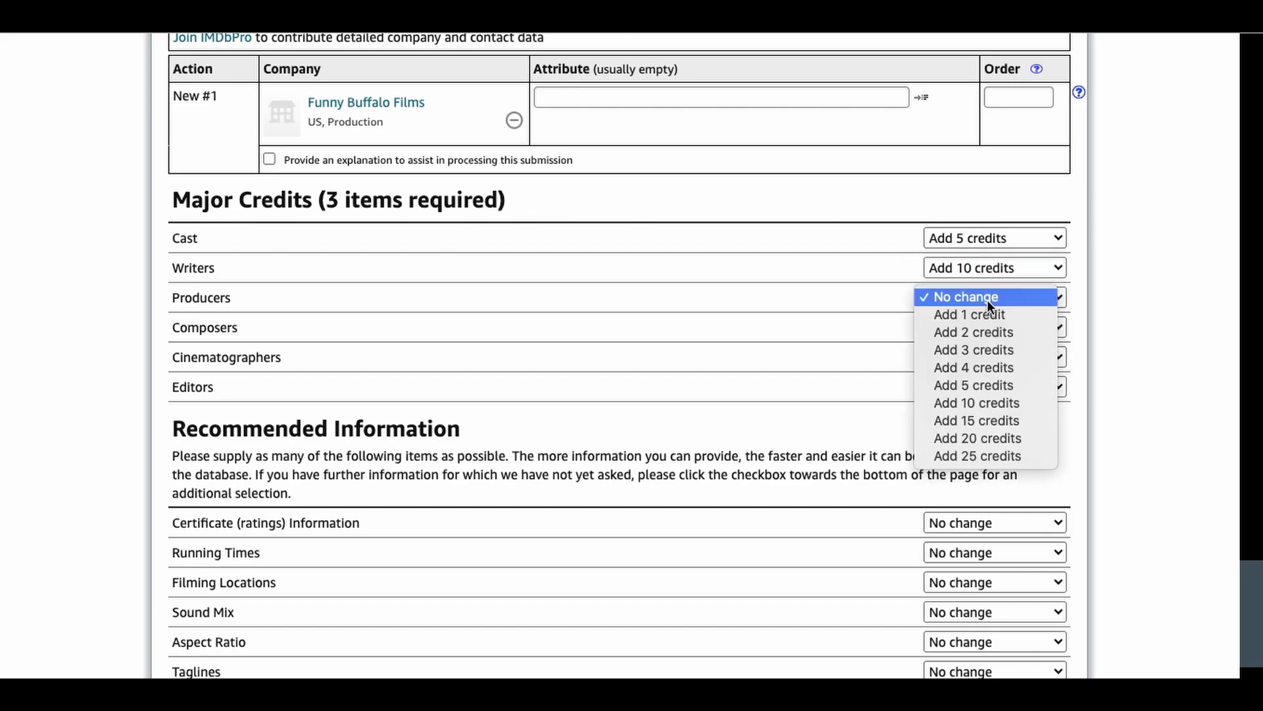
click(1024, 385)
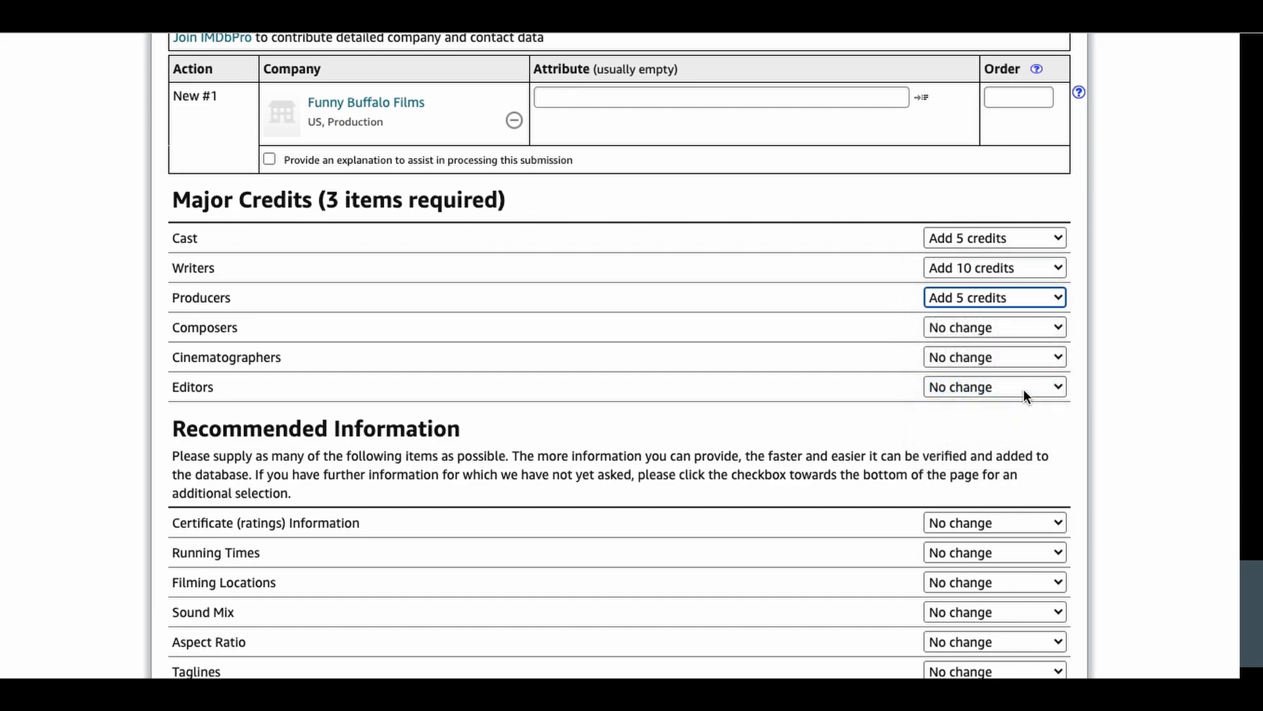
click(1057, 298)
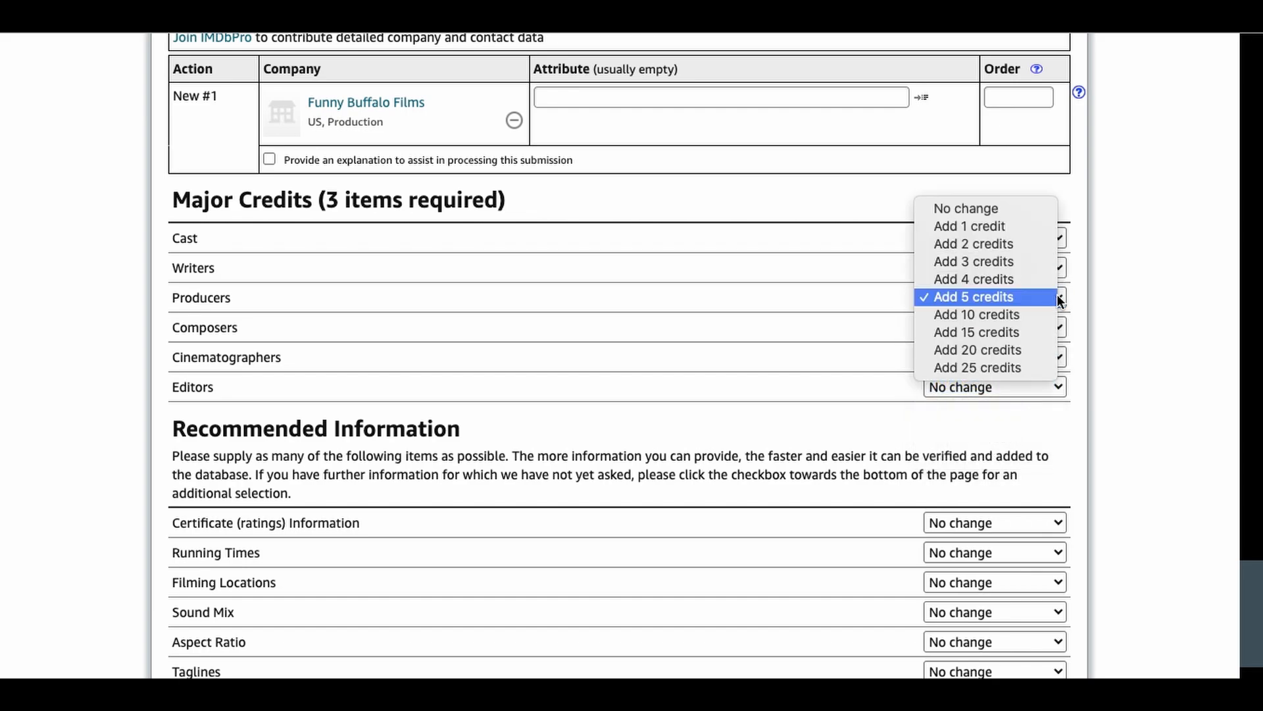
click(1003, 317)
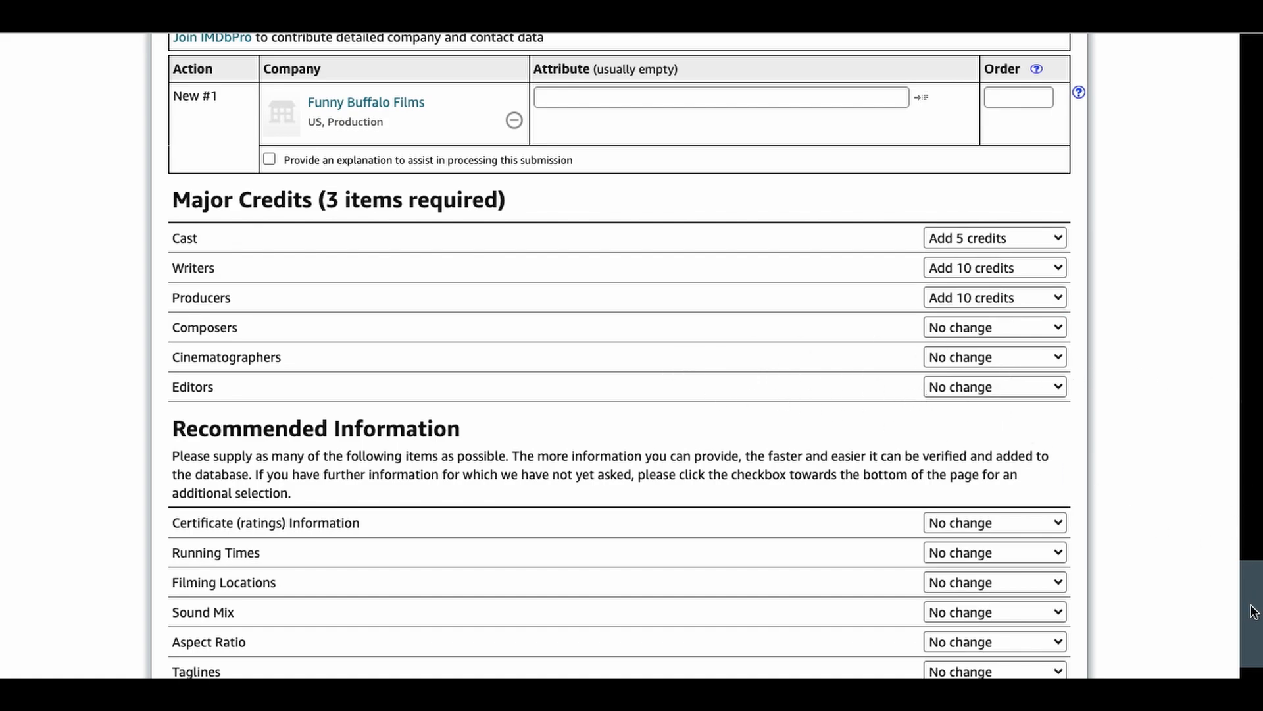
Step: Request one item each for running times, filming locations, taglines and plot outlines, and re-check the updates
scroll(1253, 608, down, 4)
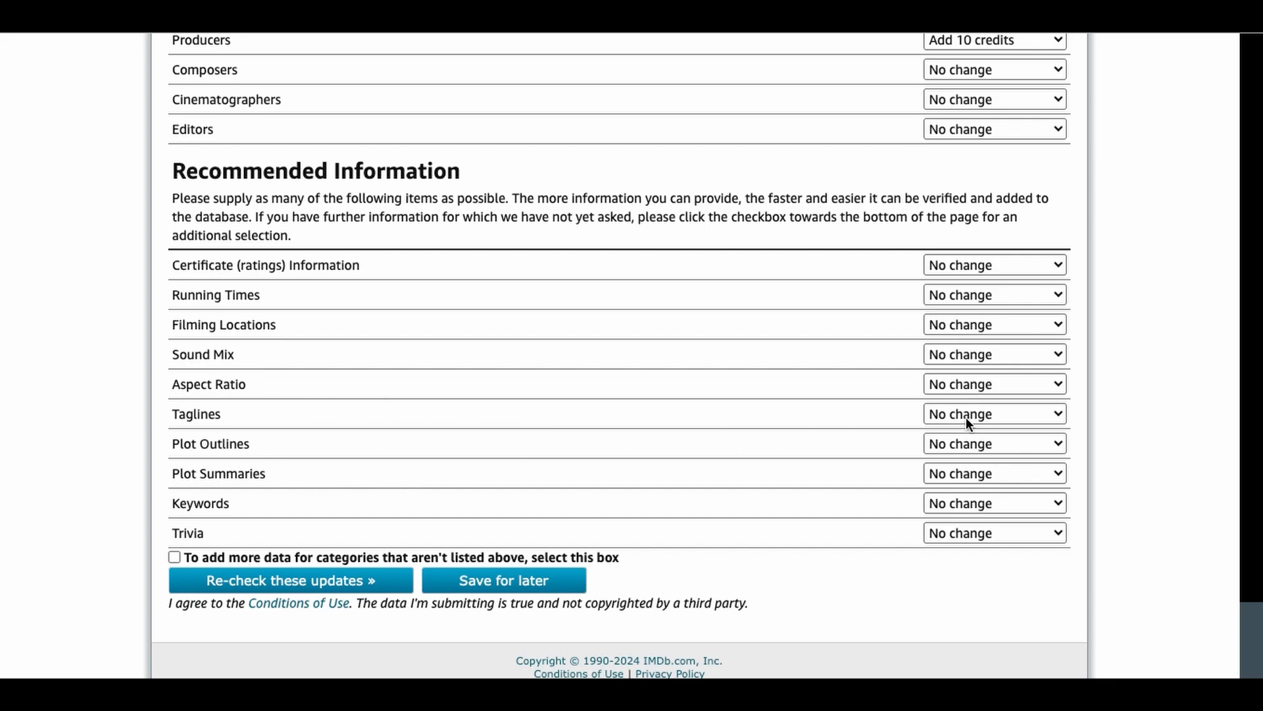
click(1056, 442)
click(1017, 465)
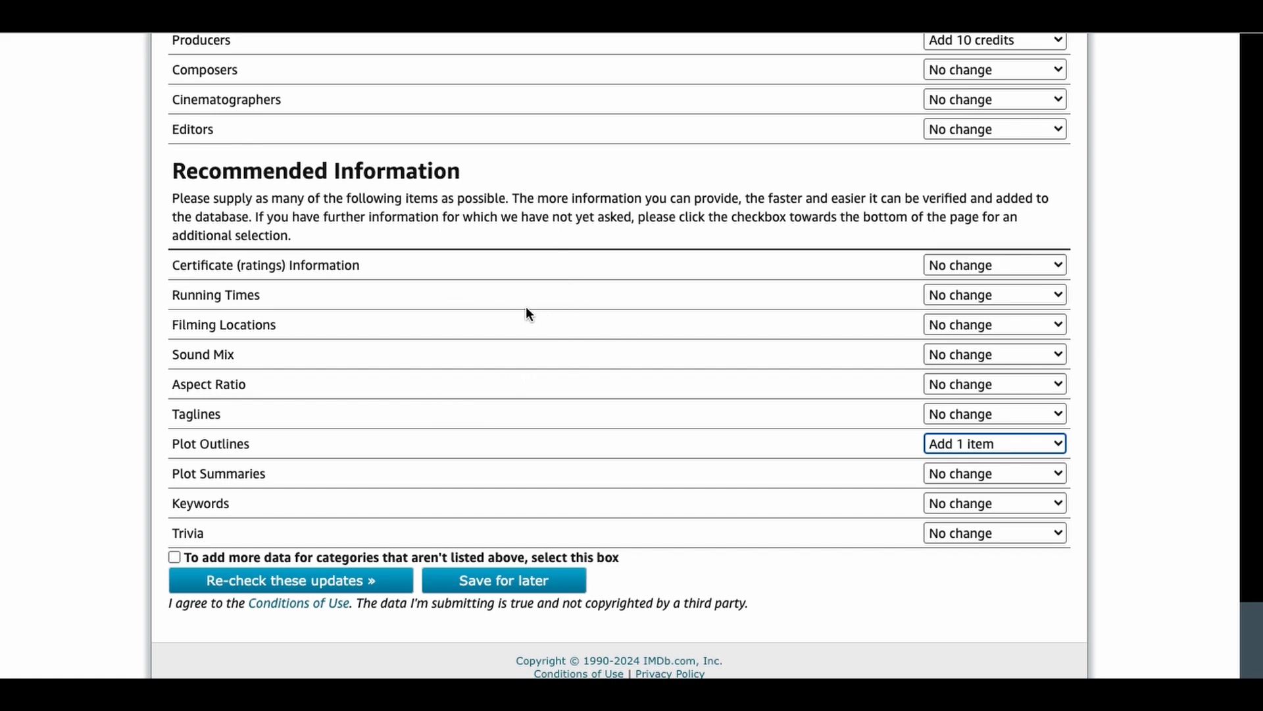
click(1031, 290)
click(1018, 307)
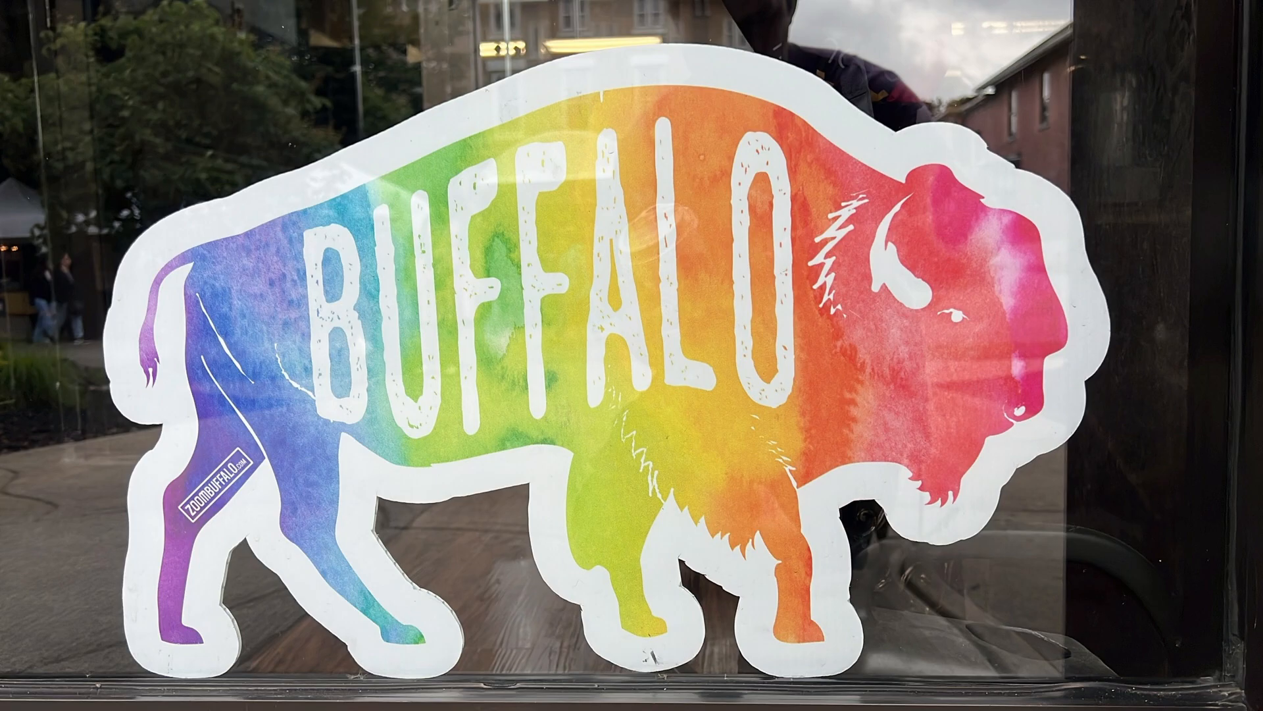
click(973, 382)
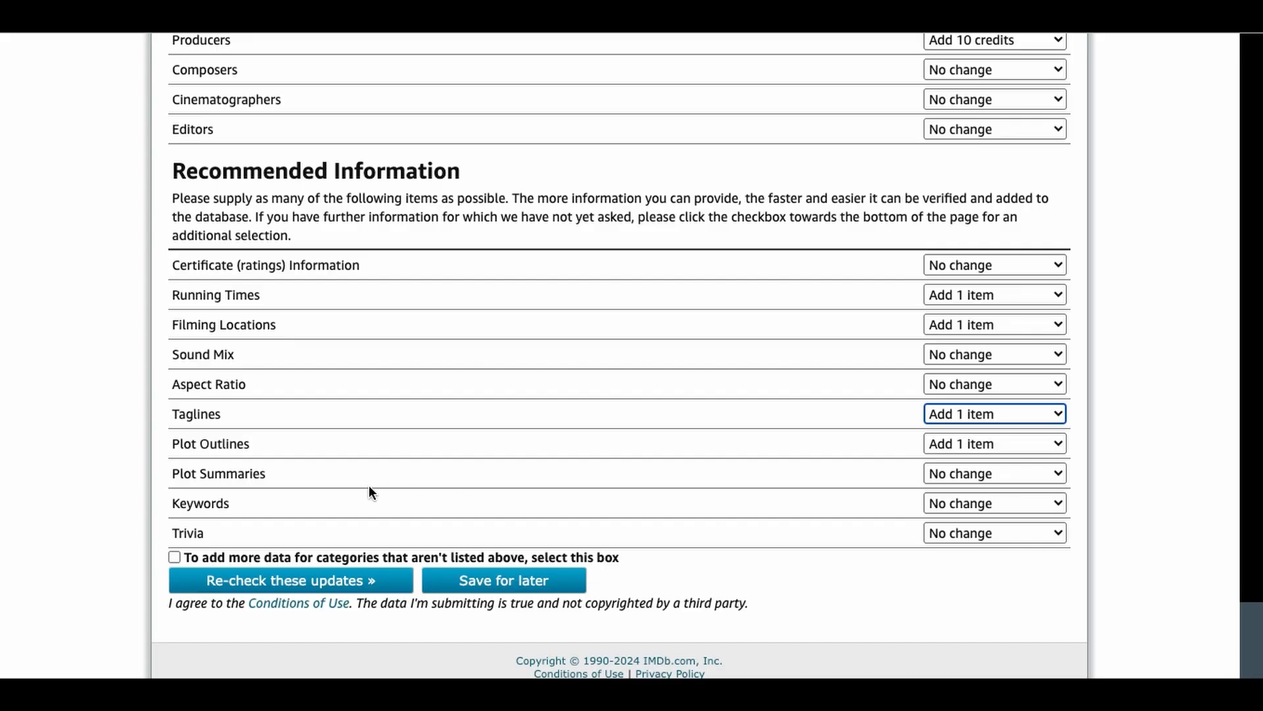
click(290, 580)
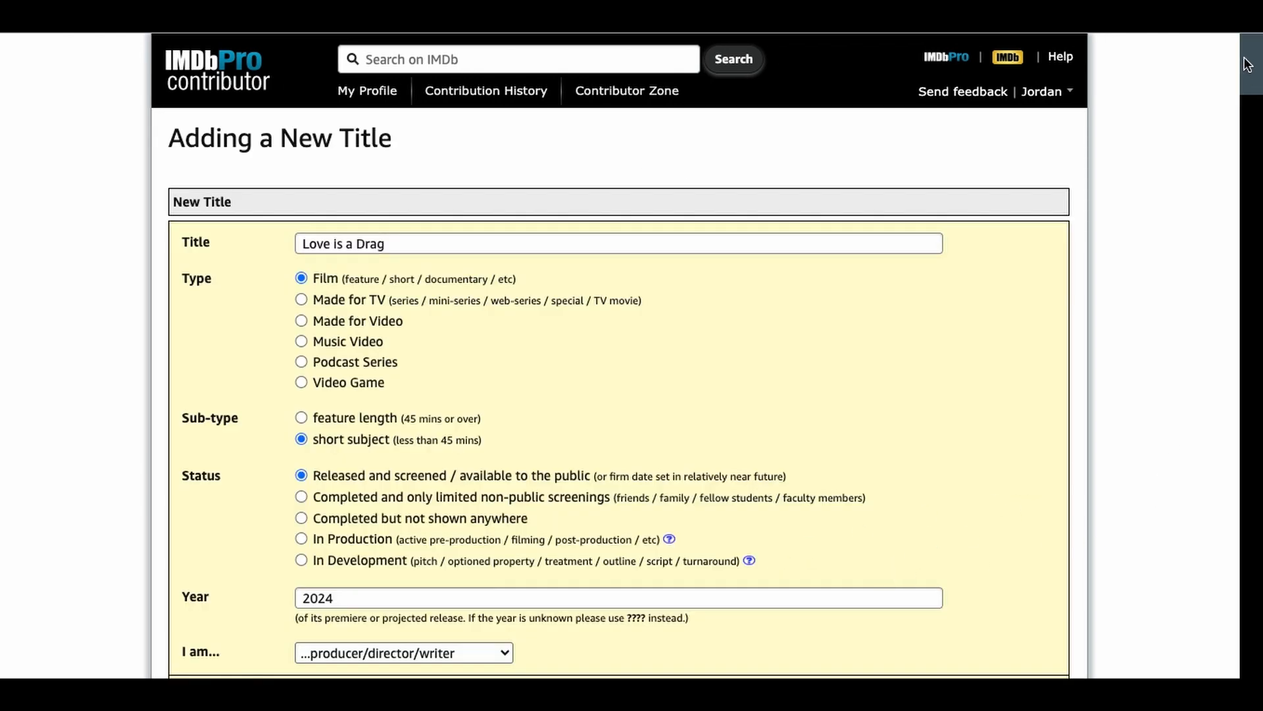
Step: Correct the rejected English language entry by setting its order to 1
drag(1250, 63, 1258, 280)
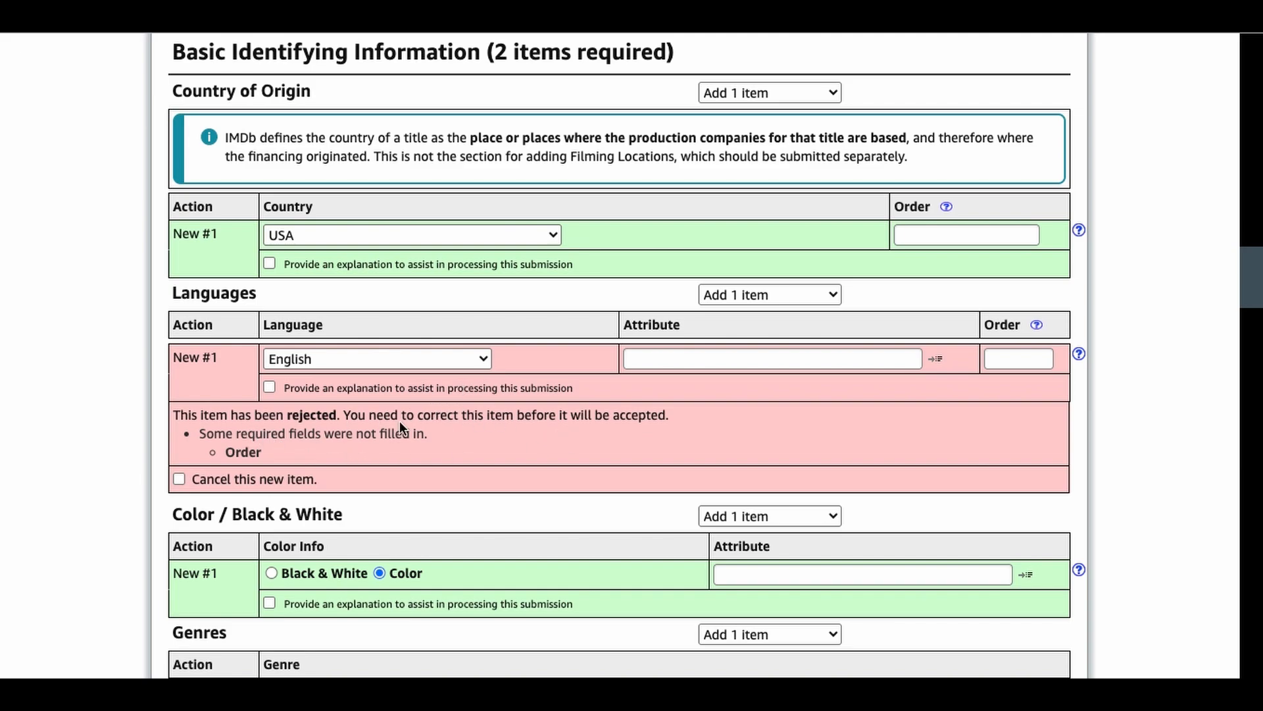
click(1016, 363)
text(1)
click(1168, 448)
Step: Correct the rejected budget amount to 200 without the dollar sign
drag(1249, 283, 1248, 359)
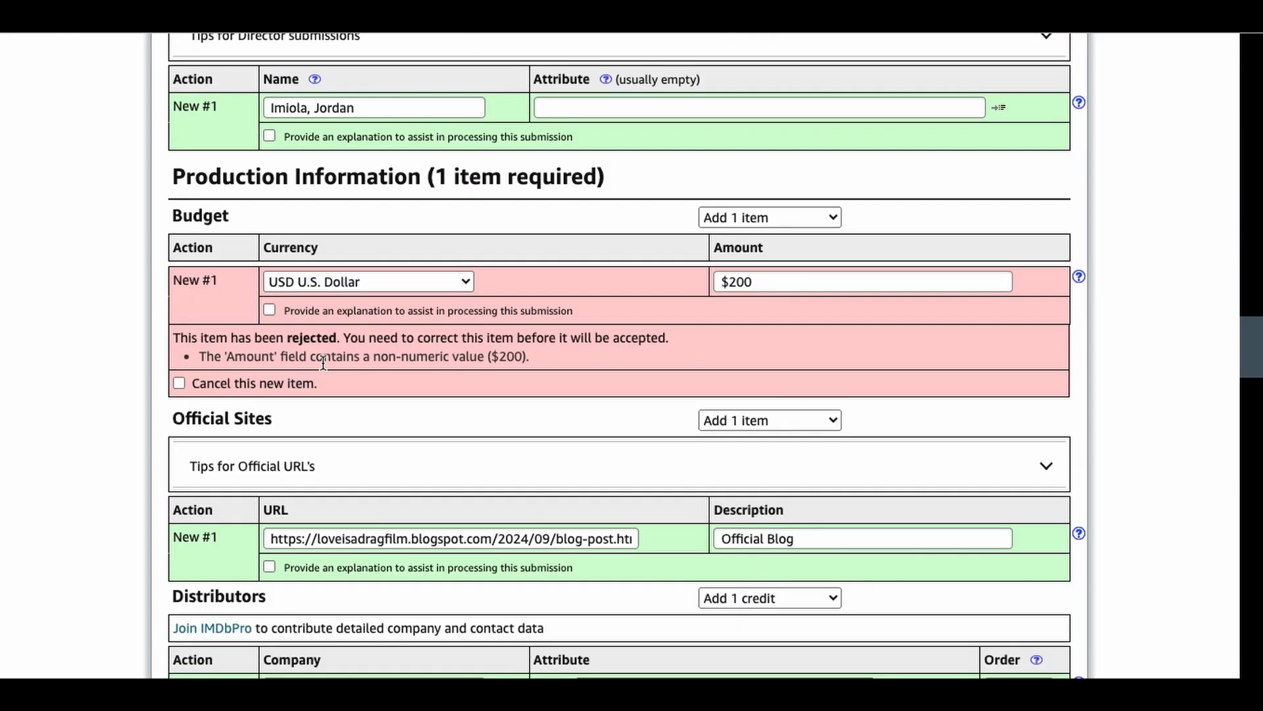
click(732, 278)
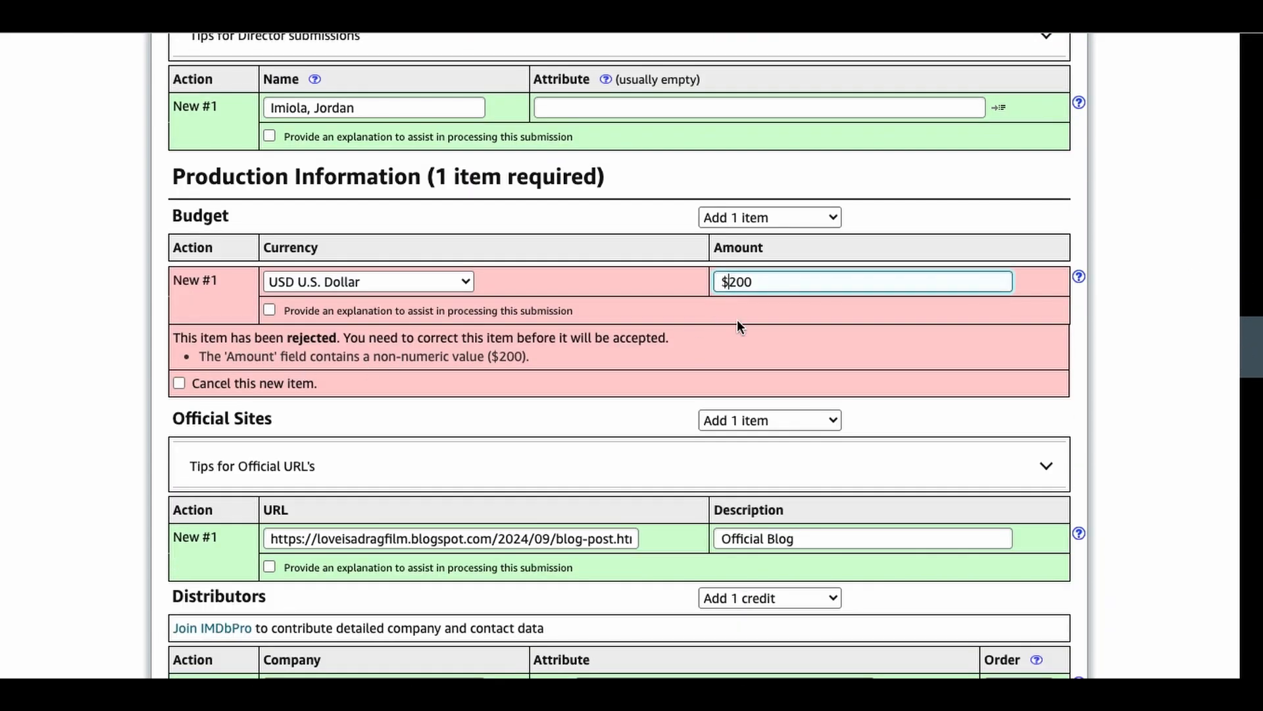
key(BackSpace)
click(1218, 353)
Step: Switch to the film's YouTube video, skip ahead to the end credits and pause on the list of writers
scroll(618, 355, down, 7)
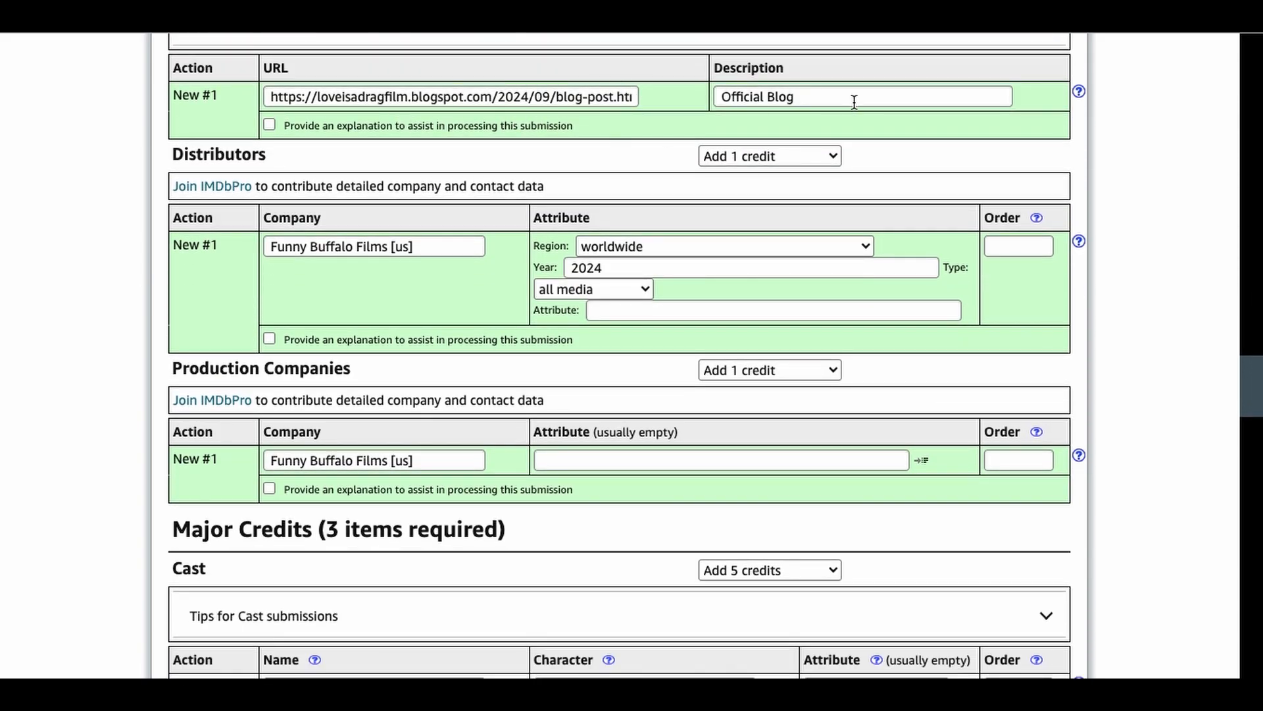
drag(1244, 403, 1249, 443)
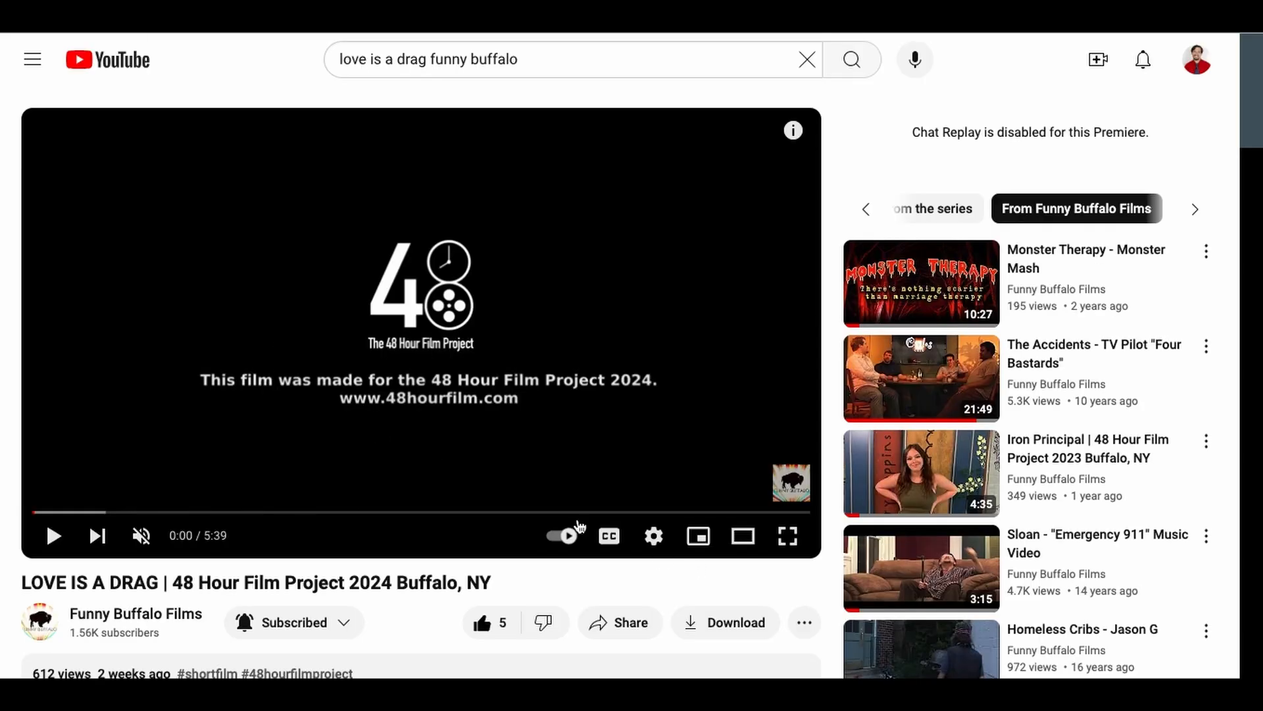
click(47, 533)
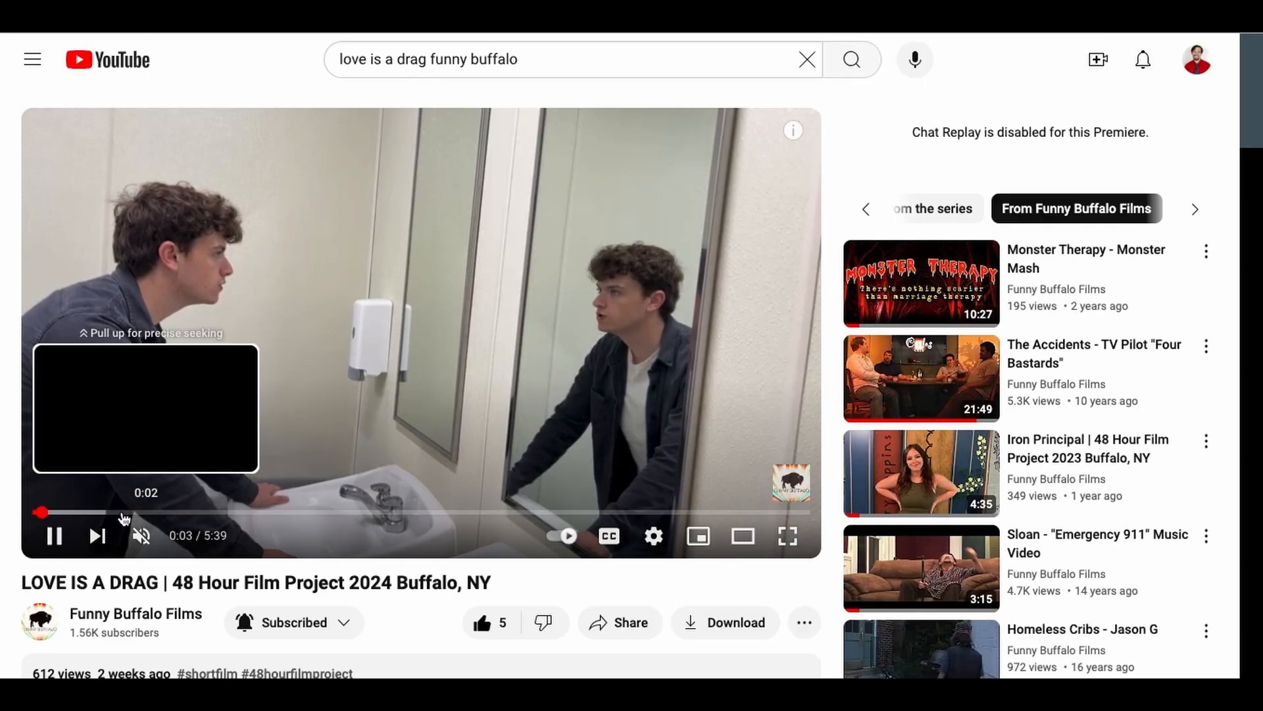
drag(124, 519, 764, 515)
click(52, 537)
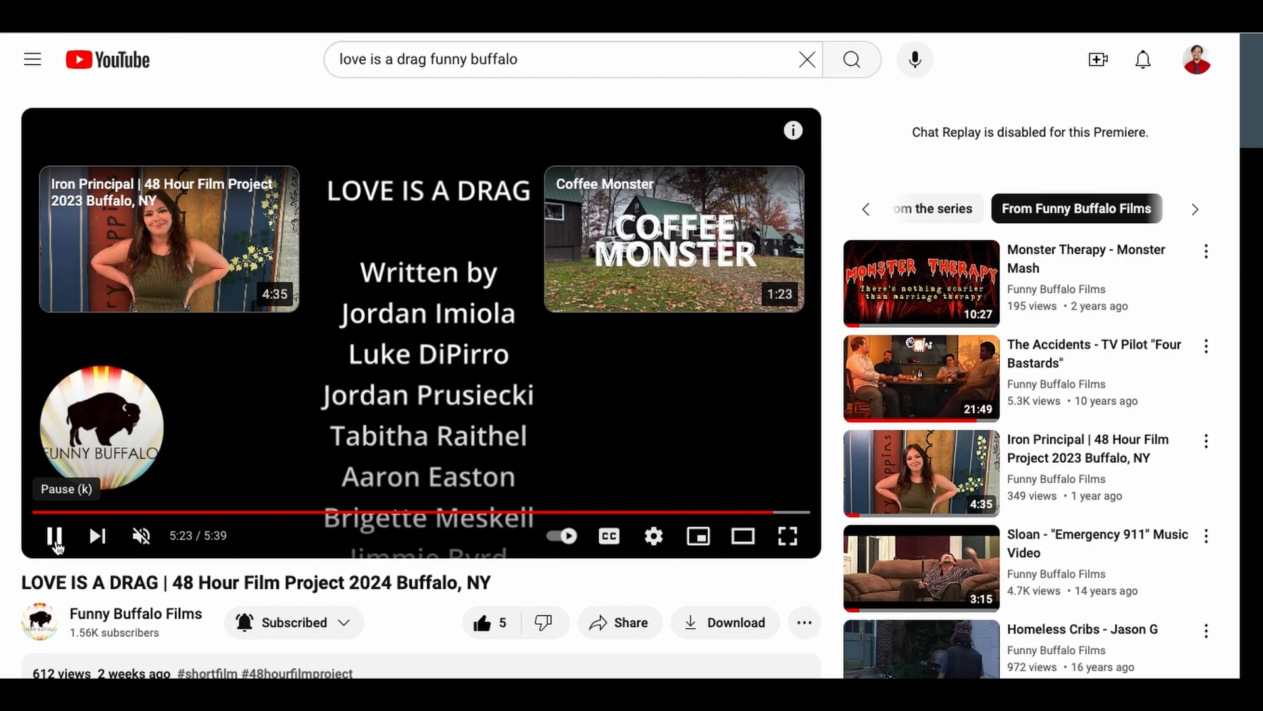
click(55, 538)
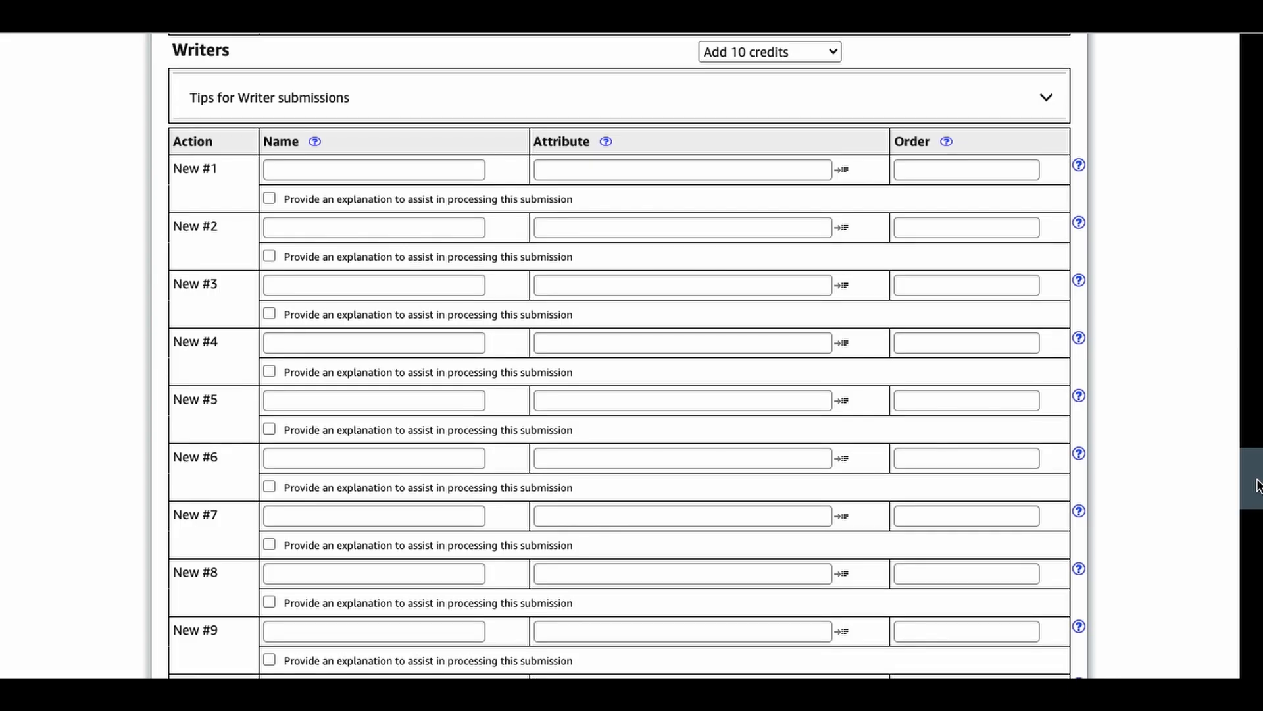
Step: Return to the IMDb form and add the first credited writer by matching the existing IMDb profile
scroll(1257, 487, up, 1)
click(375, 210)
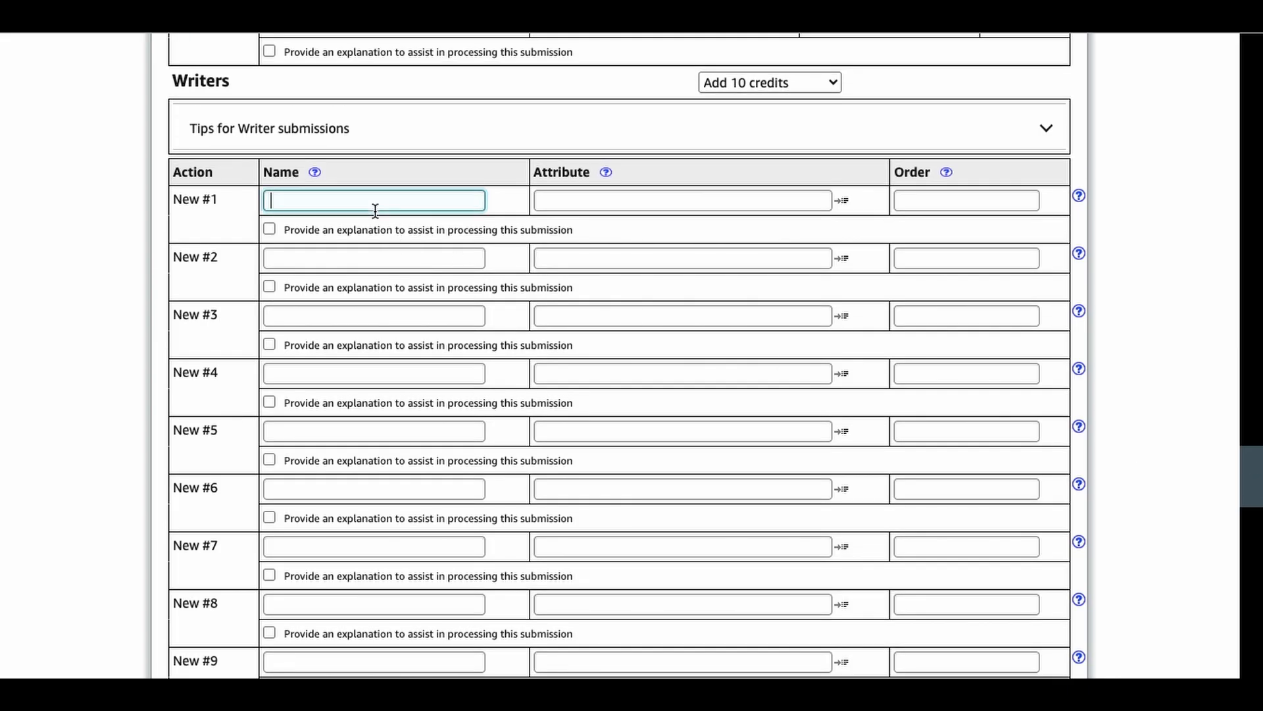
text(Jordan Im)
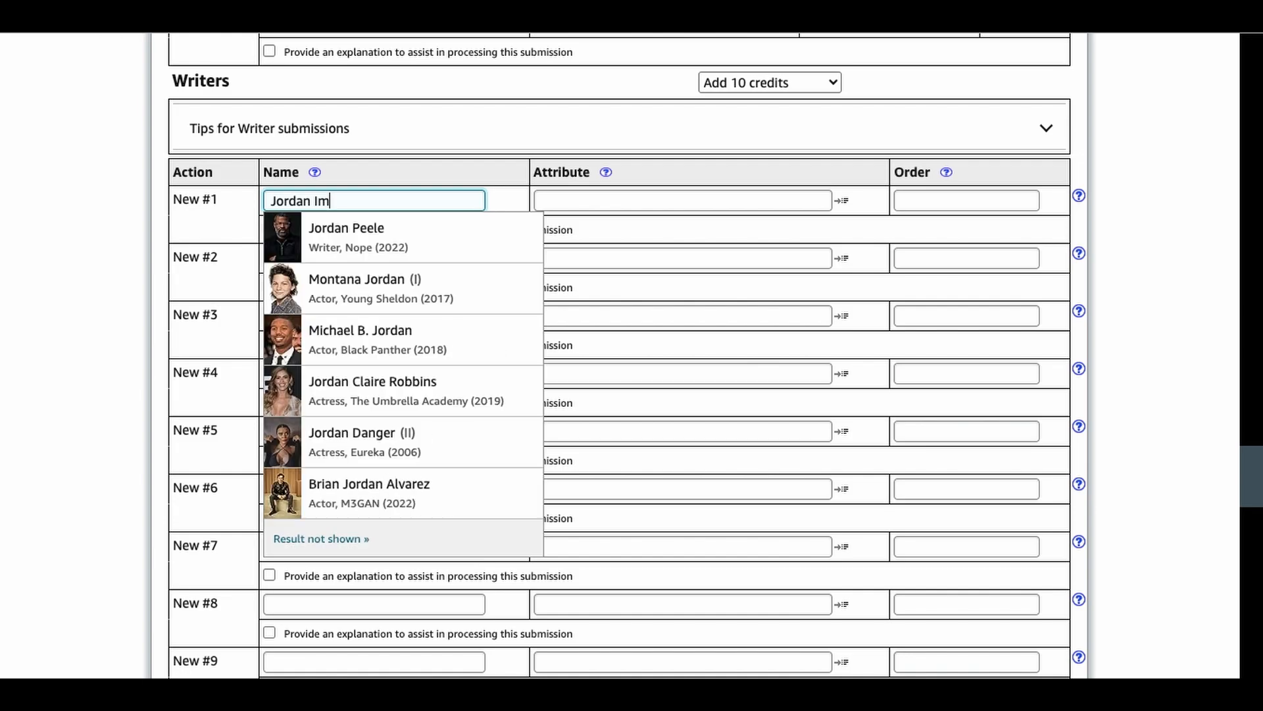
text(iola)
click(402, 231)
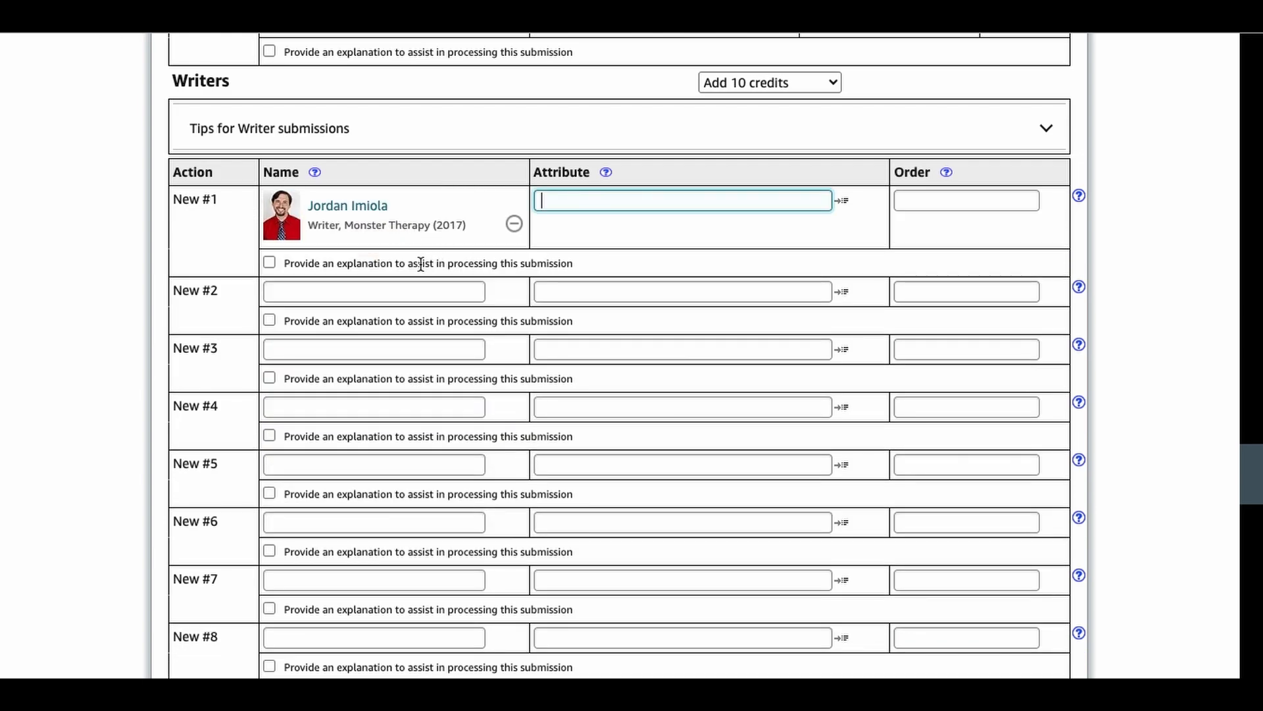
Step: Enter the full names of the second and third credited writers in writer rows 2 and 3
click(388, 293)
text(Luke G)
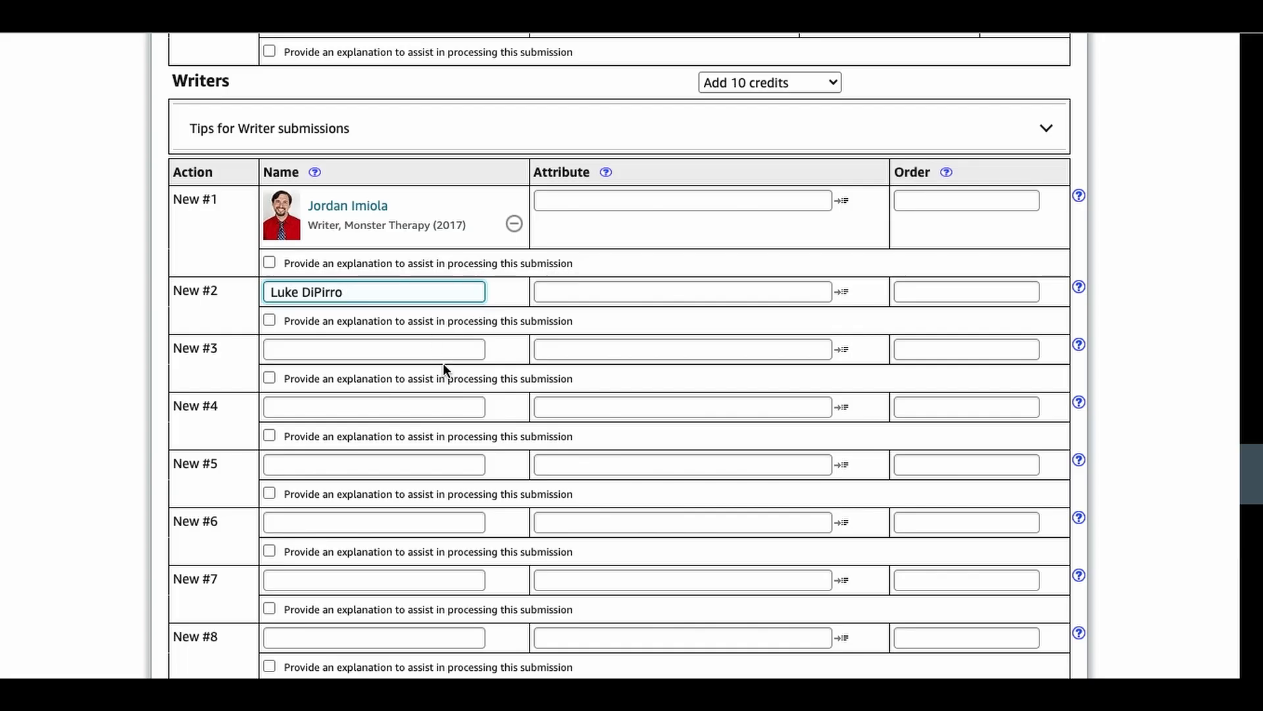
click(442, 356)
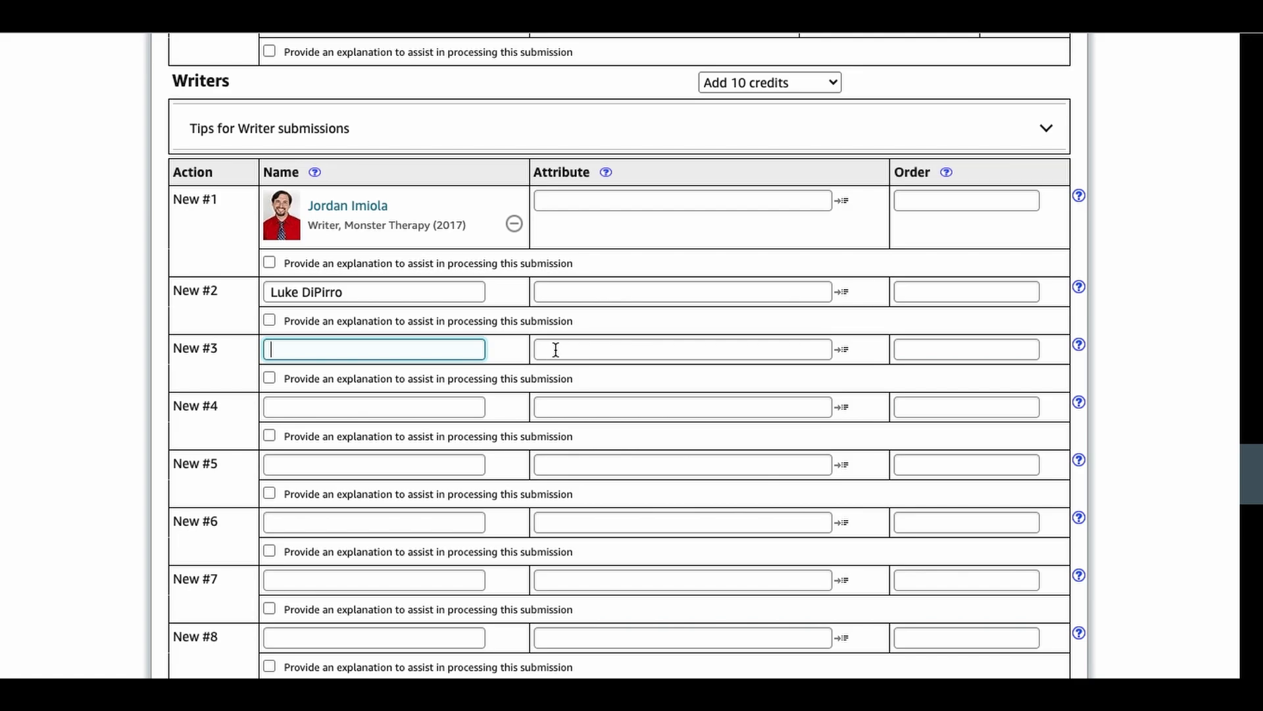
text(Jordan Pr)
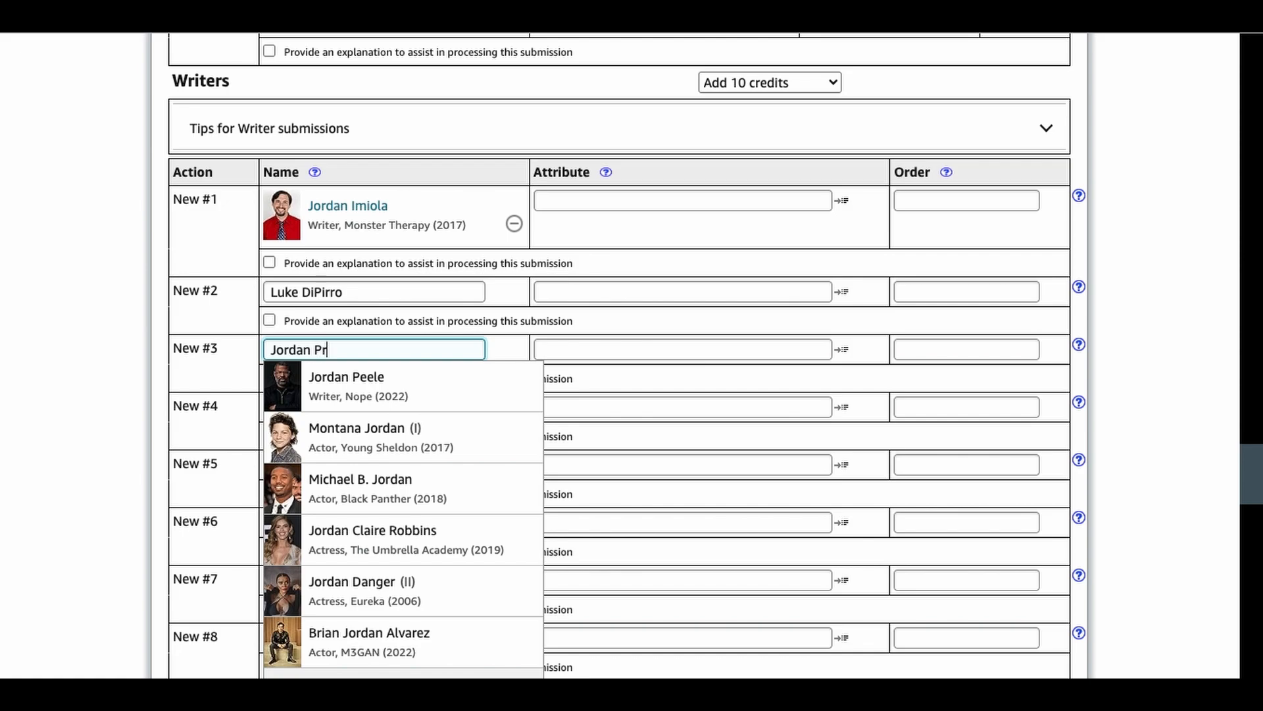
text(usi)
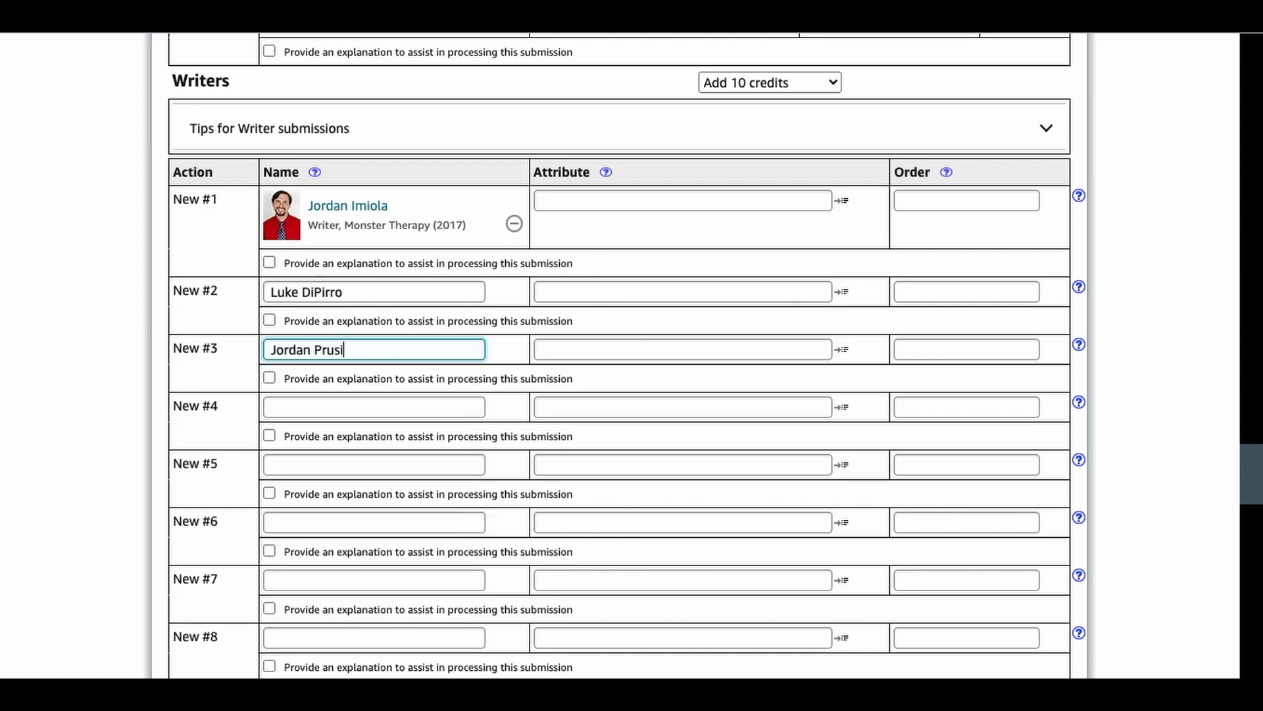
text(ecki)
Step: Add the fourth and fifth credited writers in rows 4 and 5, linking each to the matching existing IMDb profile
click(416, 403)
text(Tabitha Raithel)
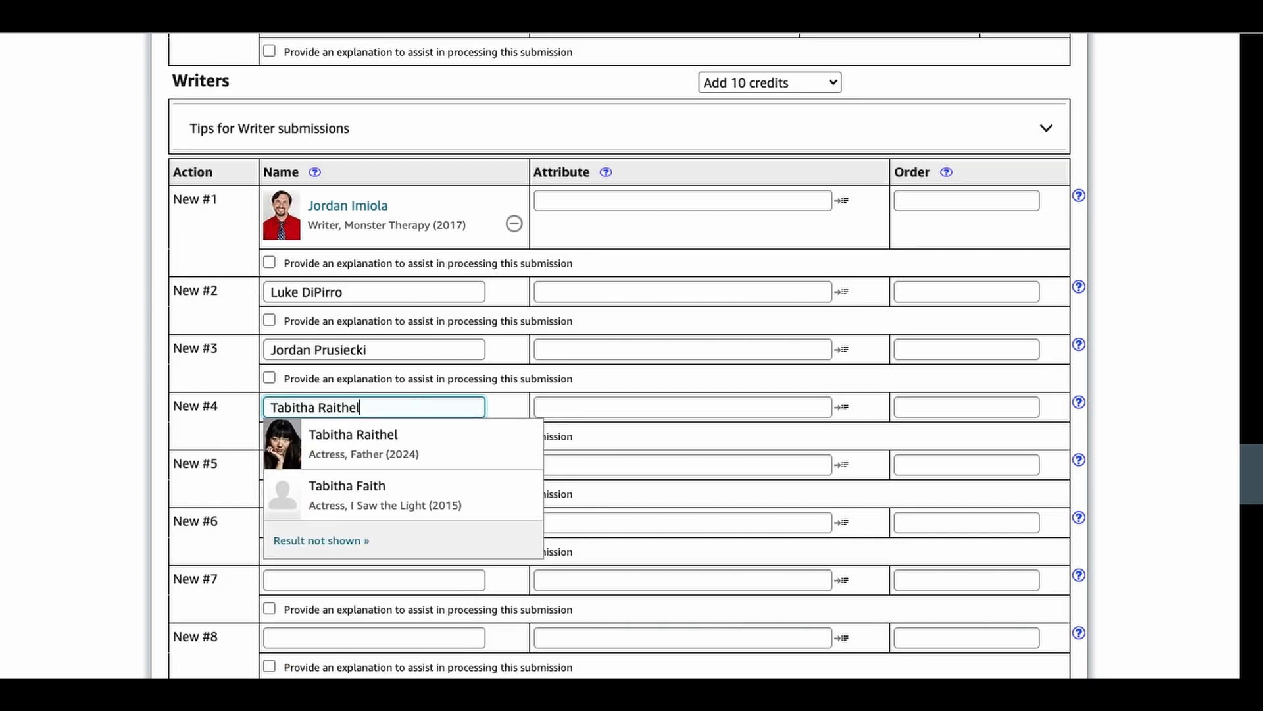
click(426, 444)
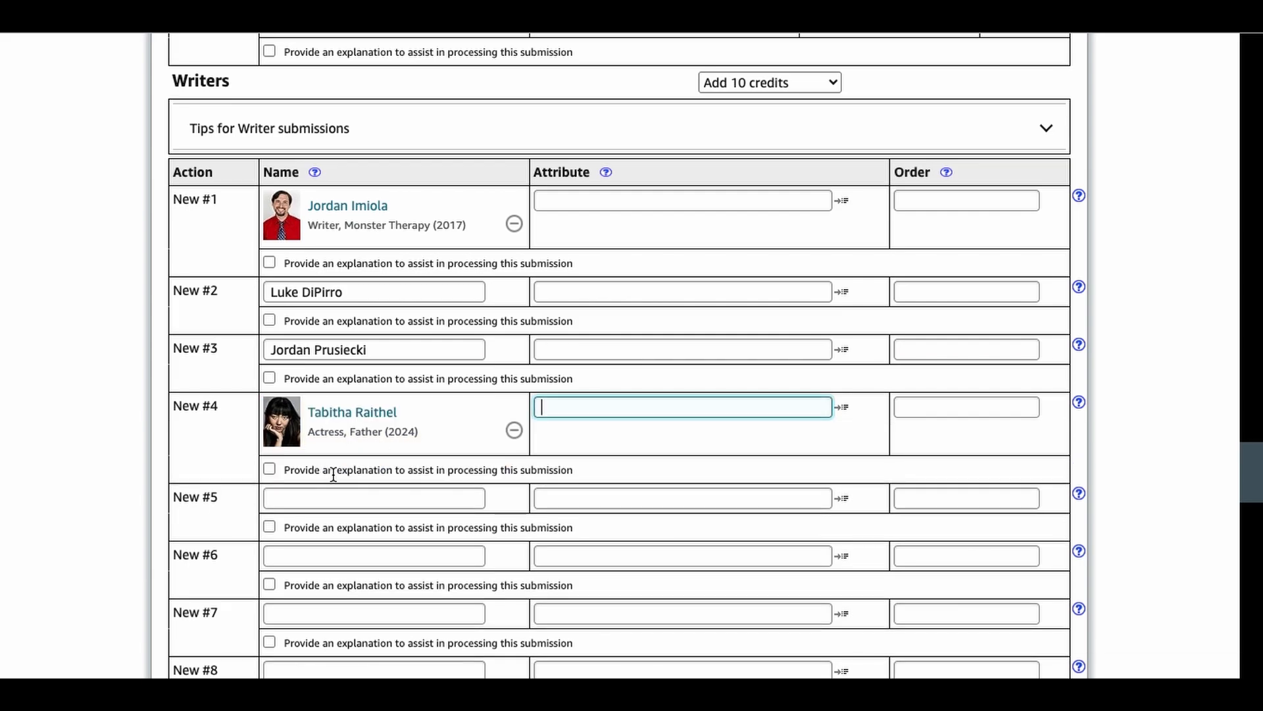
click(398, 498)
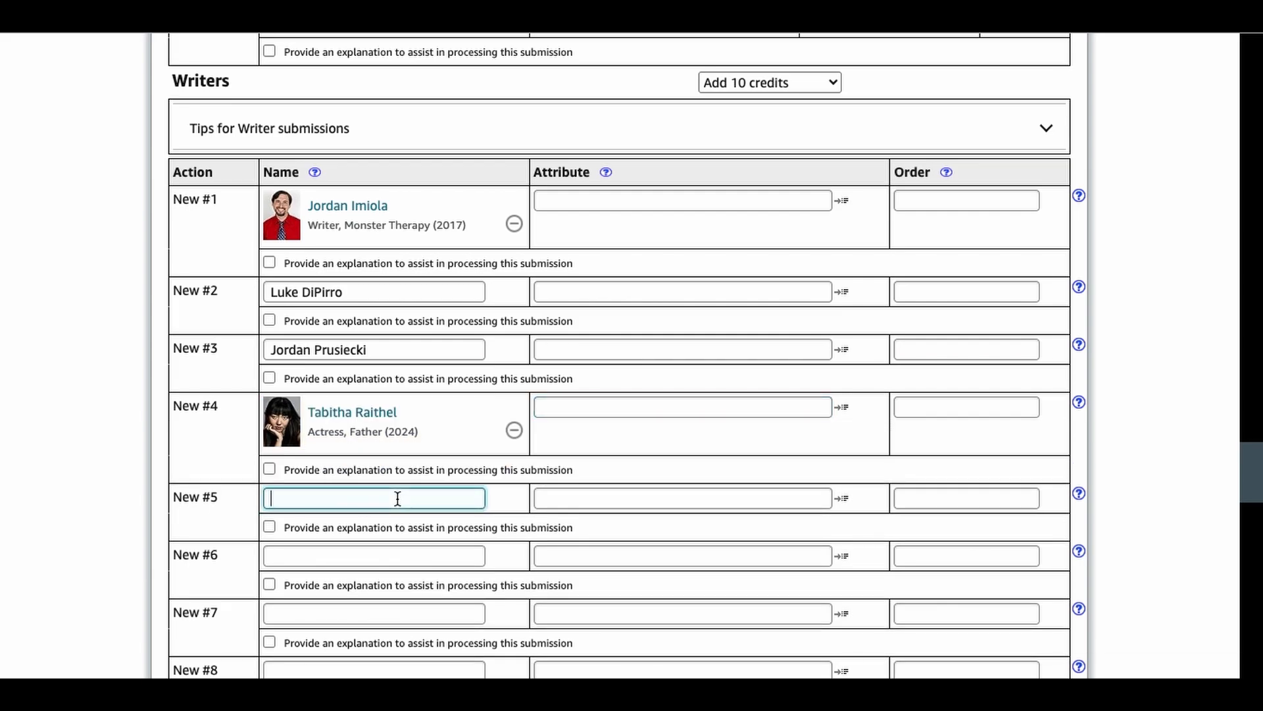
text(Aaron)
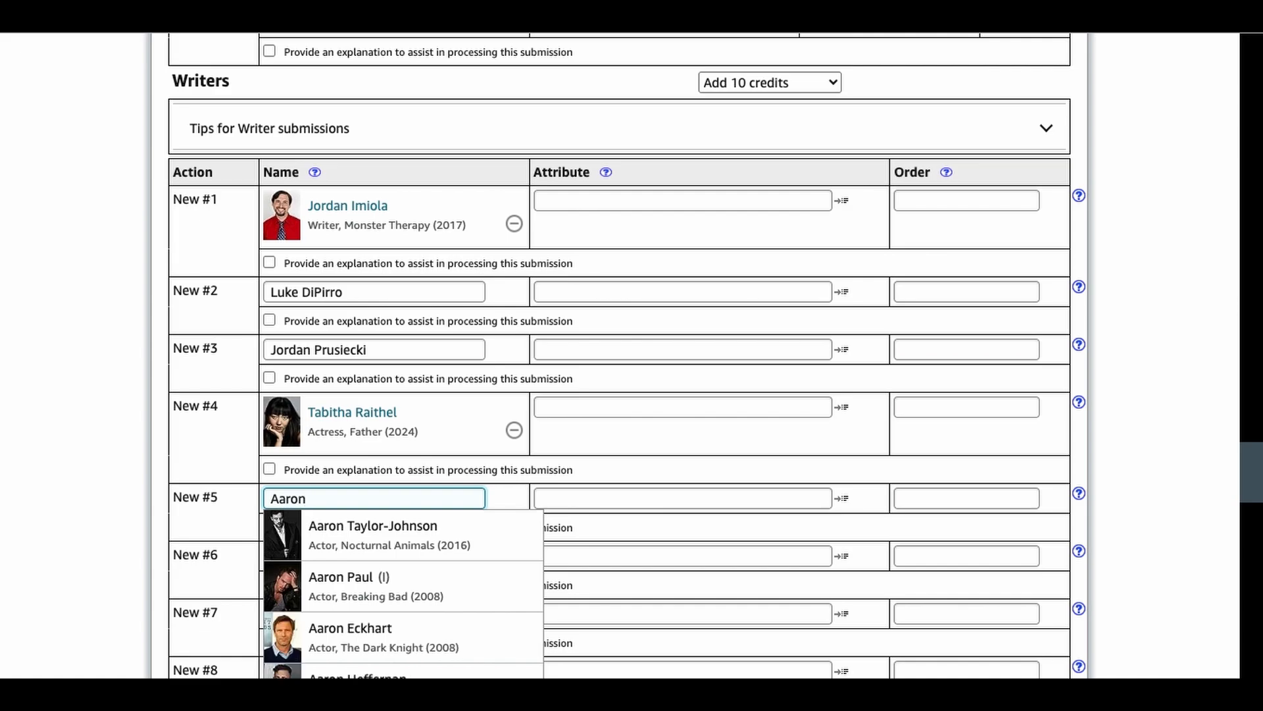
text( Easton)
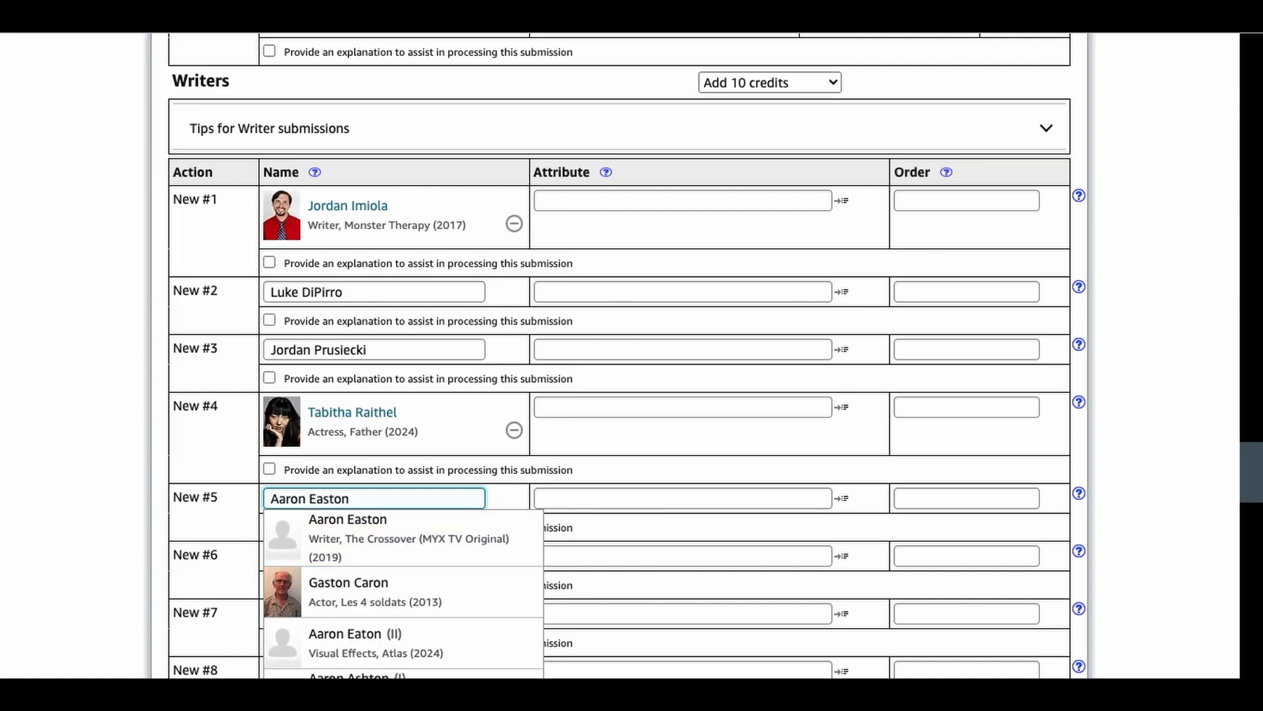
click(471, 559)
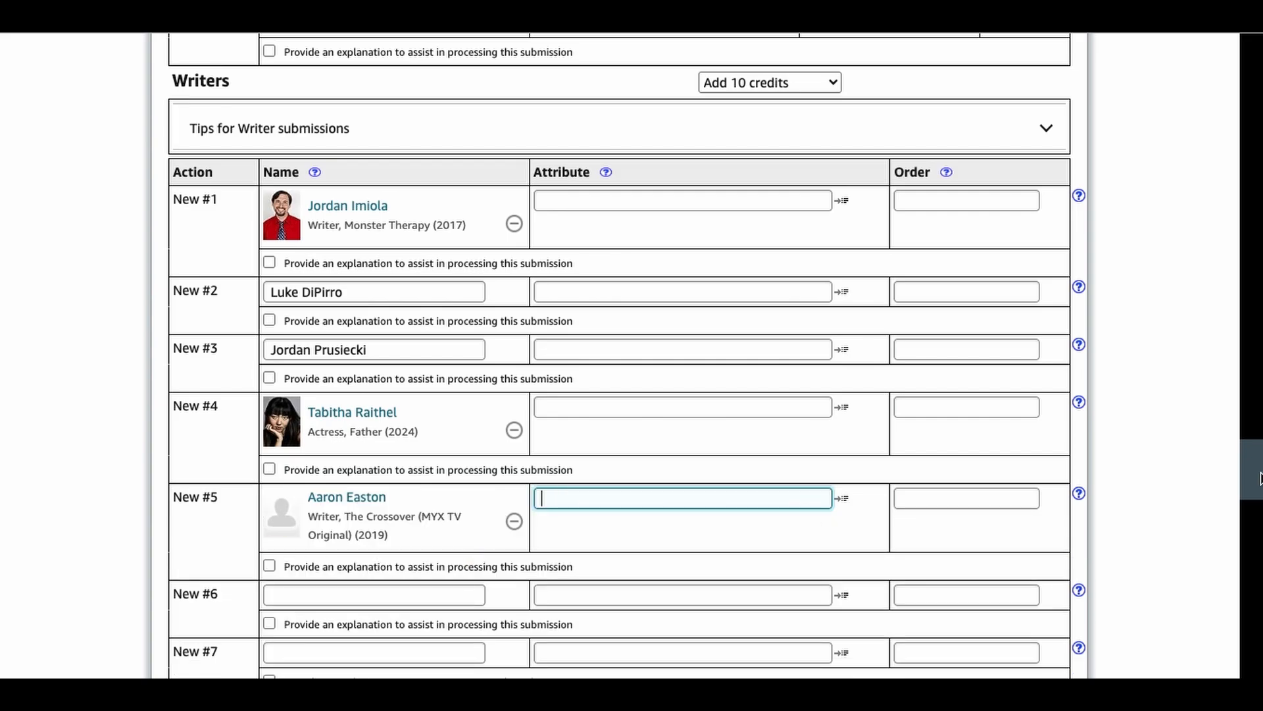
Step: Enter the sixth credited writer's full name and add the seventh writer by matching the existing IMDb profile
scroll(491, 275, down, 4)
click(382, 359)
text(Brigette Meskell)
click(226, 402)
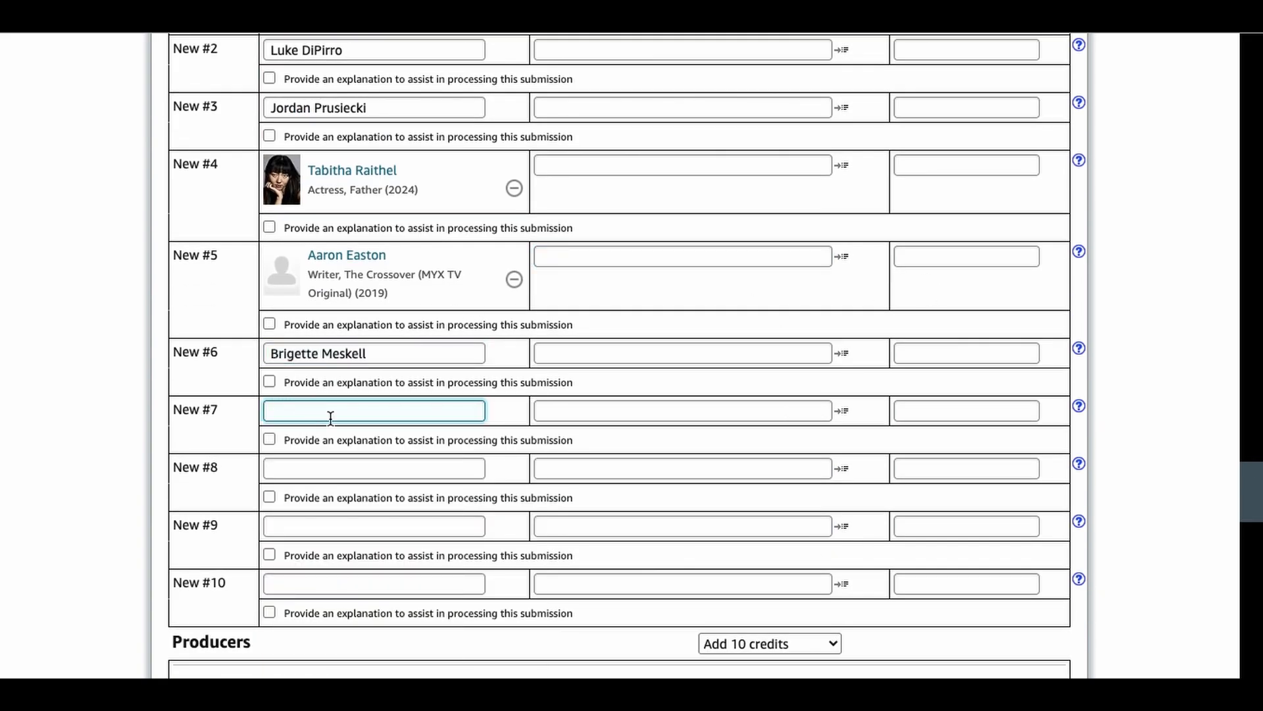
text(Jimmie B)
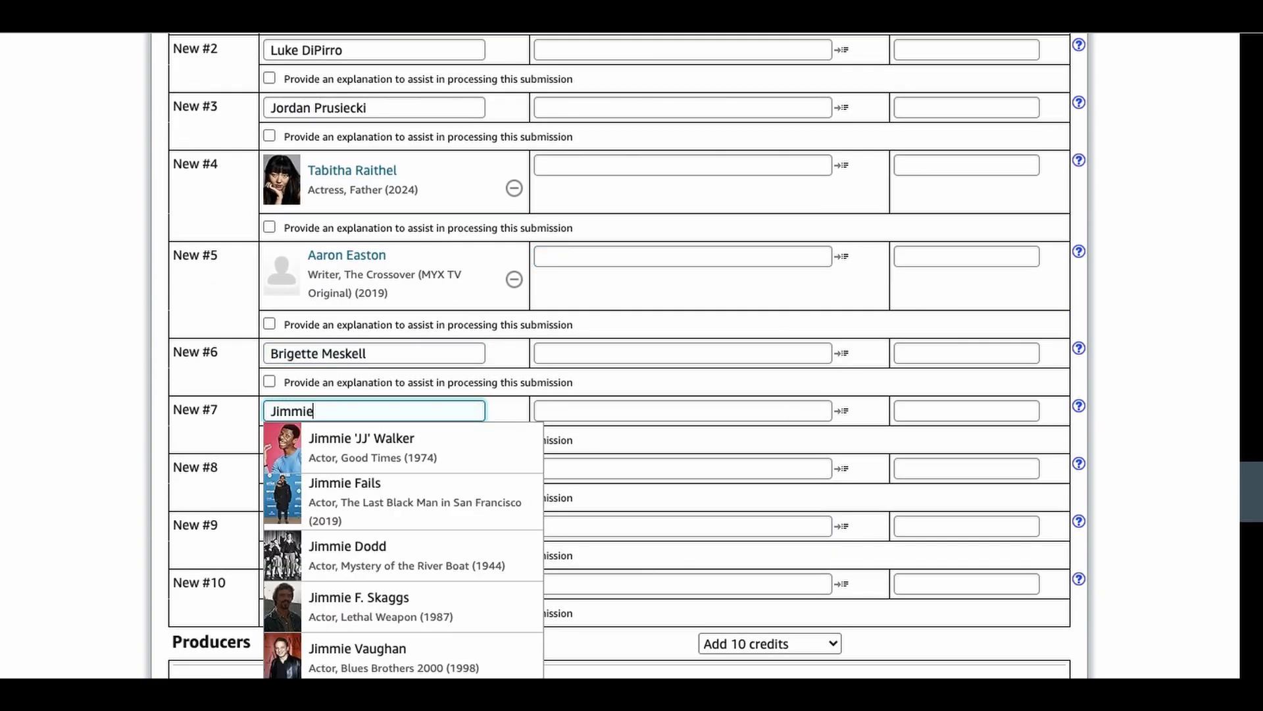
text(yrd)
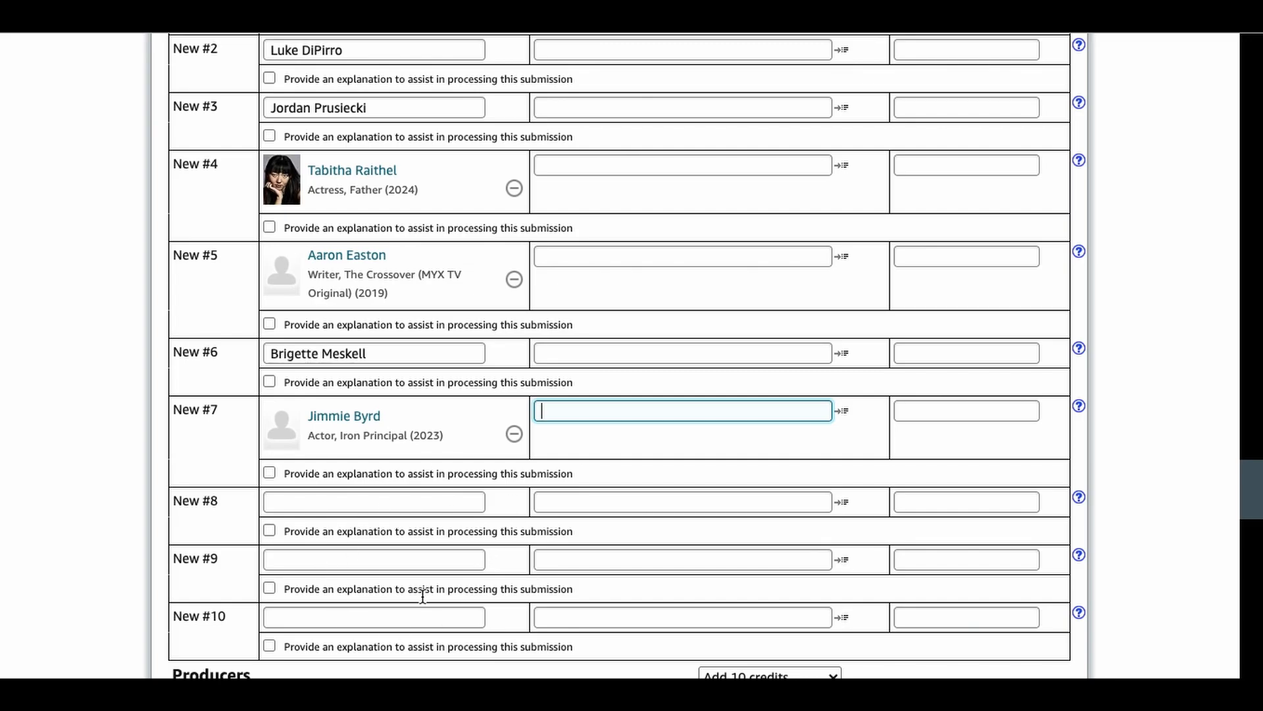
Step: Enter the first two performers' full names in the cast list, crediting the first as actor and the second as actress
drag(1252, 499, 1255, 437)
click(337, 258)
text(Luke DiPirro)
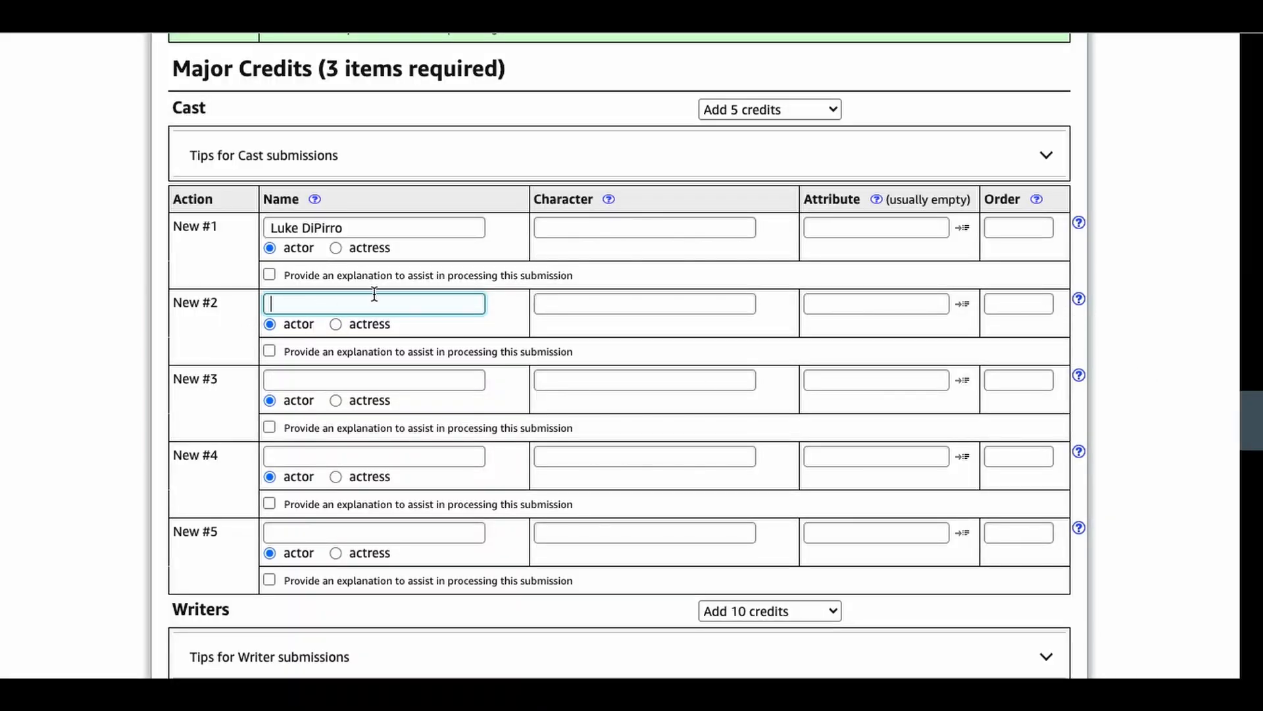
text(Jordan Prusiecki)
click(335, 324)
Step: Complete the names in the remaining cast rows and set the first performer's character to "Lloyd / Linda"
click(375, 489)
text(Marty Love)
scroll(375, 489, down, 2)
text(Jimmie Lloyd / Linda)
click(684, 178)
click(714, 446)
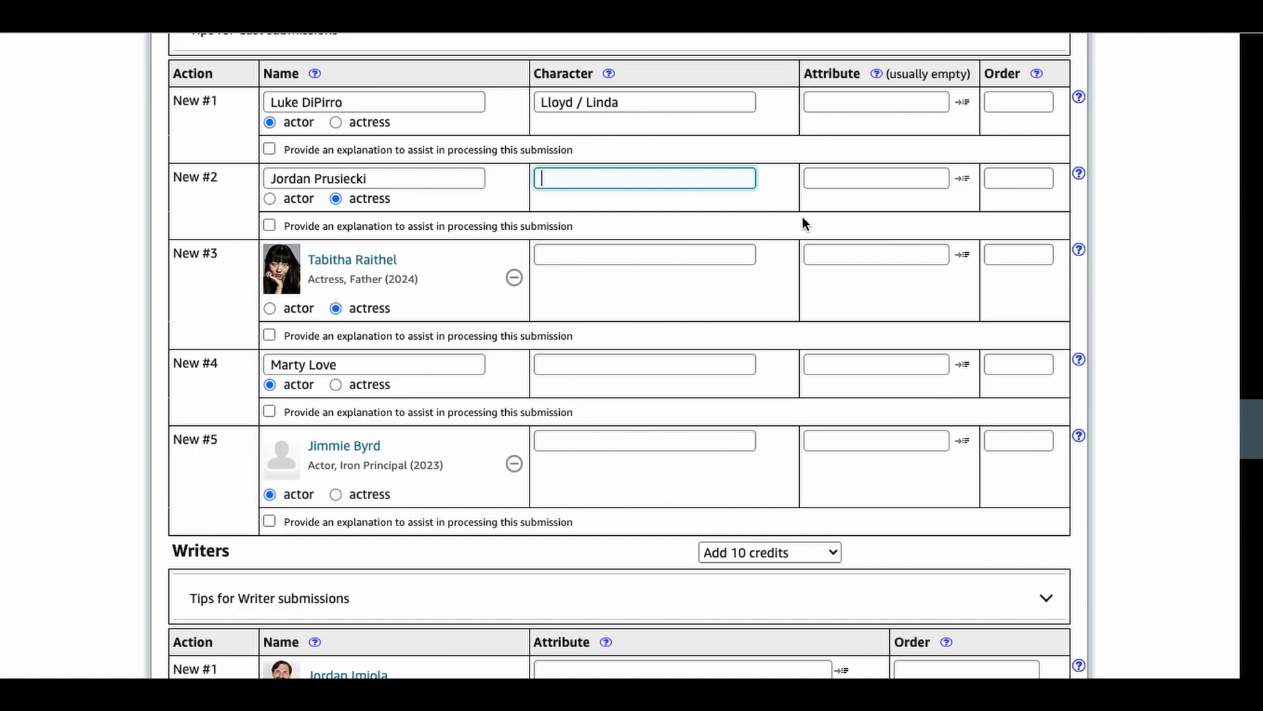
Step: Add the first three producers, linking the first to the existing IMDb profile and choosing producer as their occupation
drag(1255, 431, 1255, 553)
click(438, 155)
text(J)
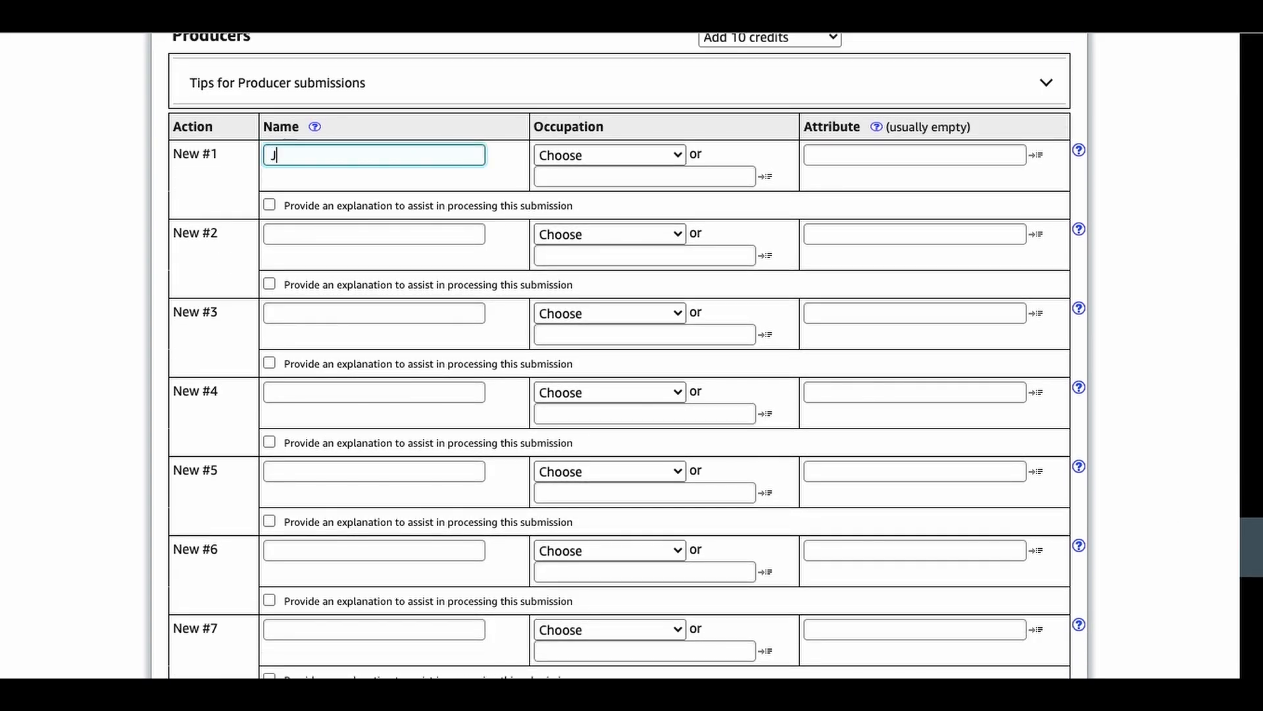
text(ordan Imiola)
click(421, 246)
text(Luke DiPirro)
click(437, 328)
text(Jordan Prusiecki)
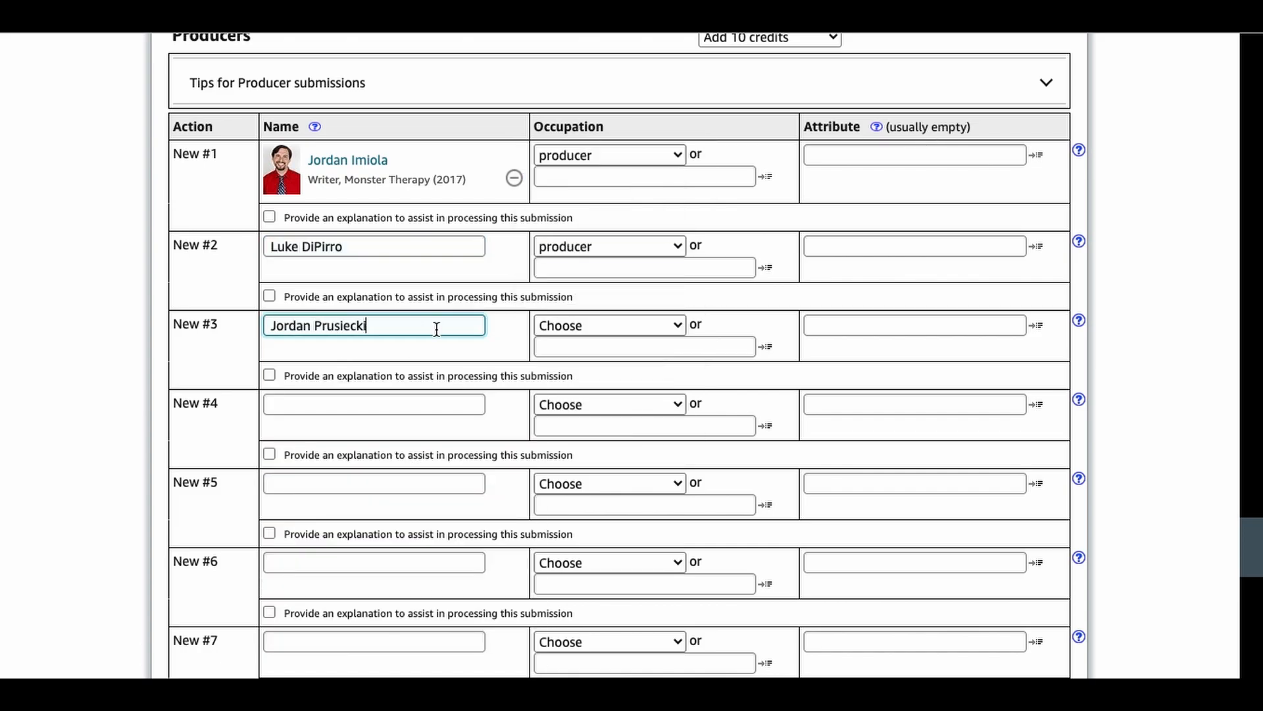
Step: Enter the full names of the fourth, fifth and sixth producers in producer rows 4 to 6
click(408, 406)
text(Marty Love)
click(387, 486)
text(Jimmie Byrd)
click(369, 524)
click(395, 532)
text(Tabitha Rai)
Step: Set the filming location to Buffalo, NY and, after checking the film's length on YouTube, the running time to 5 minutes
drag(1254, 549, 1252, 645)
click(370, 663)
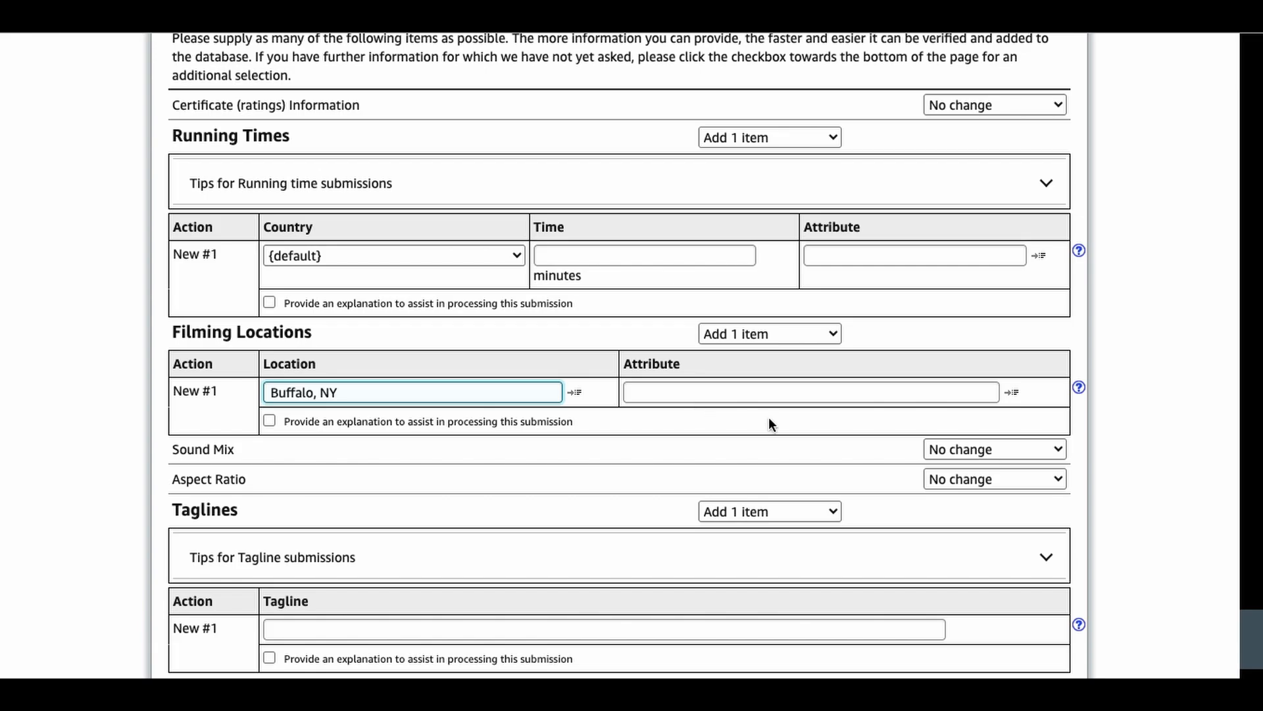
click(812, 459)
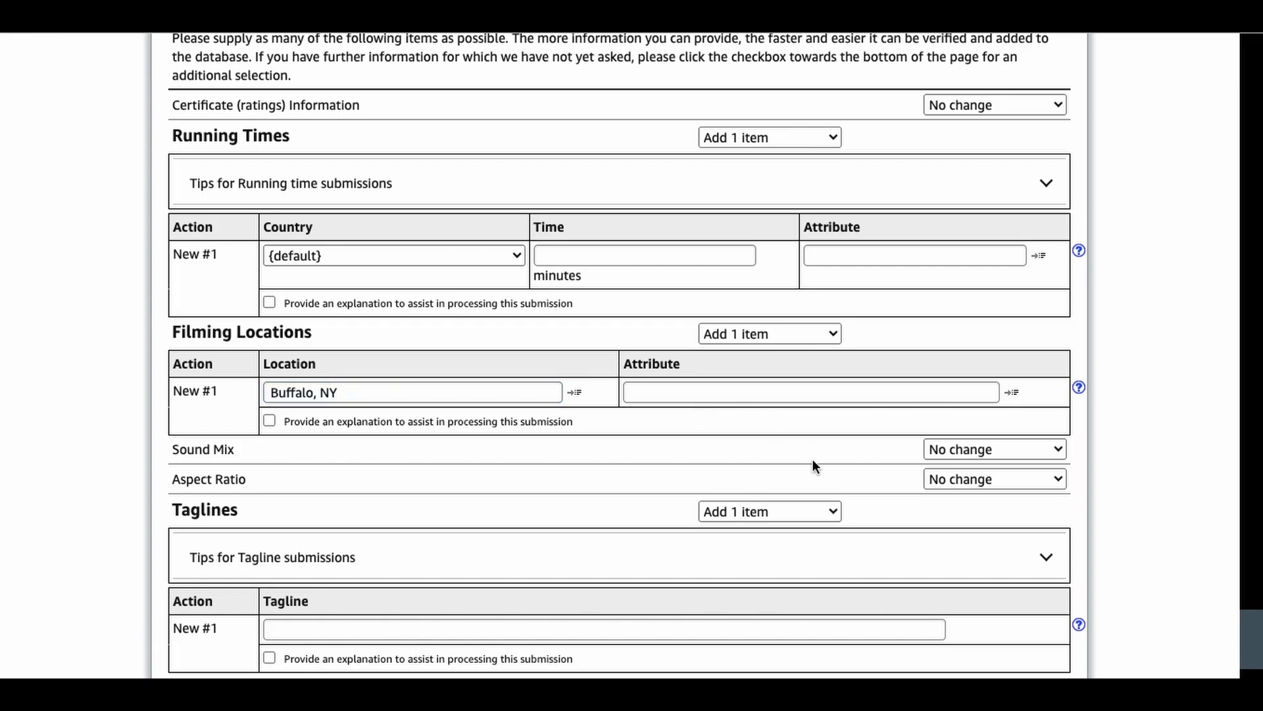
click(610, 262)
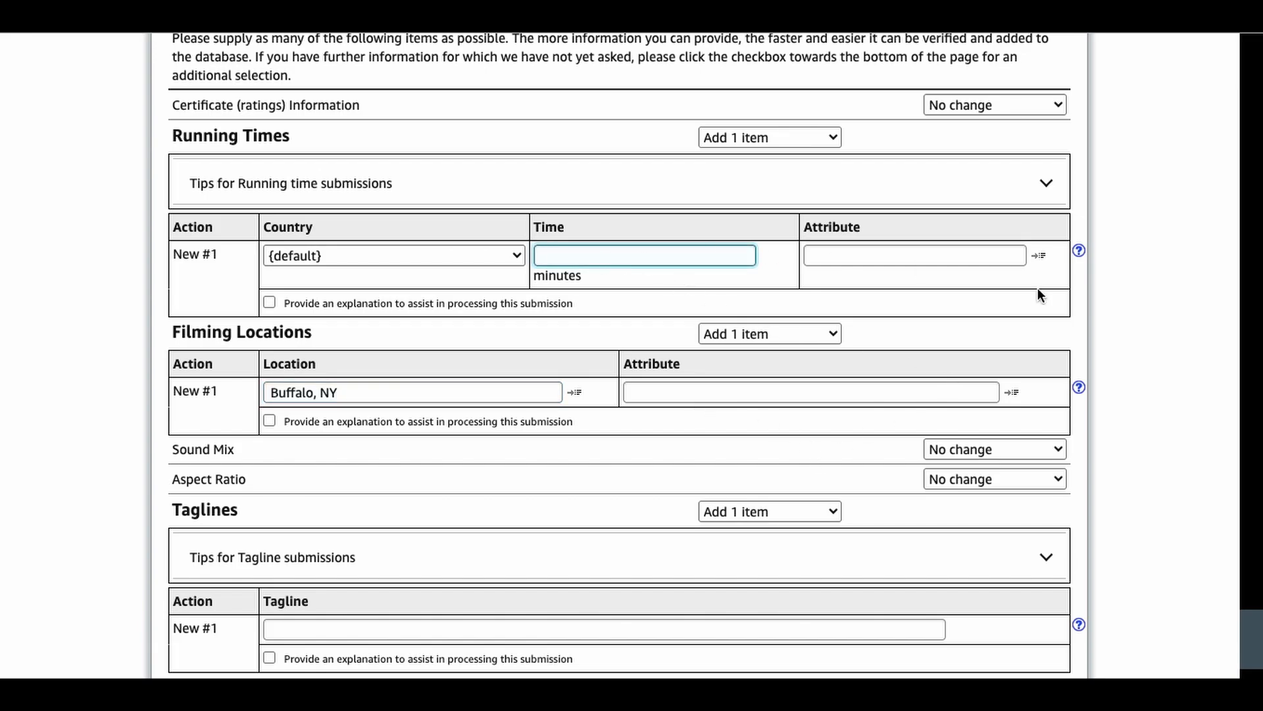
click(1260, 574)
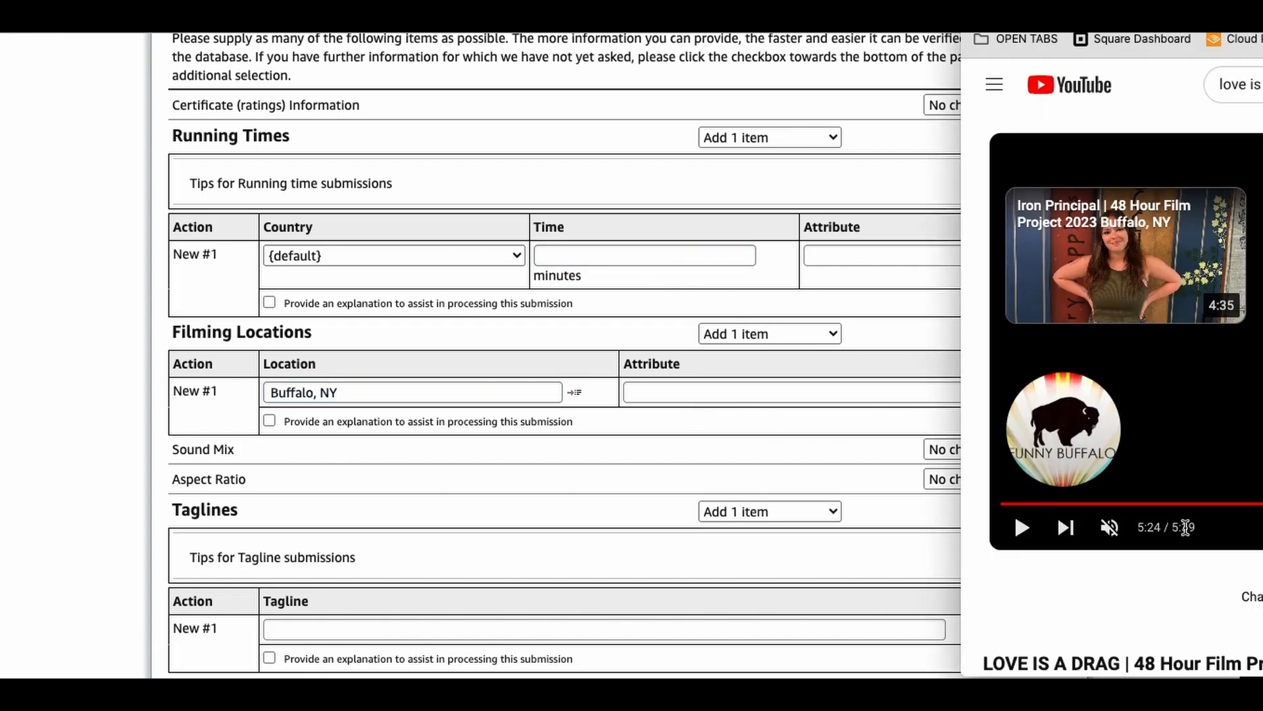
click(634, 257)
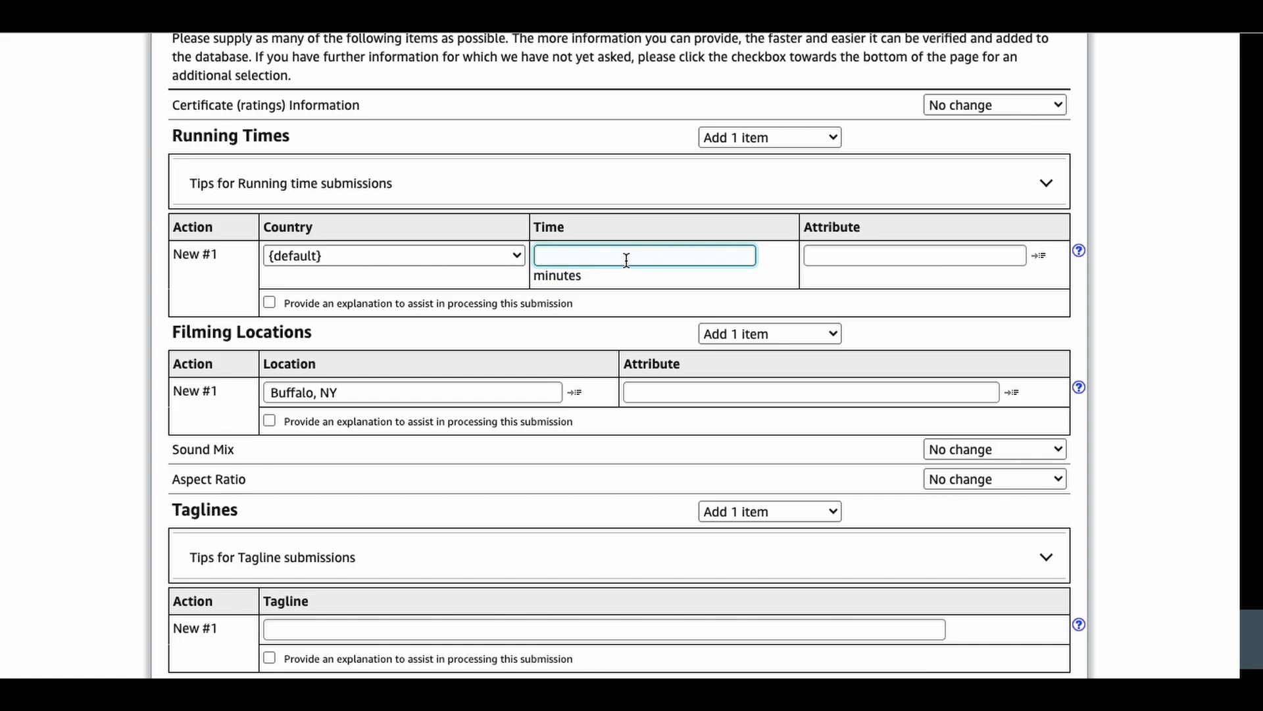
text(5)
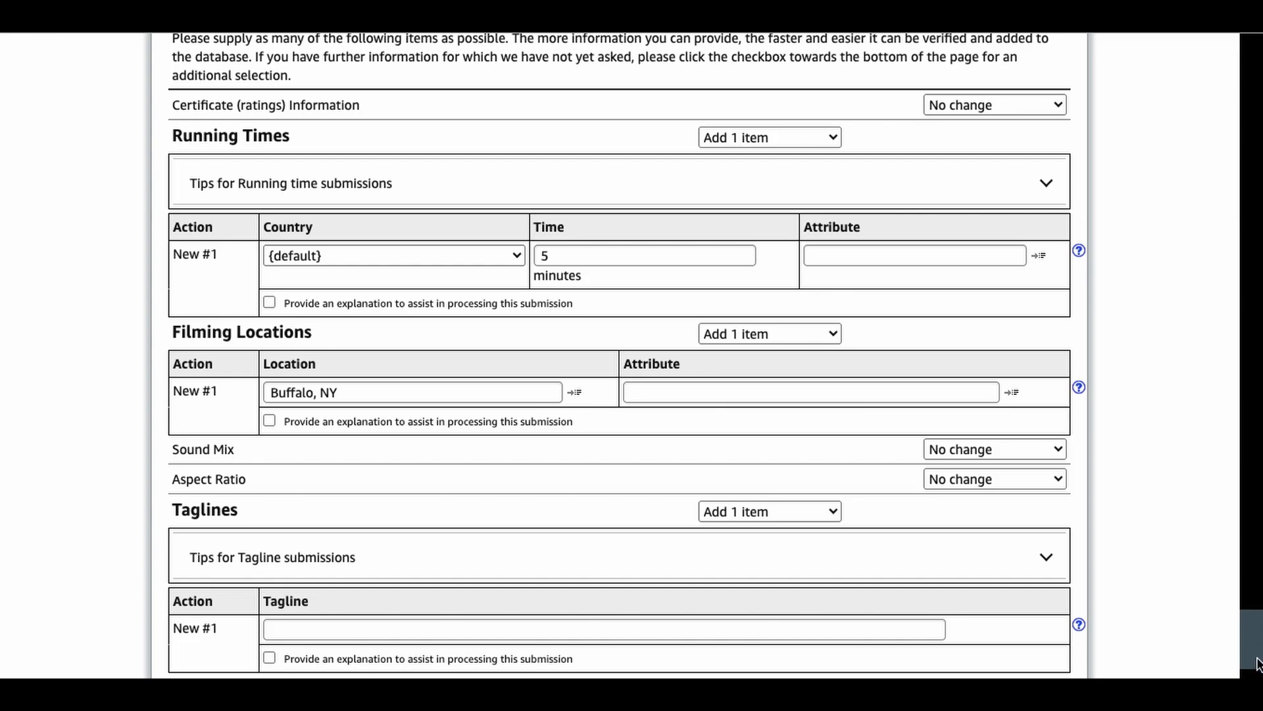
Step: Enter tagline "Lloyd will do anything for Love. He'll even become Linda." and plot outline "To get a father's blessing to marry his girlfriend, Lloyd must become Linda."
scroll(1257, 664, down, 3)
scroll(1257, 671, down, 2)
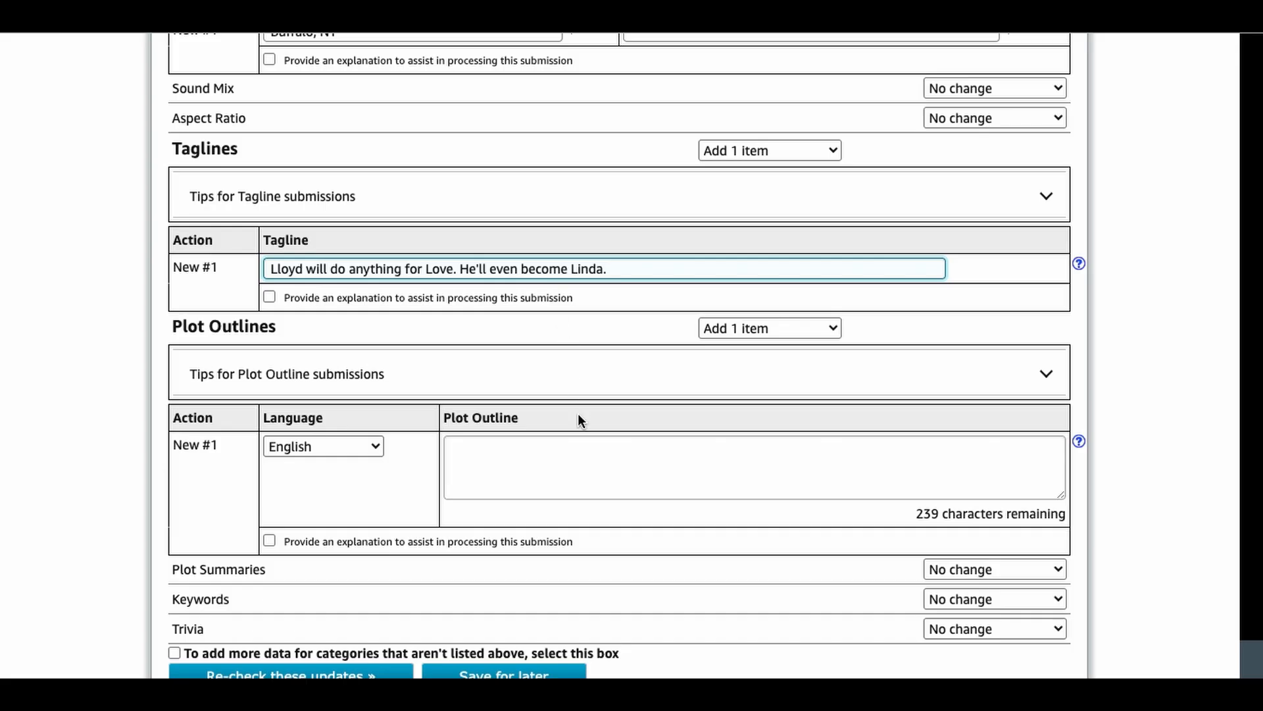
click(654, 482)
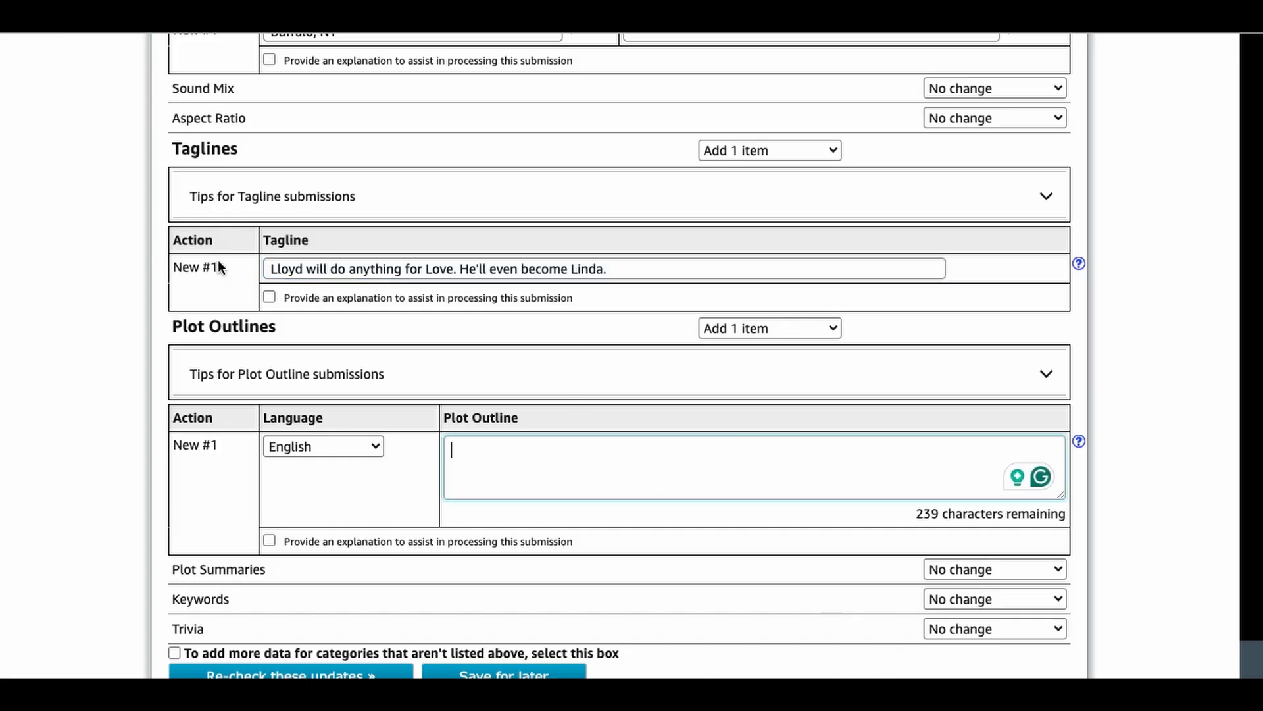
text(To get a father’s blessing to marry his girlfriend, Lloyd must become Linda.)
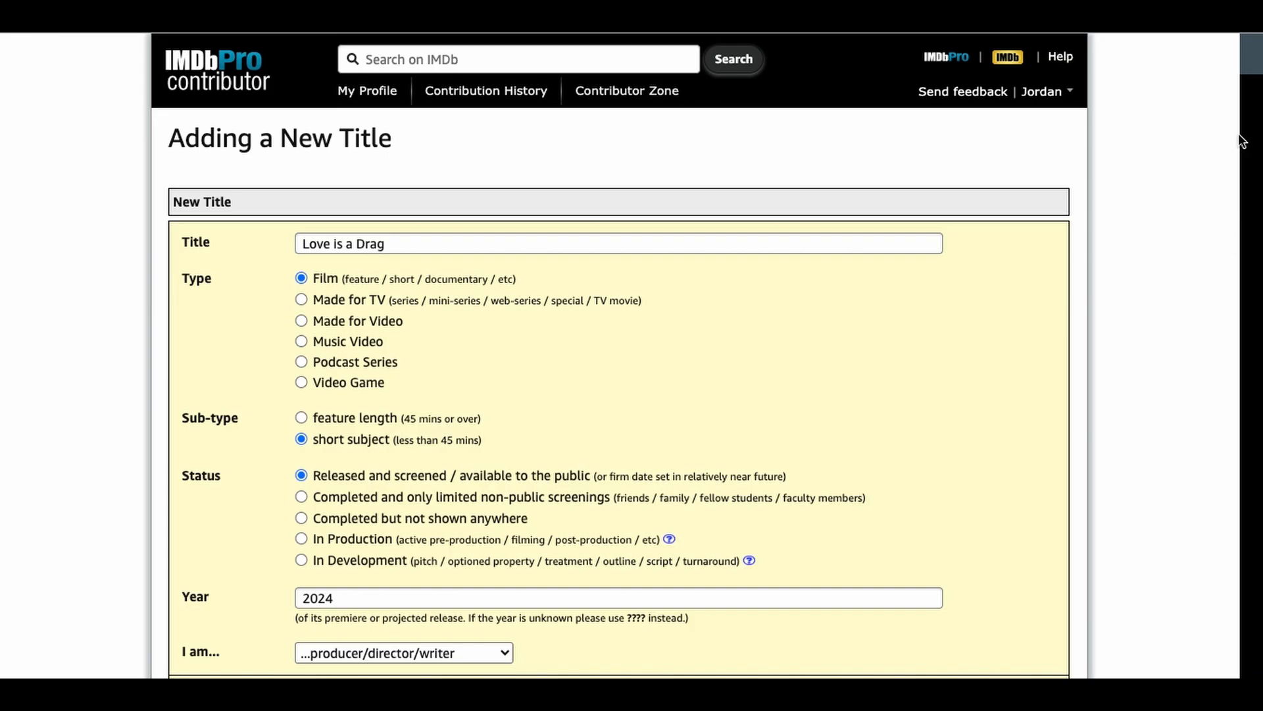
Step: Resolve the cast and writer name warnings by creating the unlisted people and confirming writer 4's first credit in the section
drag(1254, 49, 1255, 355)
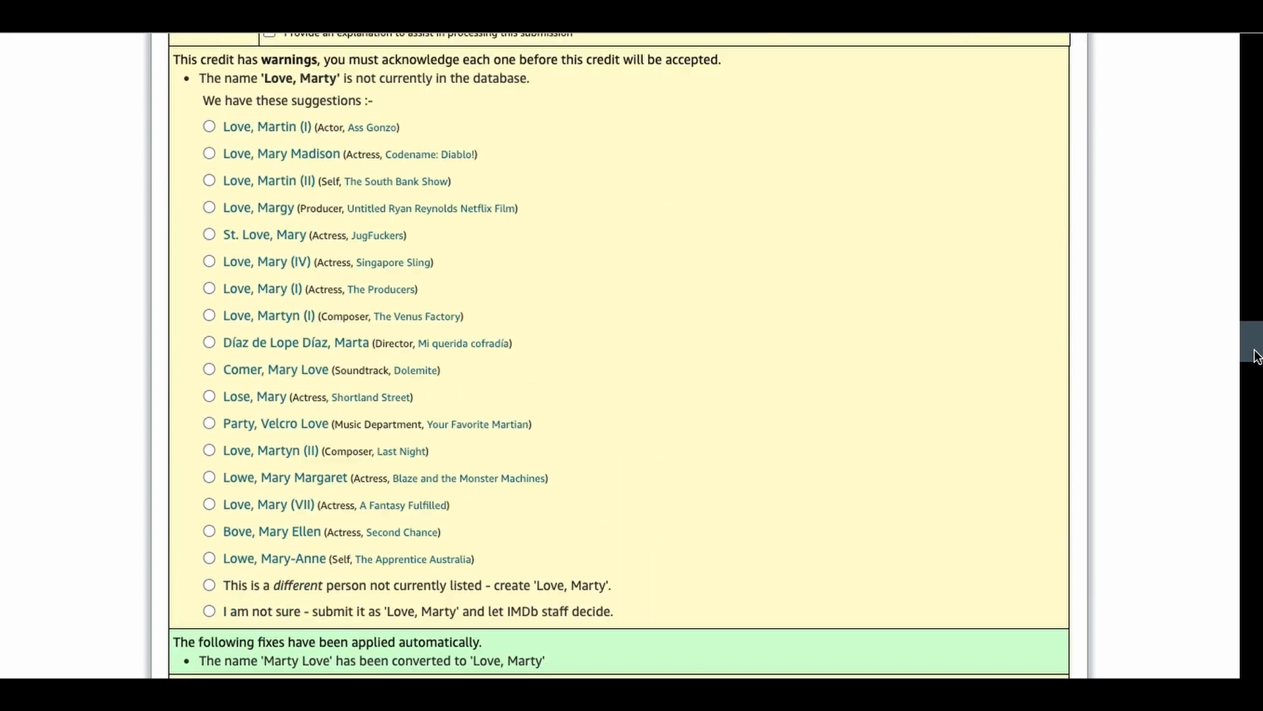
click(211, 585)
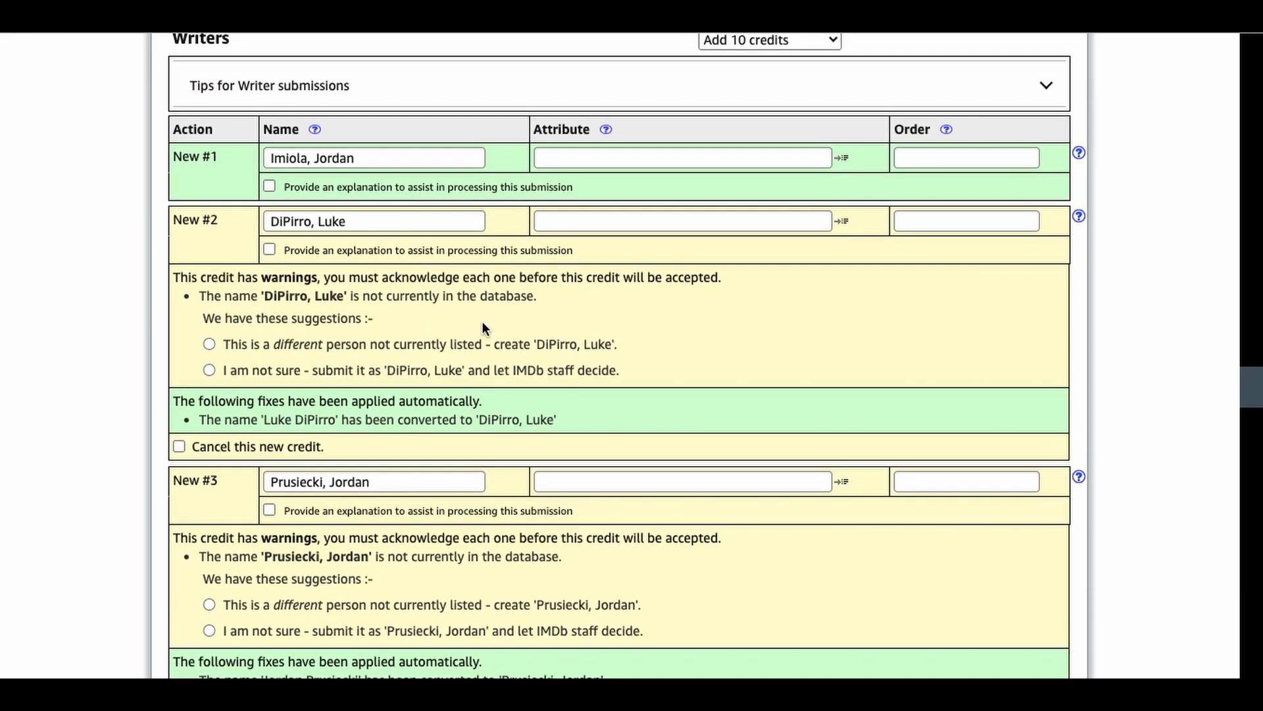
click(209, 346)
drag(1255, 396, 1256, 415)
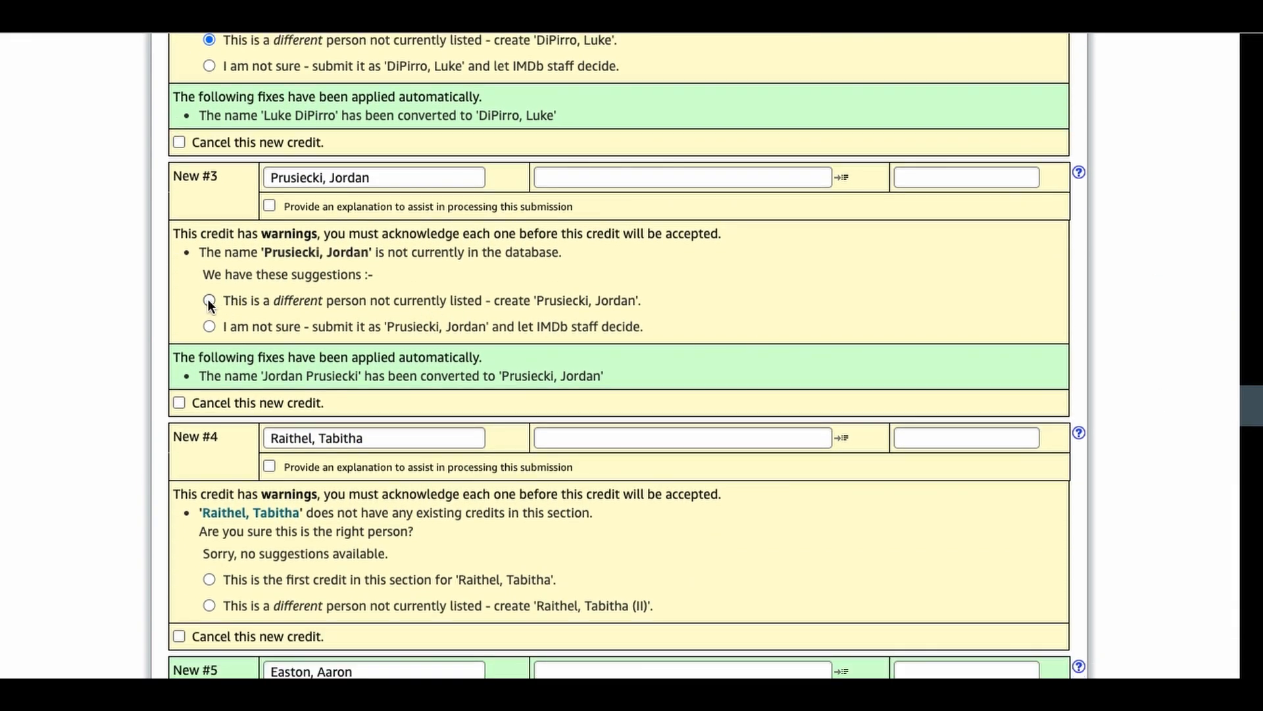
drag(1254, 421, 1254, 450)
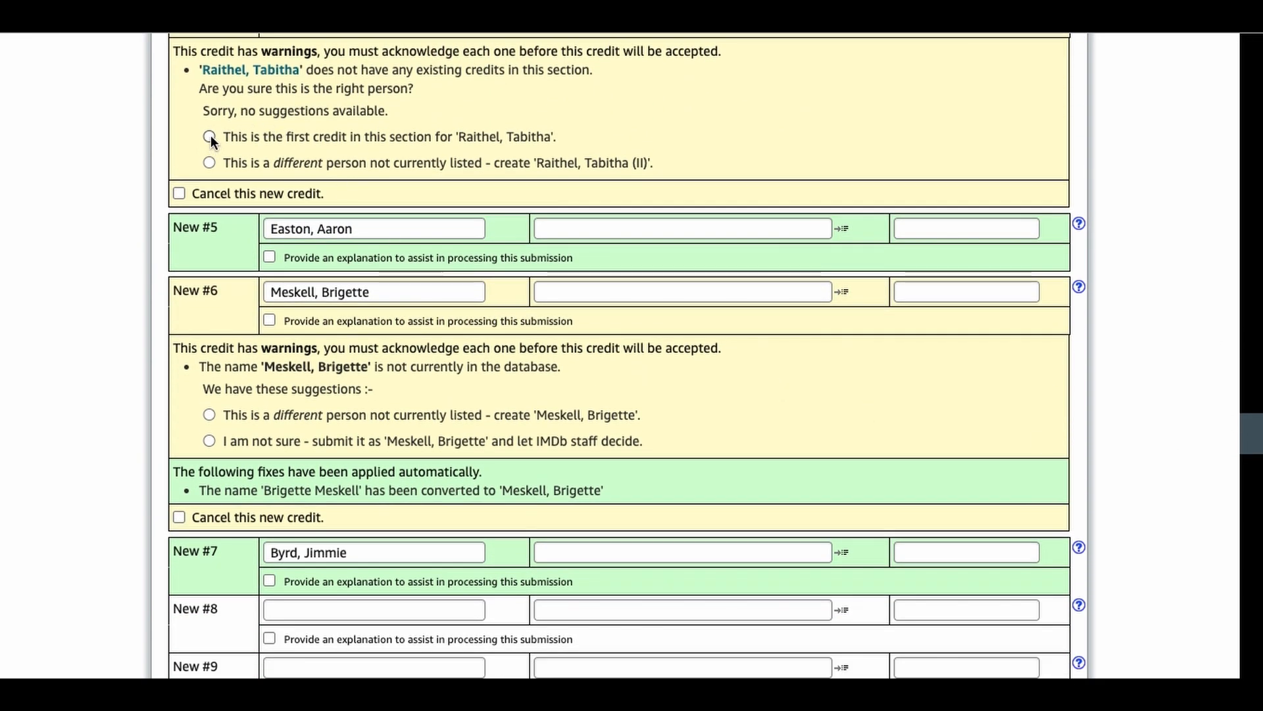
click(208, 414)
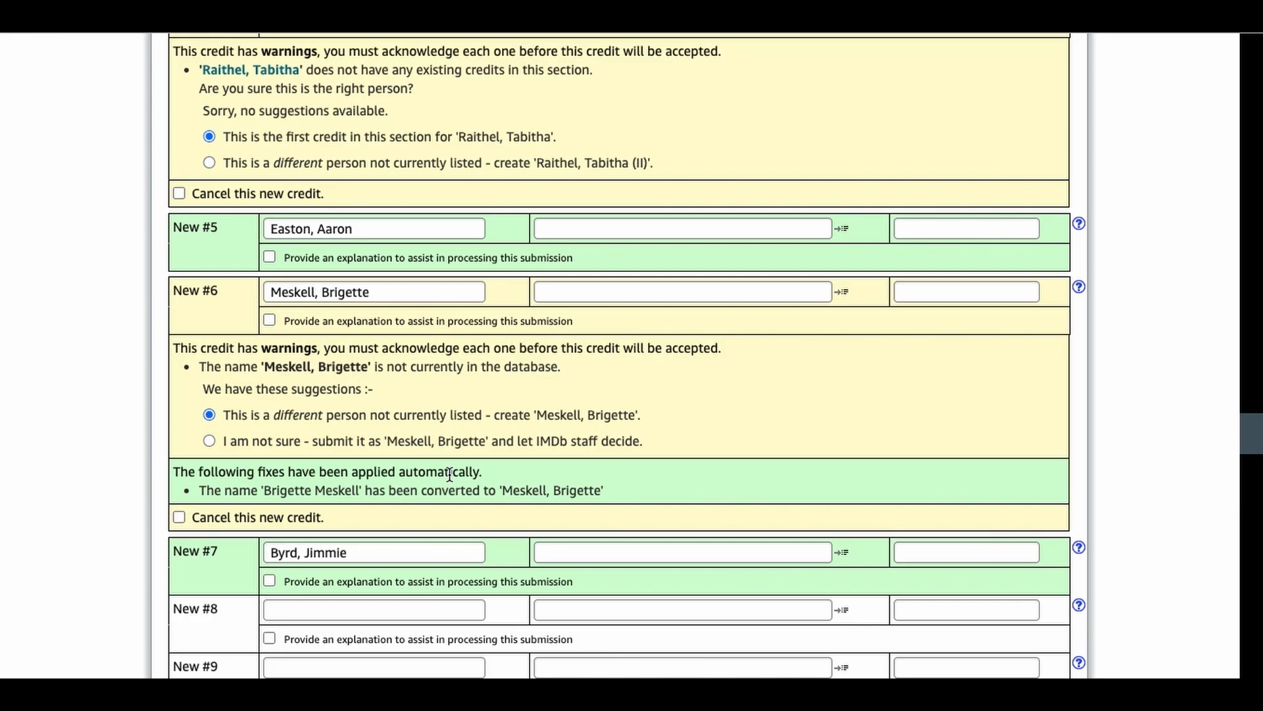
Step: Resolve the producer name warnings by creating the unlisted people and confirming first credits in the section for producers 5 and 6
drag(1251, 435, 1252, 485)
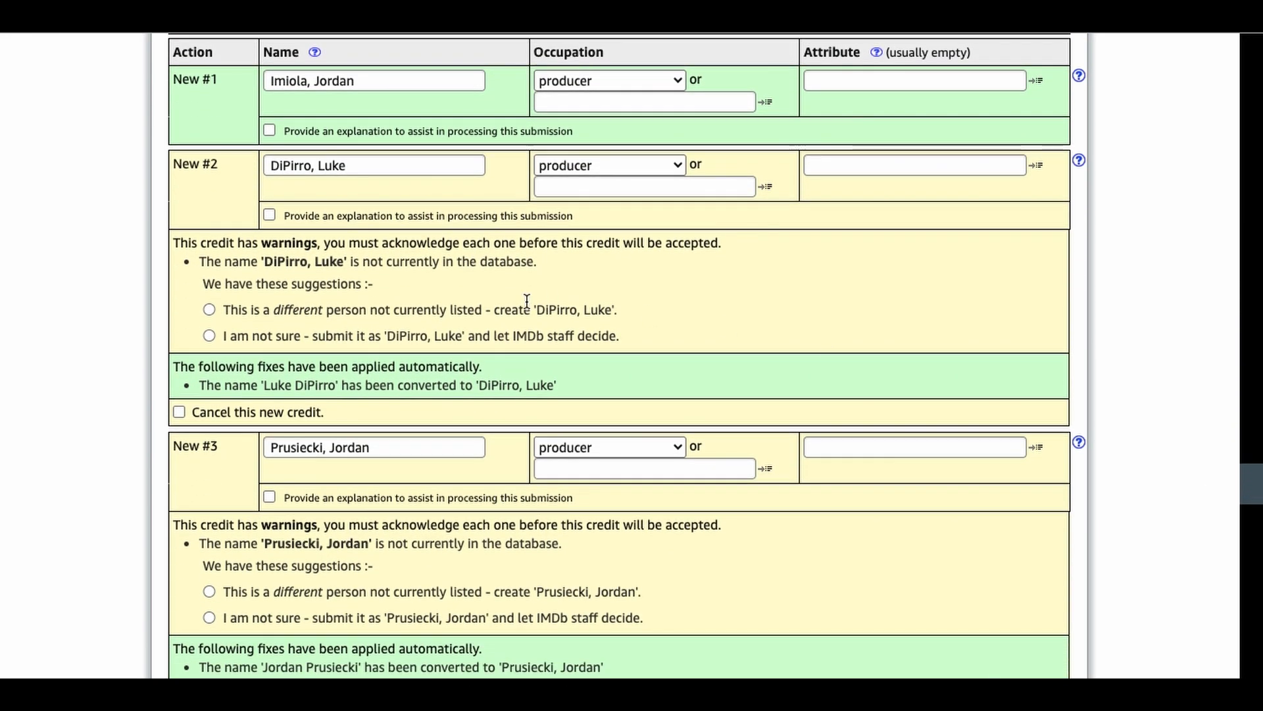
click(209, 309)
drag(1257, 494, 1256, 554)
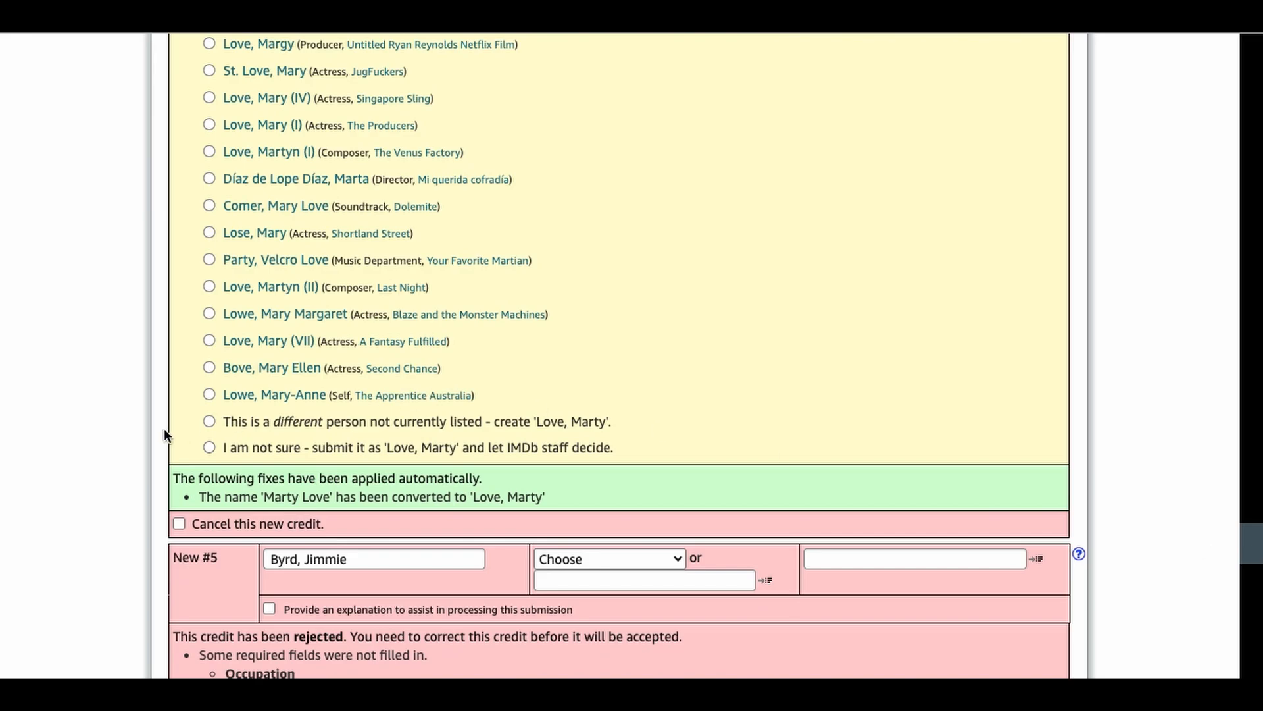
mouse_move(1255, 550)
mouse_down()
mouse_move(1255, 581)
mouse_move(1257, 570)
mouse_up()
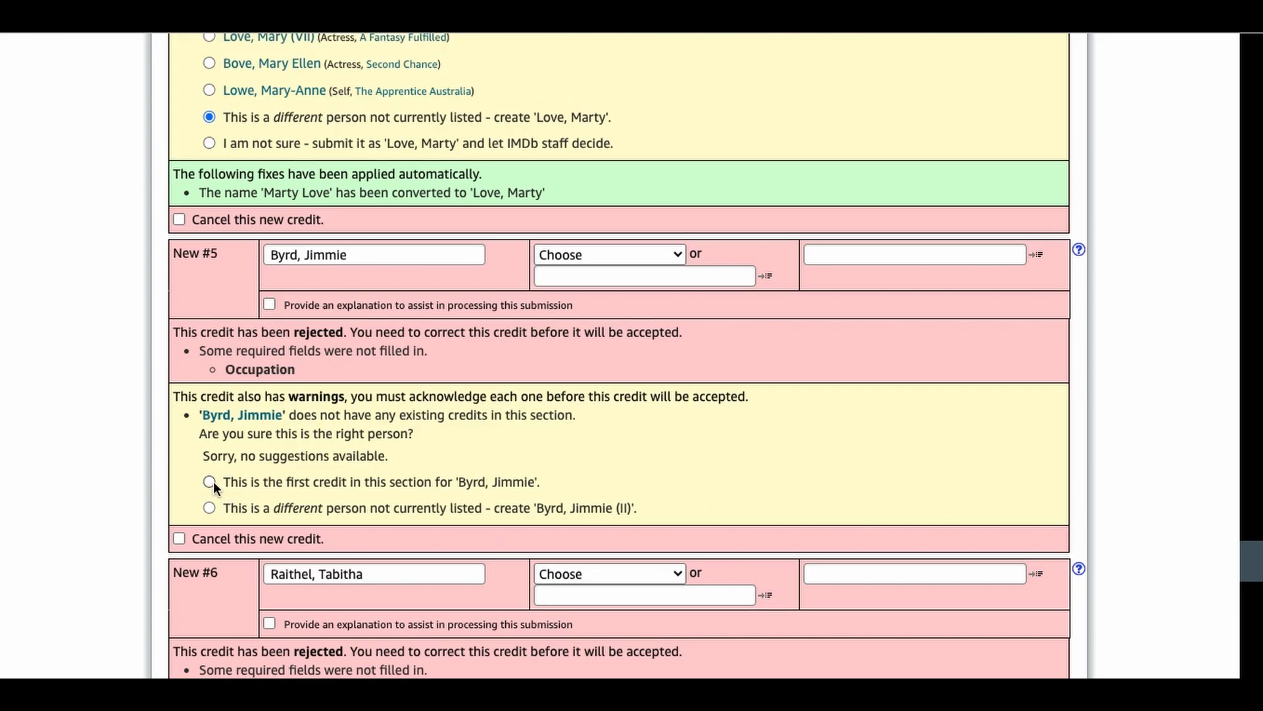
drag(1256, 563, 1255, 588)
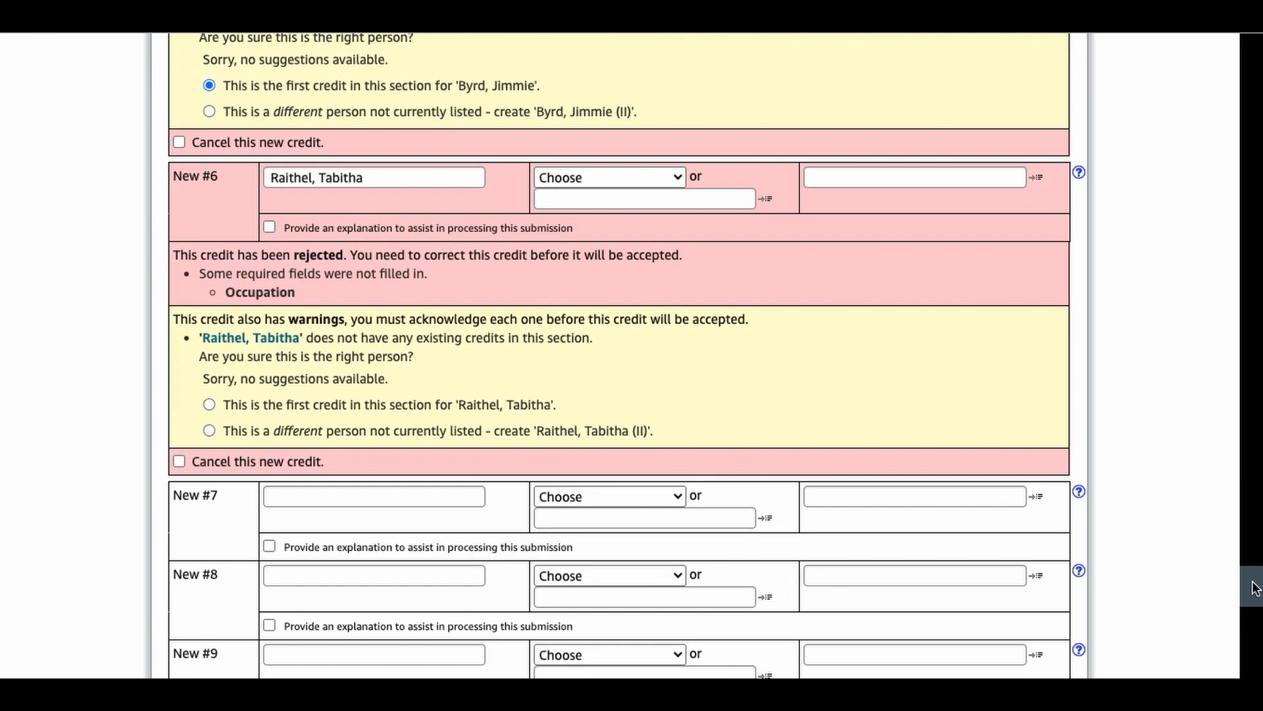
click(208, 405)
Step: Open the sixth producer's IMDb profile and review the existing credits to verify it is the right person
drag(258, 341, 862, 20)
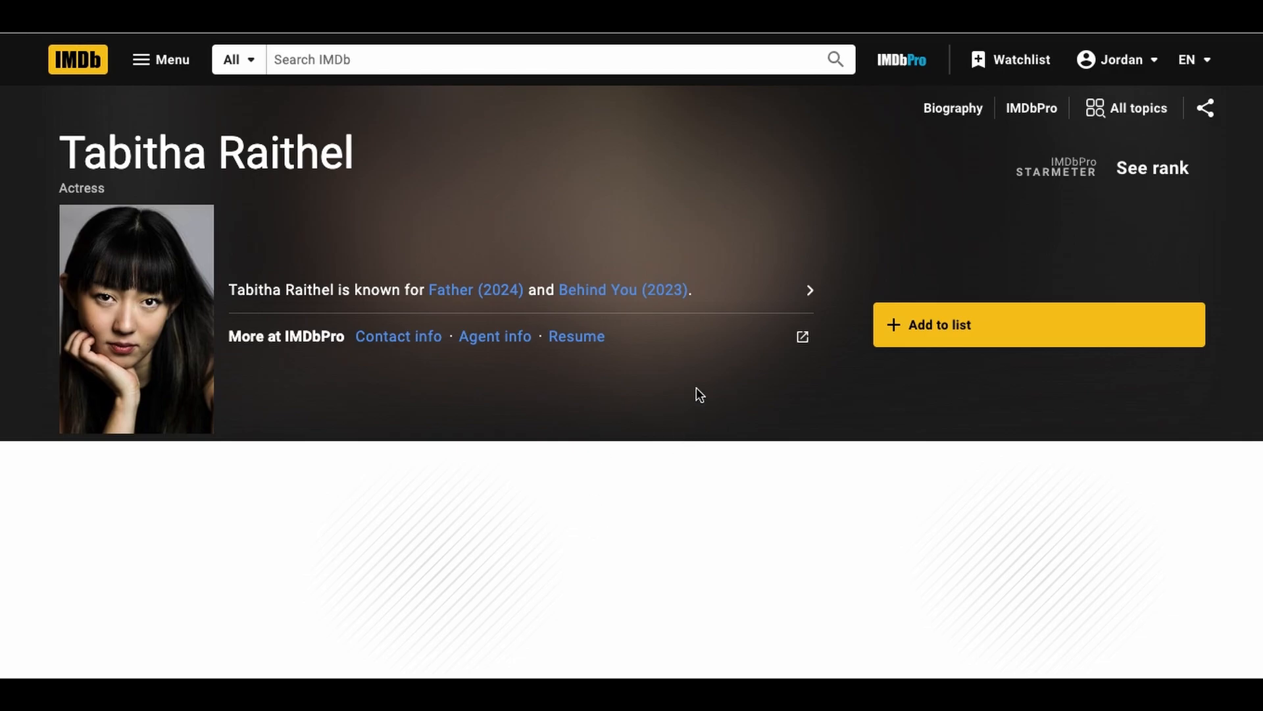
scroll(697, 390, down, 5)
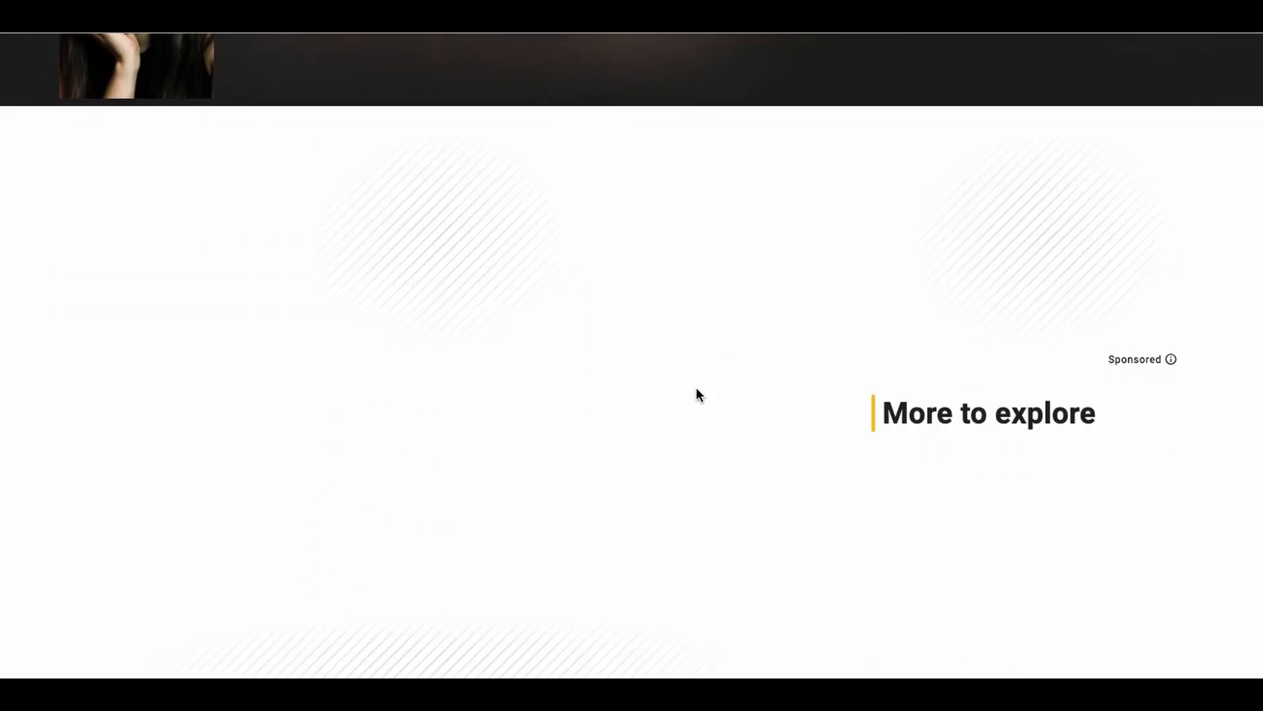
scroll(698, 395, down, 3)
scroll(699, 395, down, 1)
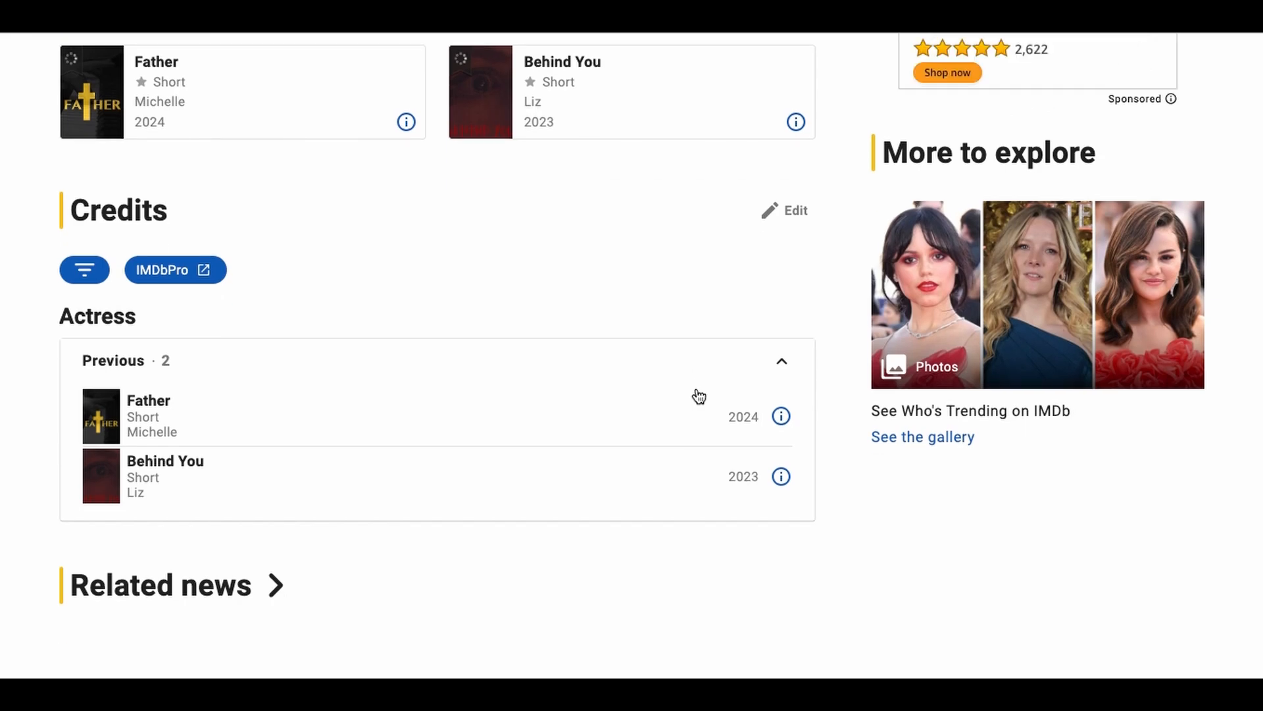
scroll(362, 434, up, 2)
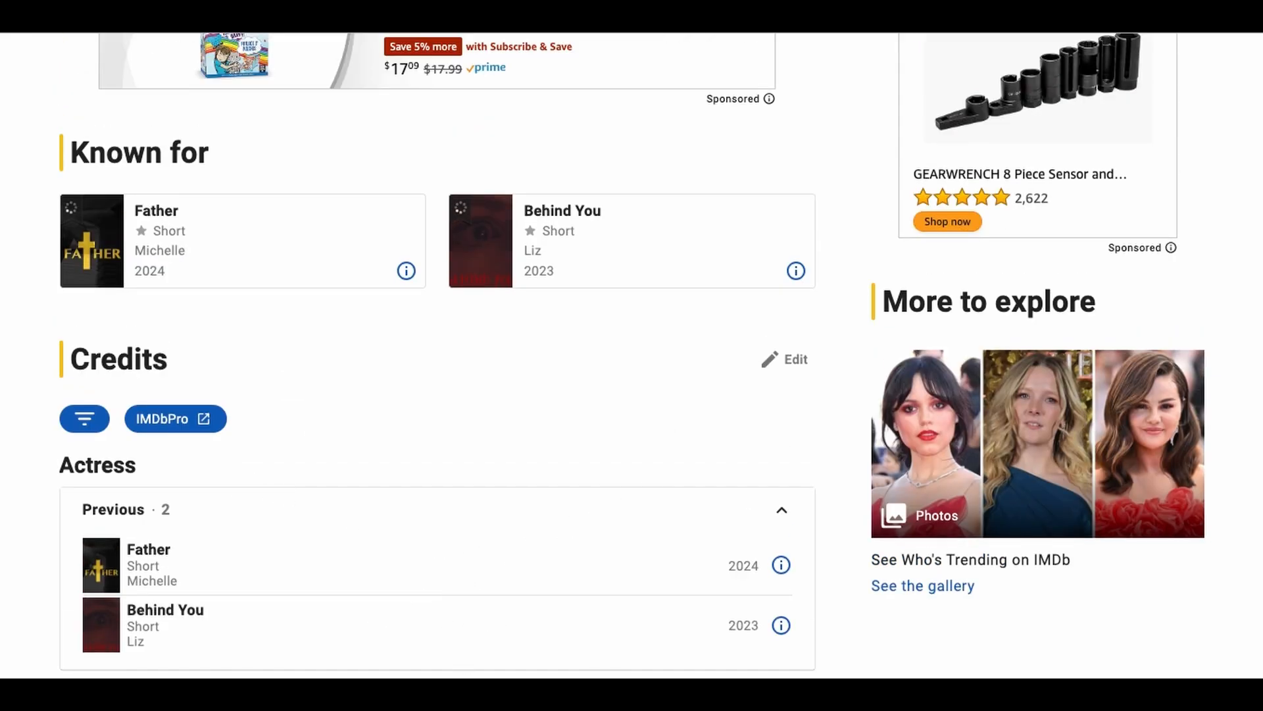
Step: Return from the producer's profile to the submission form and re-check the updates with the filming location warning acknowledged
scroll(15, 569, down, 3)
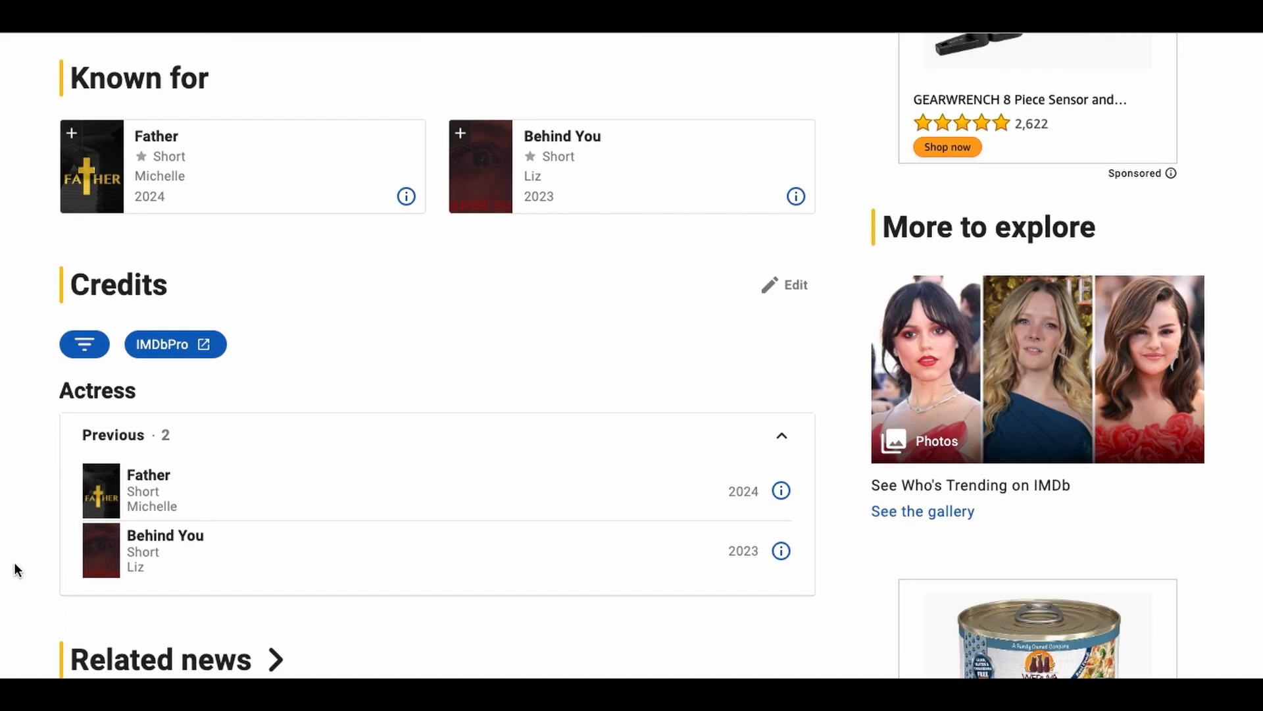
scroll(14, 562, down, 1)
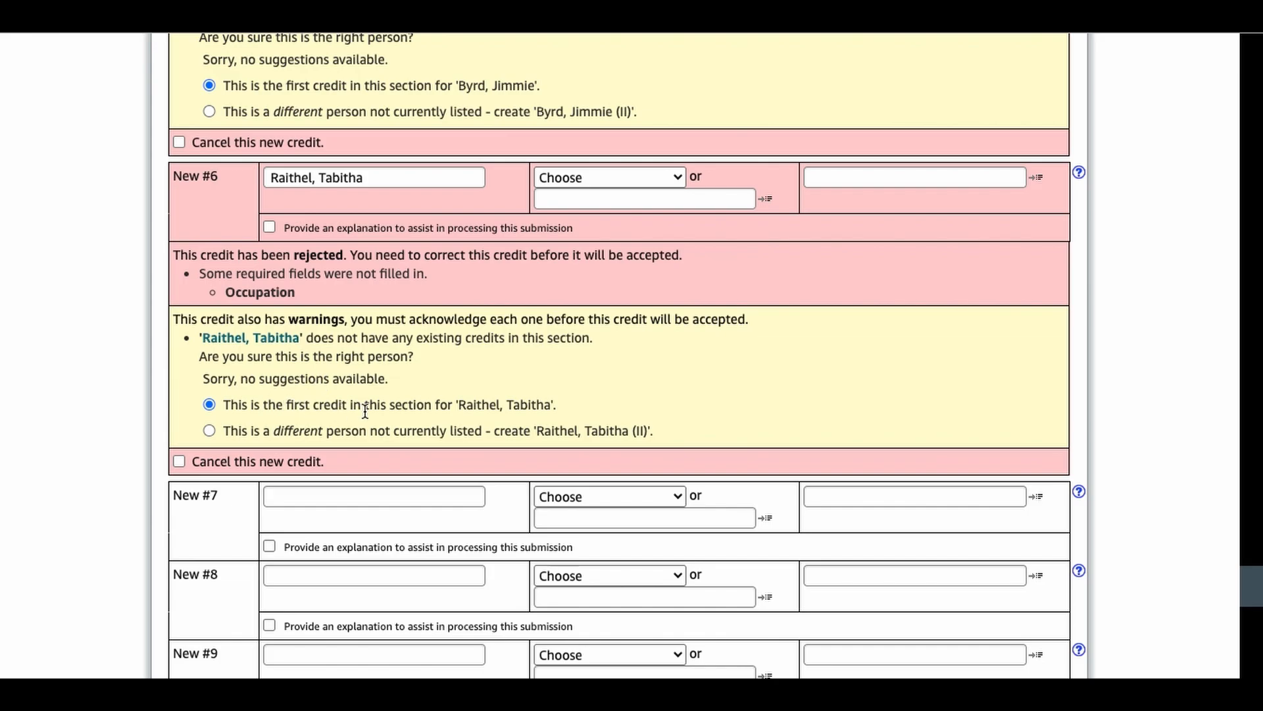
drag(1253, 600, 1256, 672)
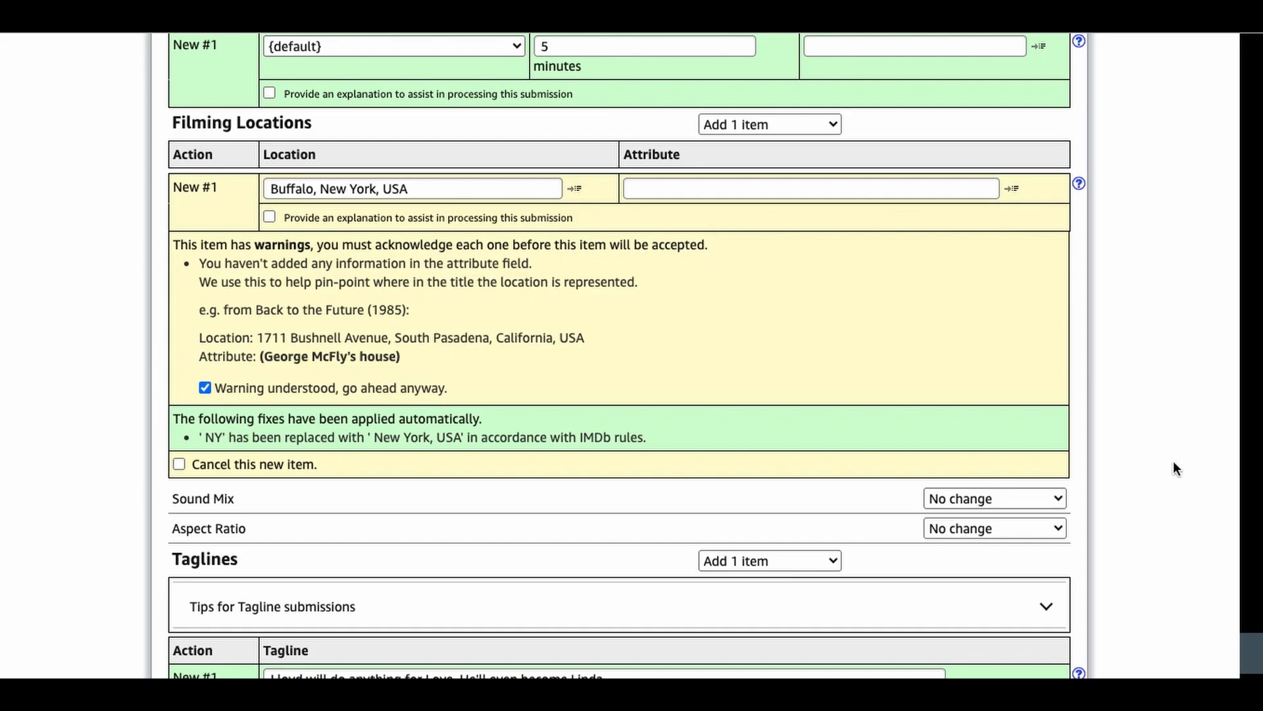
scroll(761, 478, down, 2)
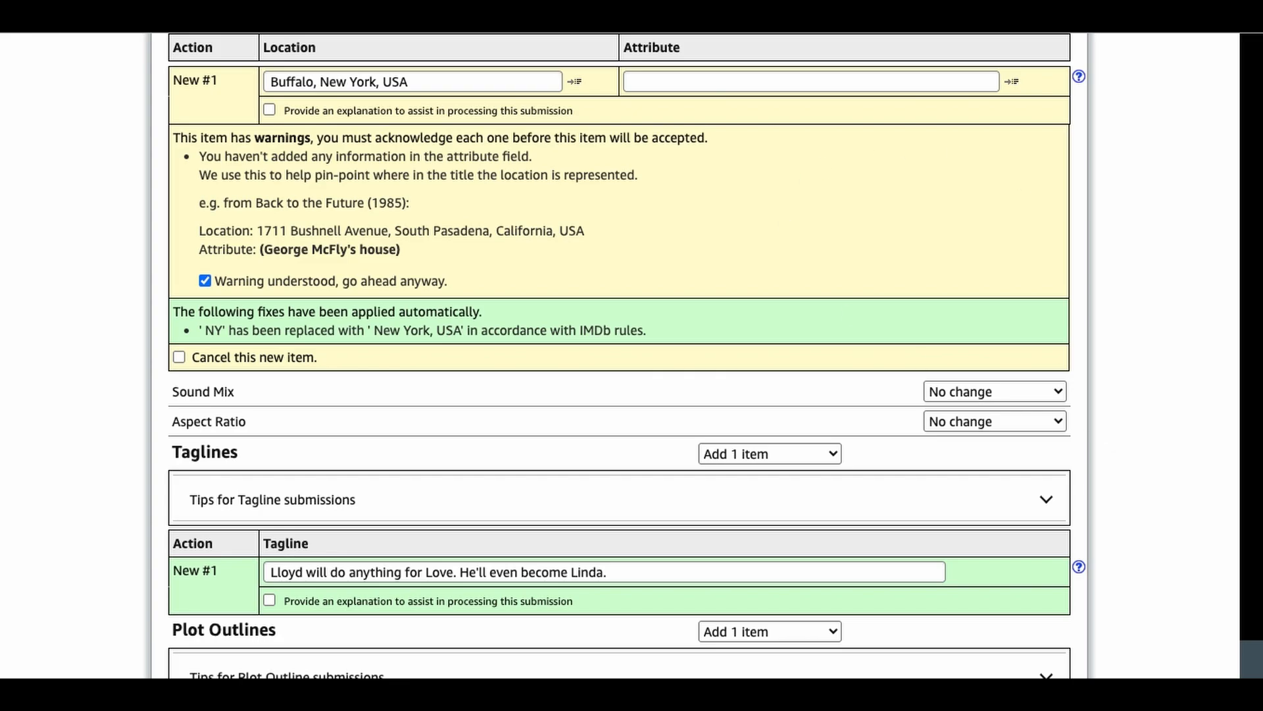
scroll(1260, 656, down, 7)
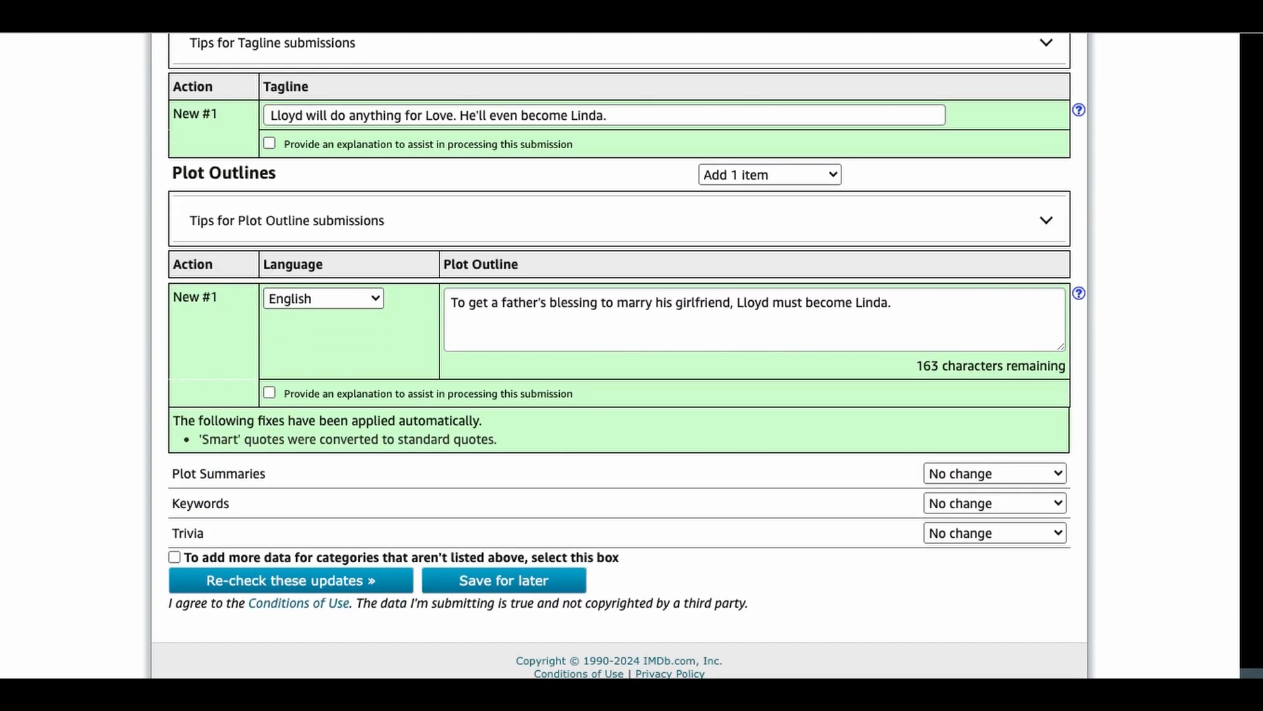
click(350, 580)
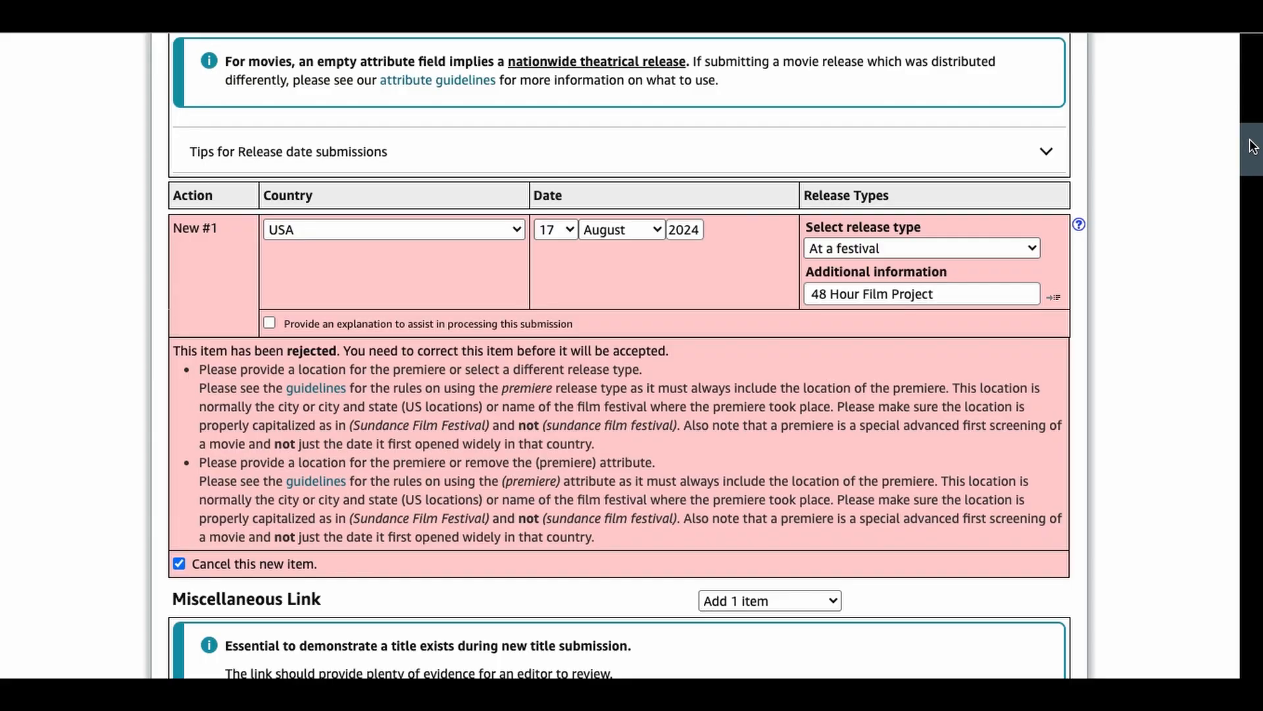
Step: Set the occupation of producers 4, 5 and 6 to producer and re-check the updates with the rejected release date cancelled
scroll(1254, 193, down, 9)
drag(1253, 192, 1257, 521)
click(609, 329)
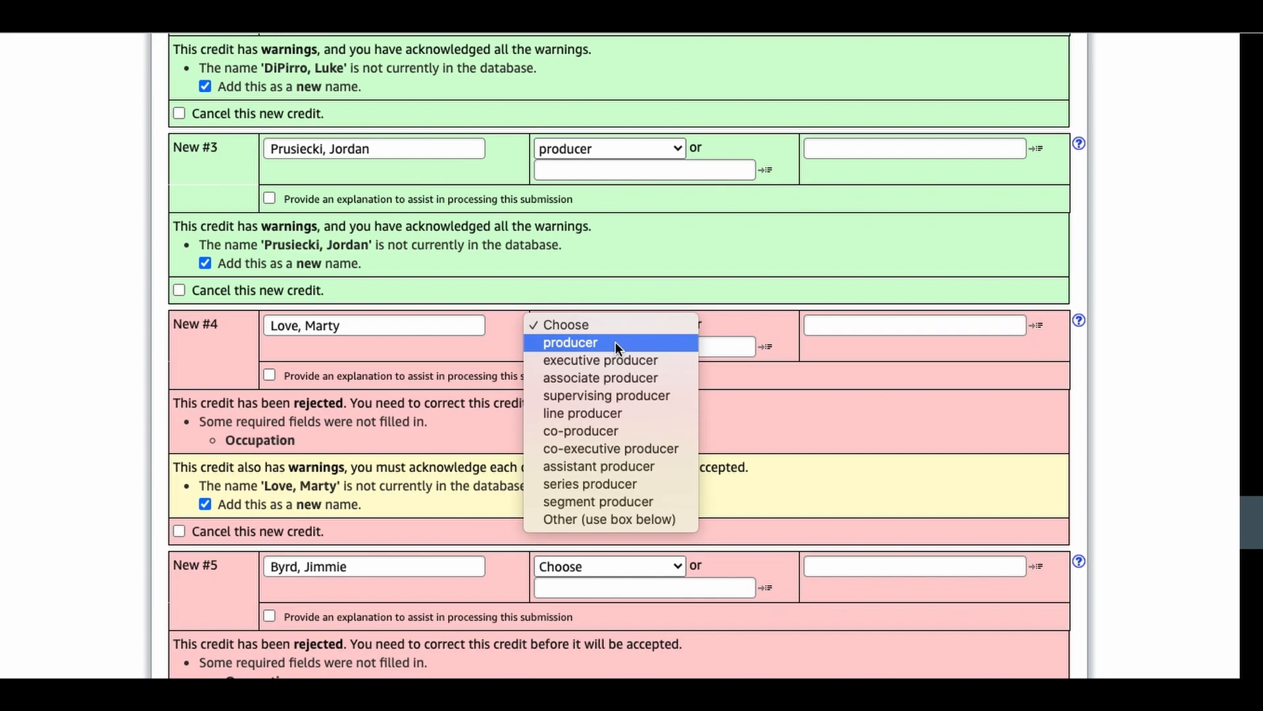
click(615, 342)
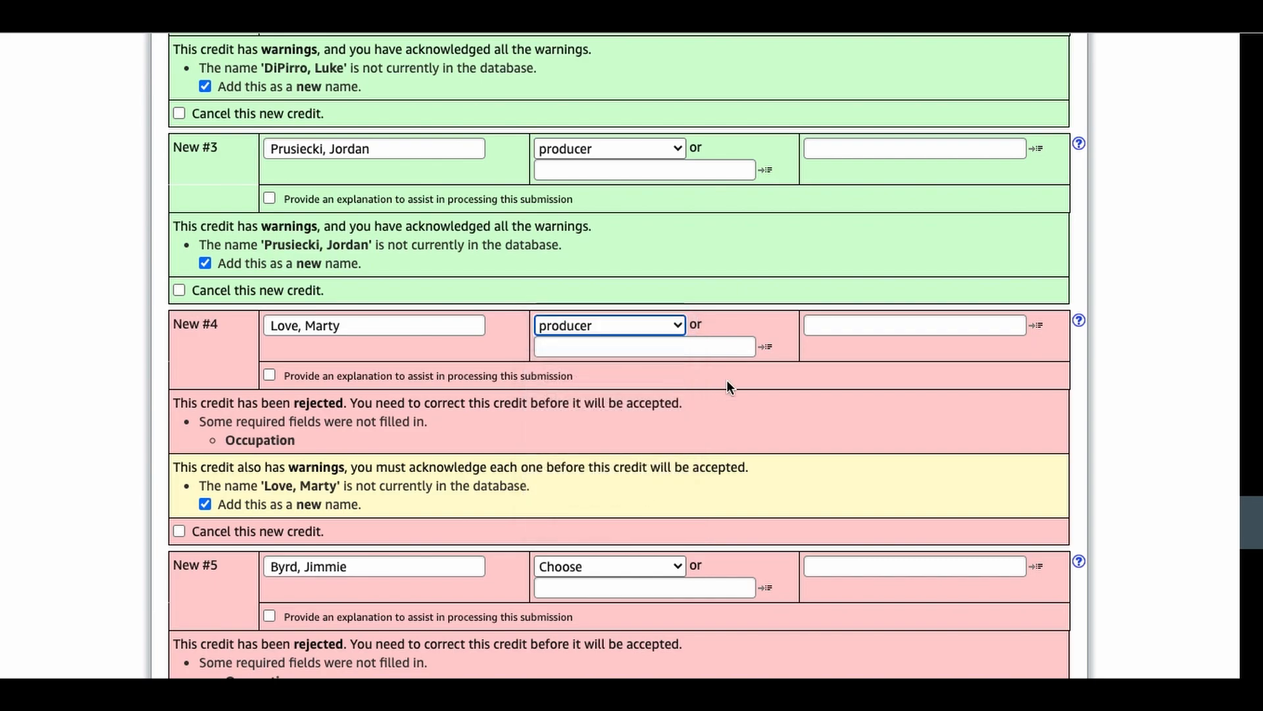
click(656, 563)
click(640, 586)
drag(1252, 526, 1250, 687)
click(650, 287)
click(651, 309)
click(291, 580)
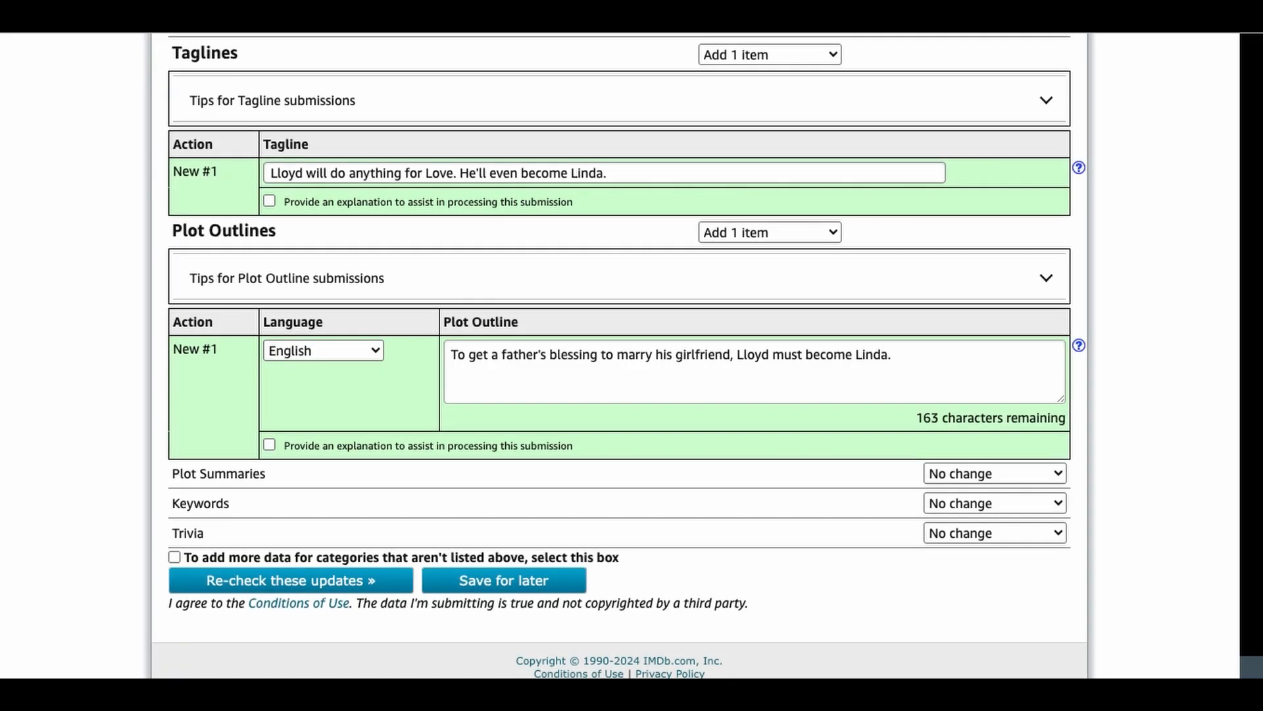
click(313, 583)
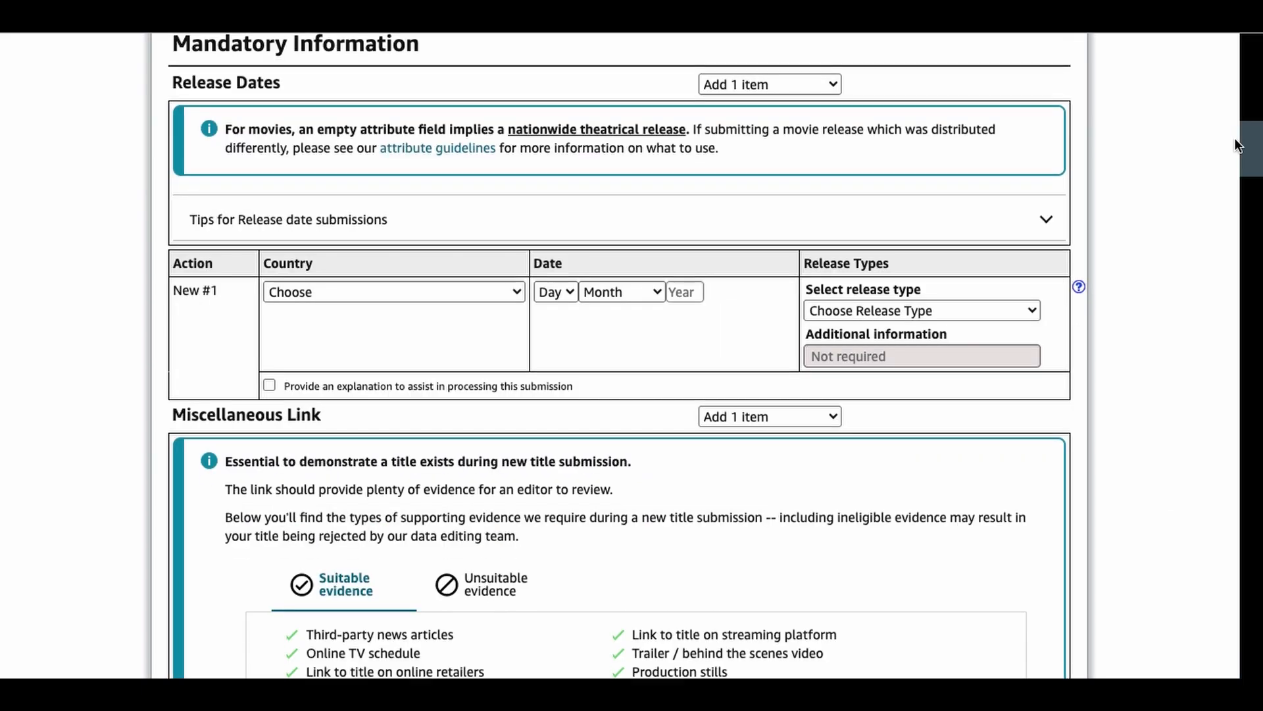
Step: Enter a new release date of 17 August 2024 for the USA
mouse_move(1234, 137)
mouse_down()
mouse_move(1231, 155)
mouse_move(1233, 140)
mouse_up()
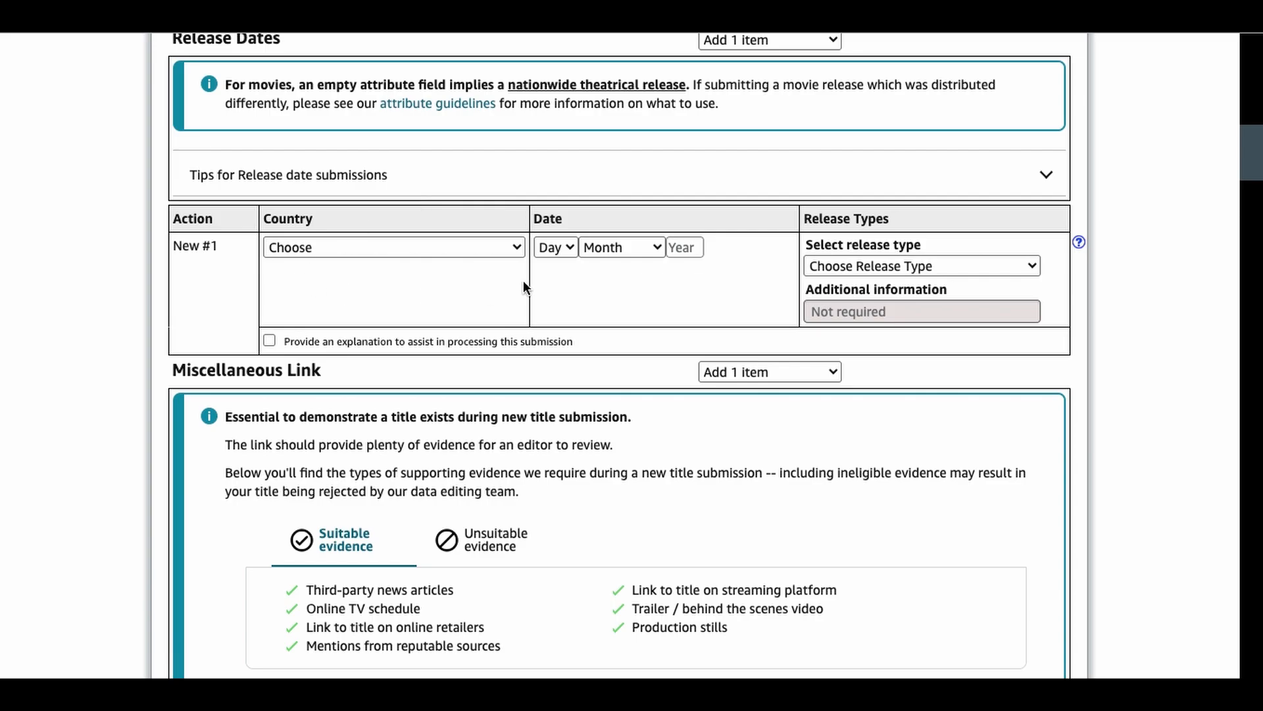
click(487, 249)
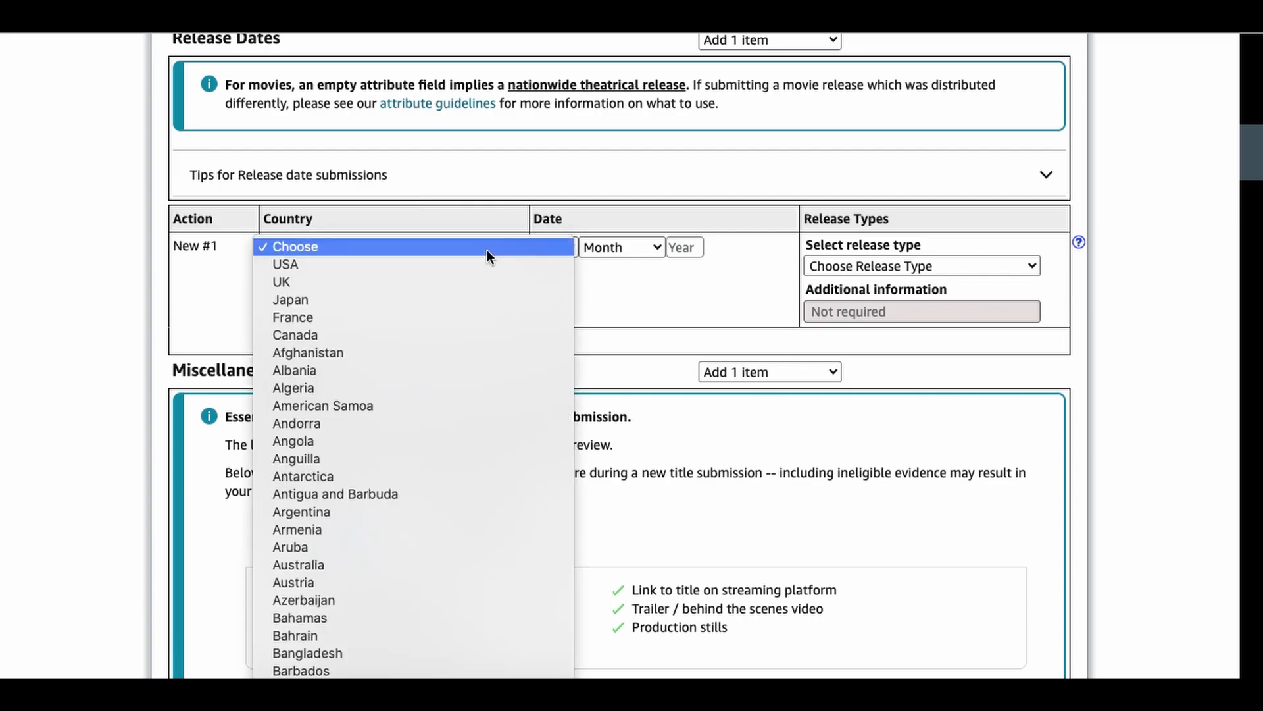
click(485, 263)
click(570, 248)
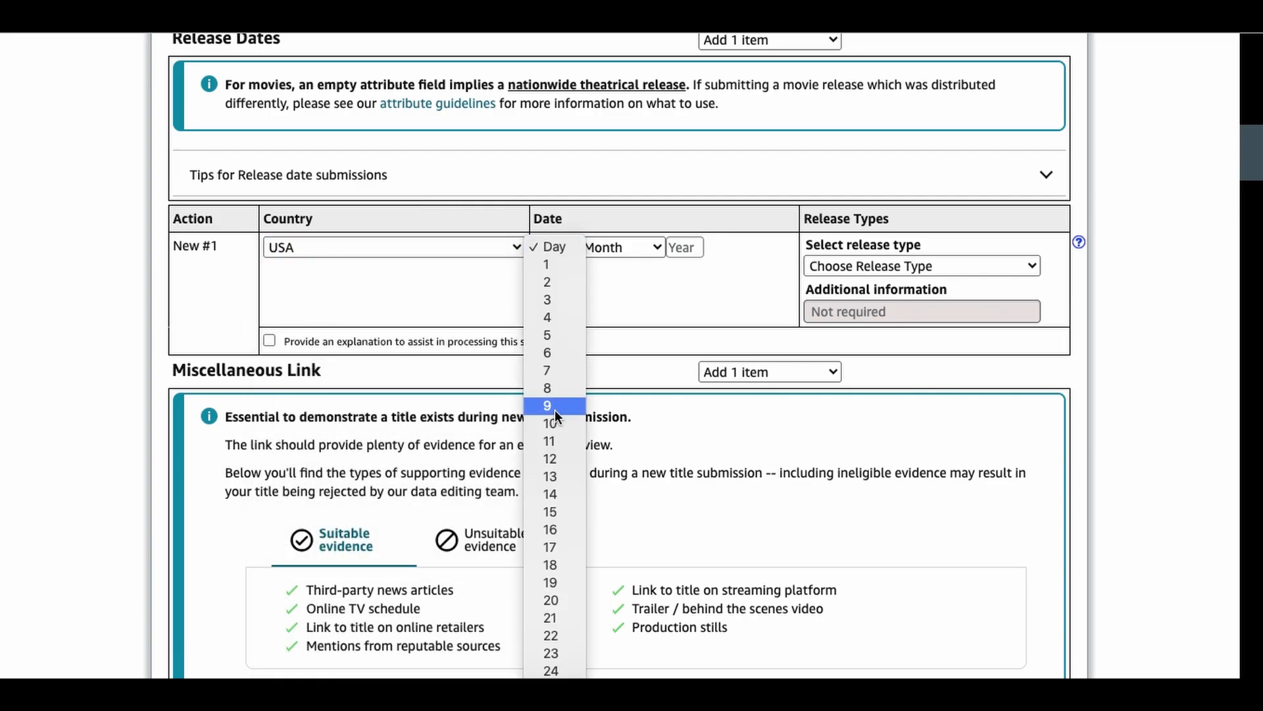
click(557, 547)
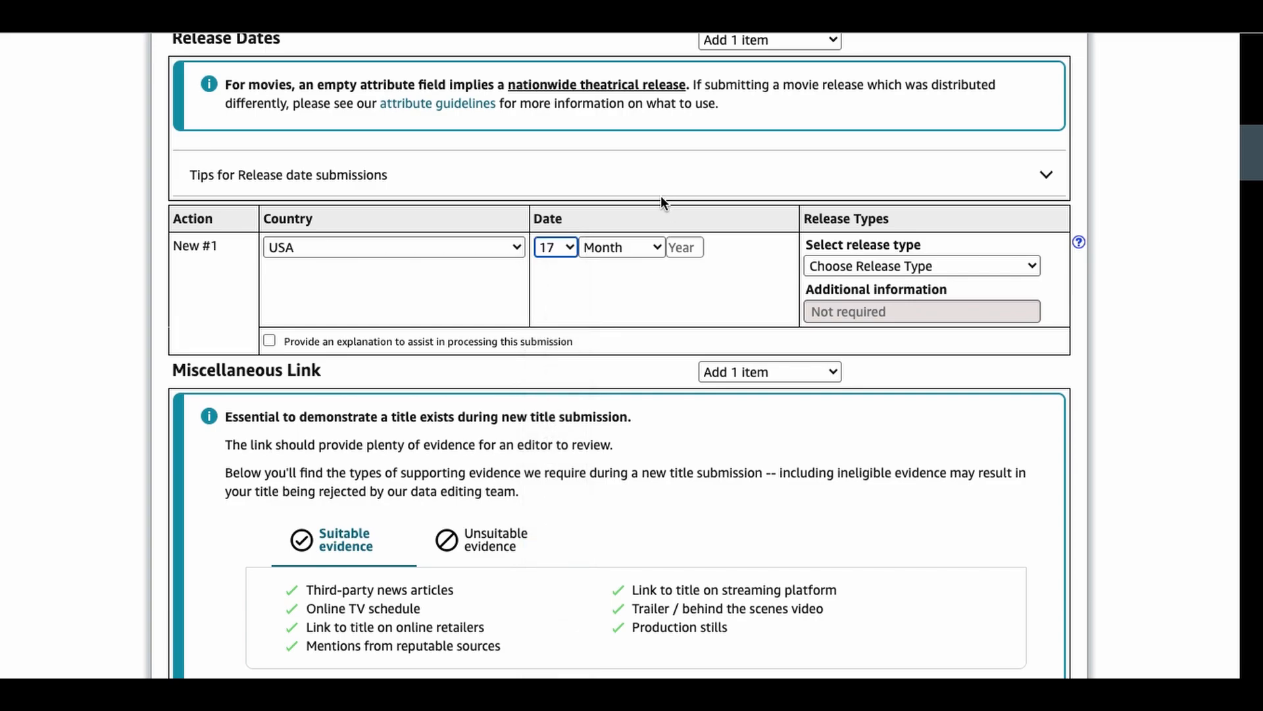
click(629, 247)
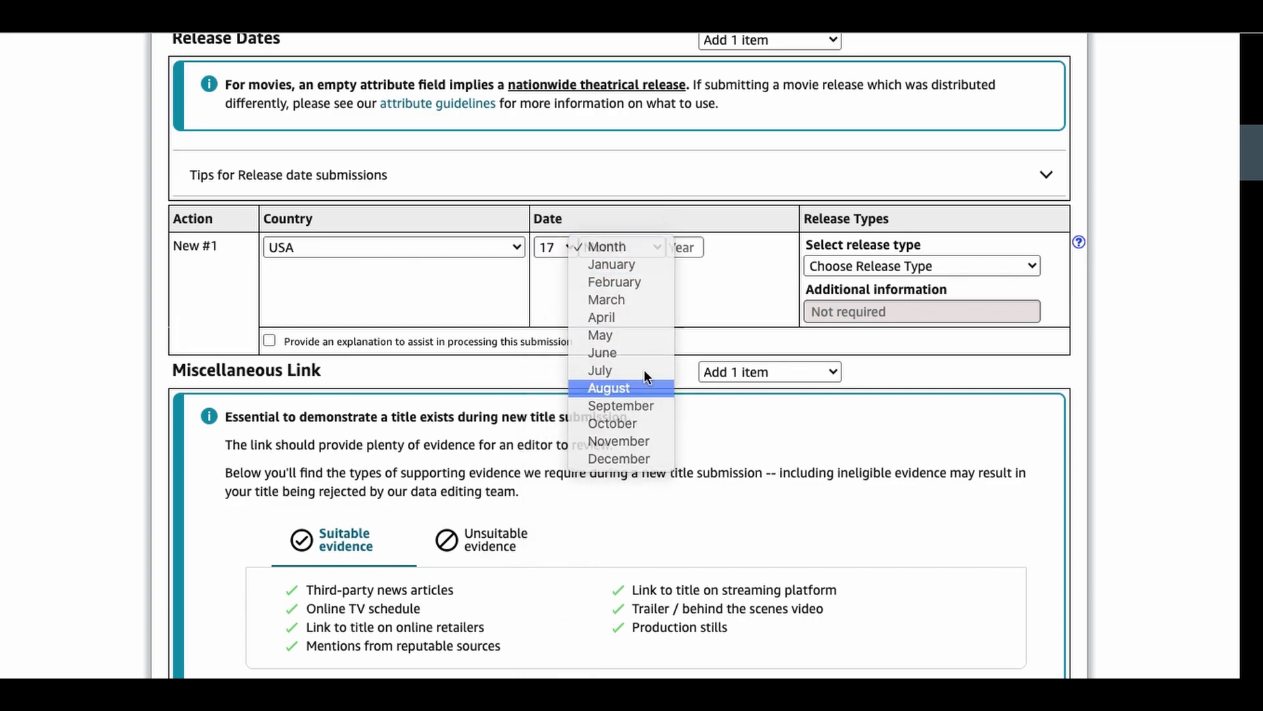
click(630, 388)
click(682, 251)
text(2024)
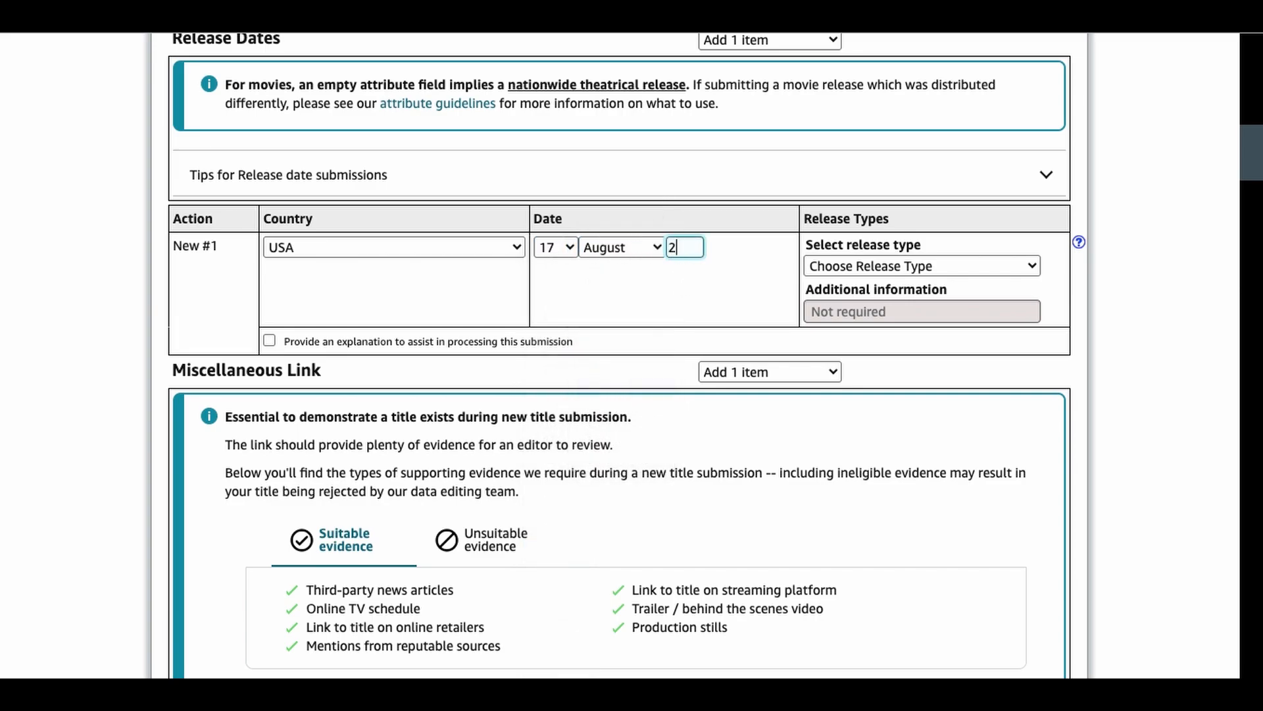
Step: Set the release type to In a limited number of cinemas and re-check the updates
click(919, 267)
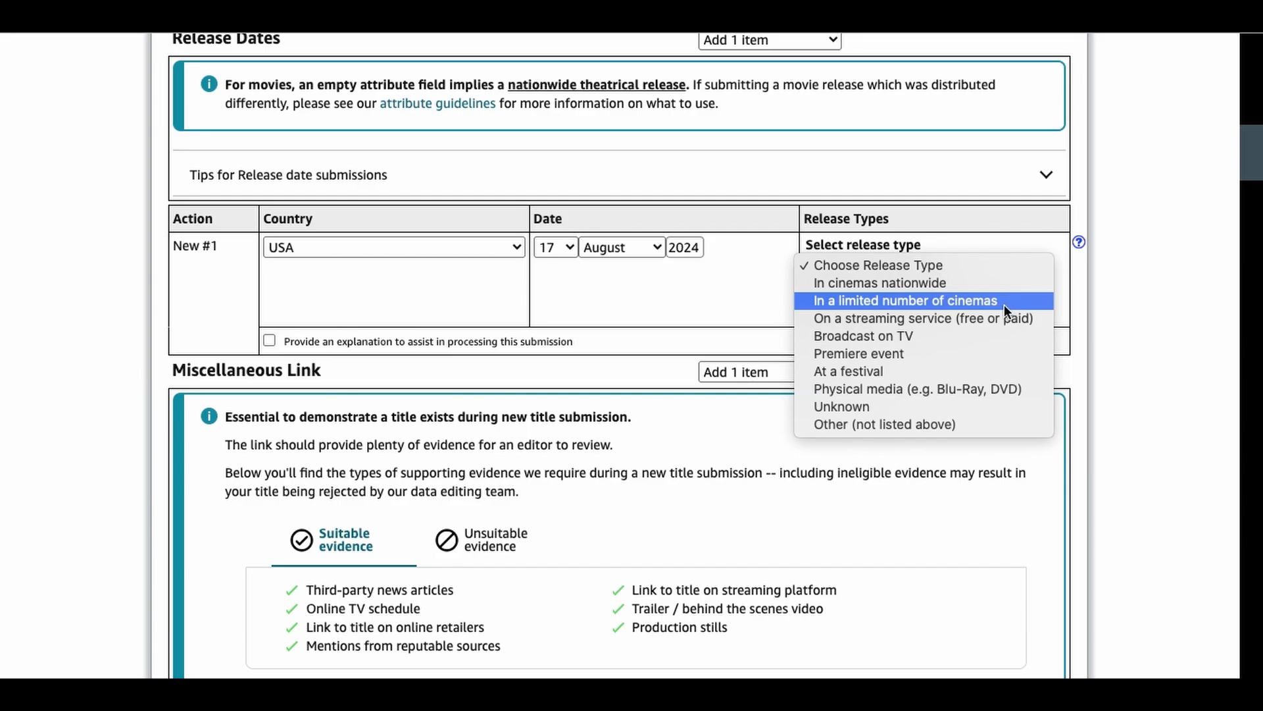
click(1004, 301)
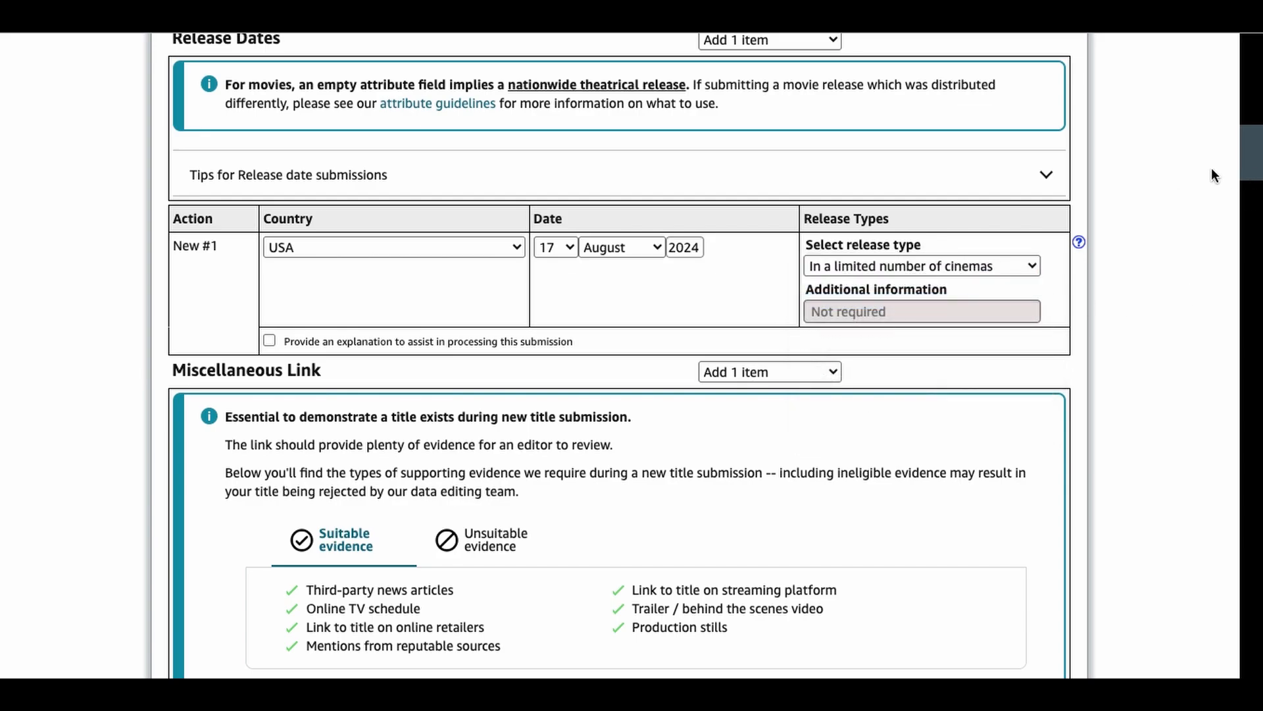
drag(1258, 152, 1258, 665)
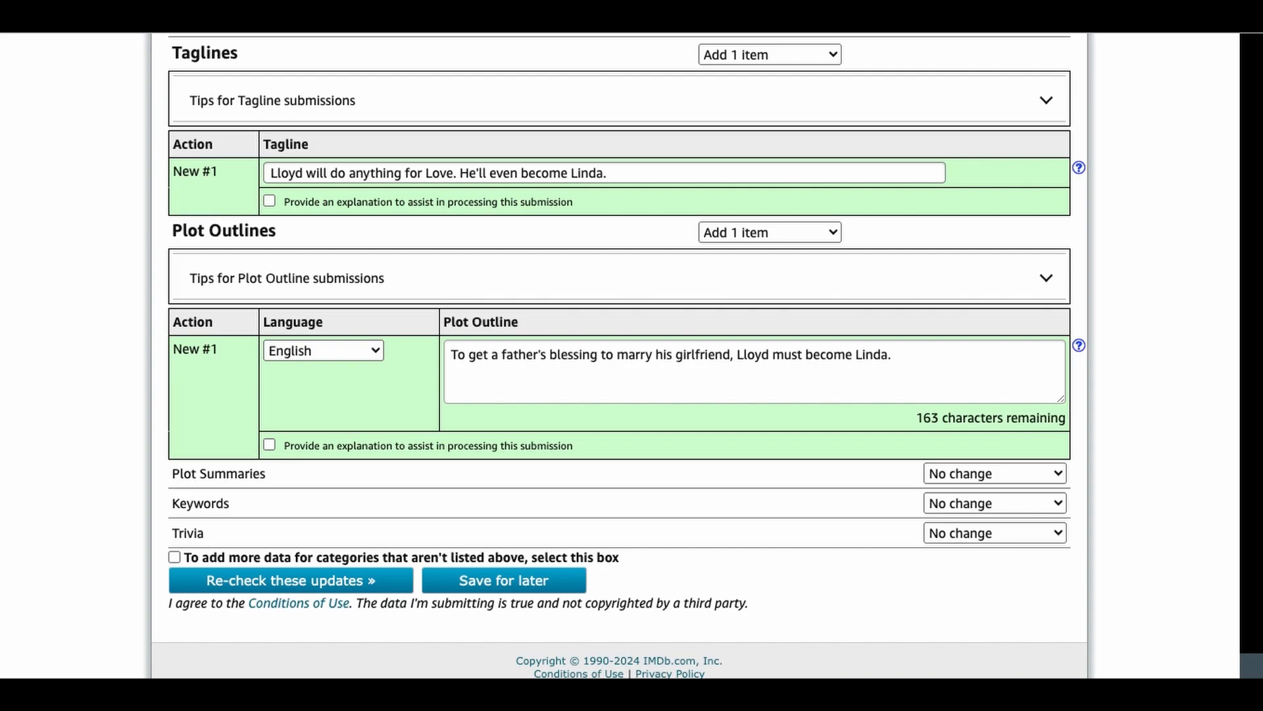
click(372, 589)
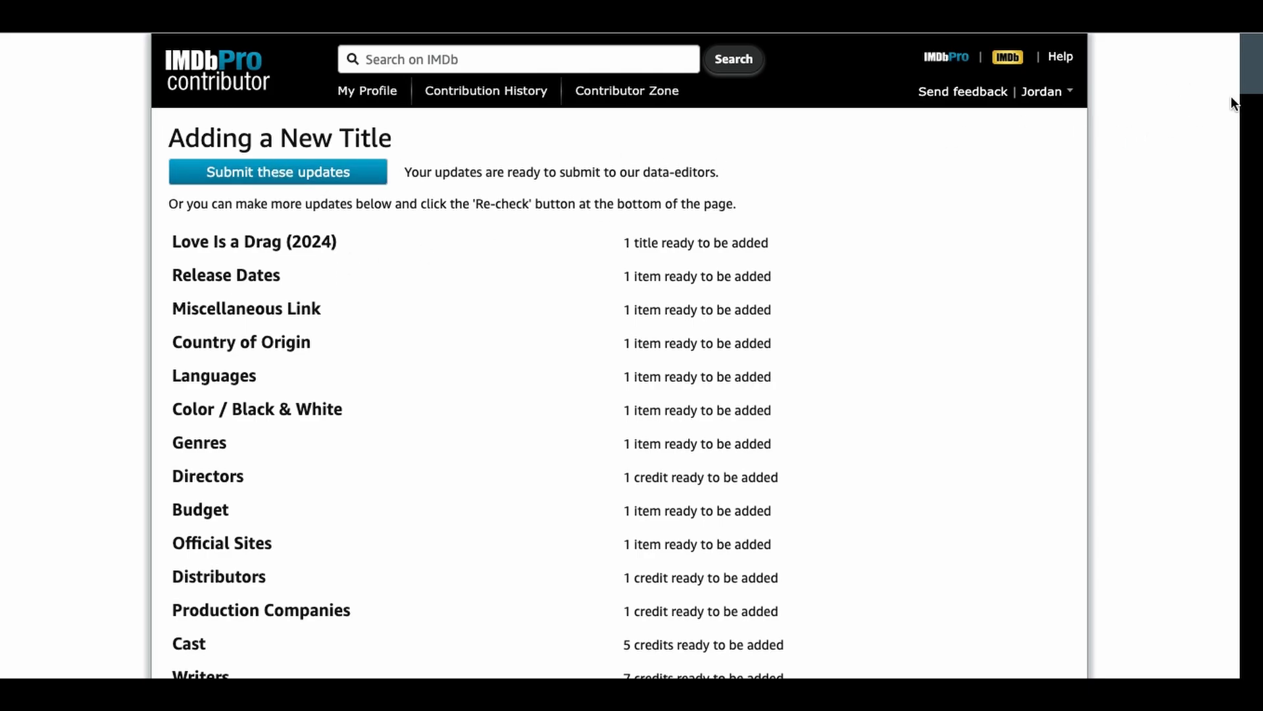
Step: Look over the completed new title form and submit the updates to the data editors
drag(1254, 78, 1257, 678)
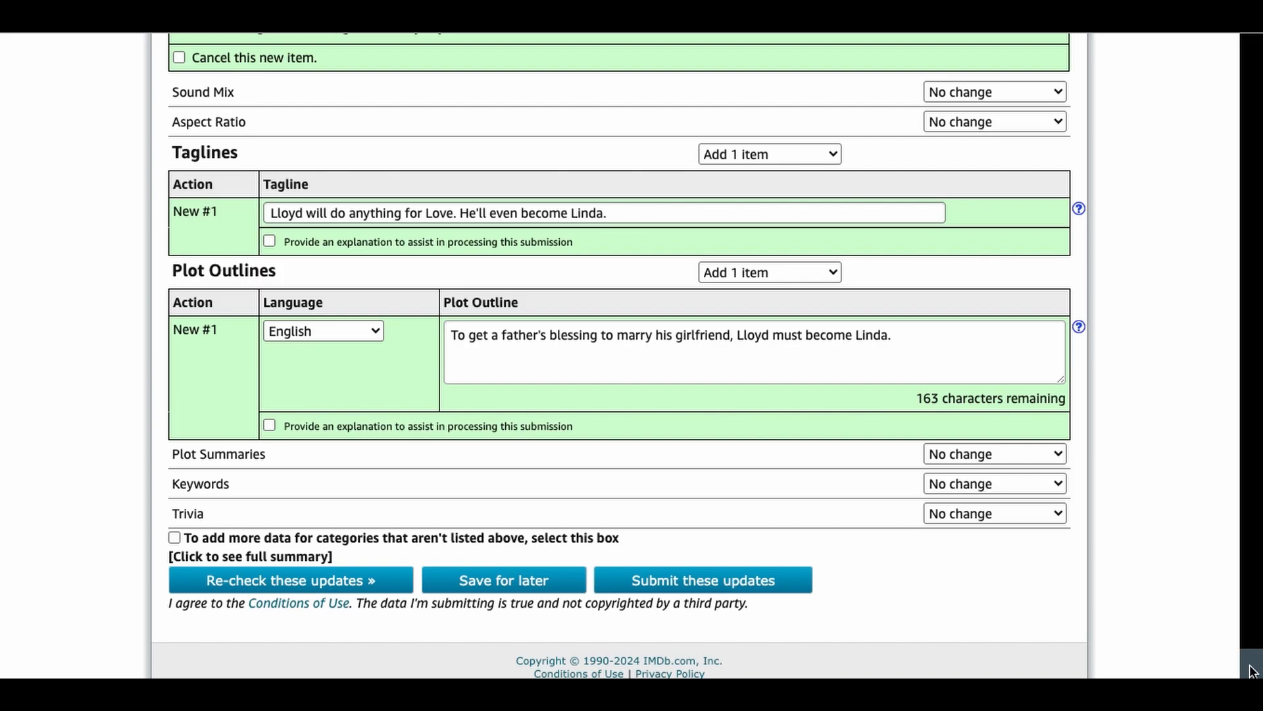
drag(1250, 672, 1201, 45)
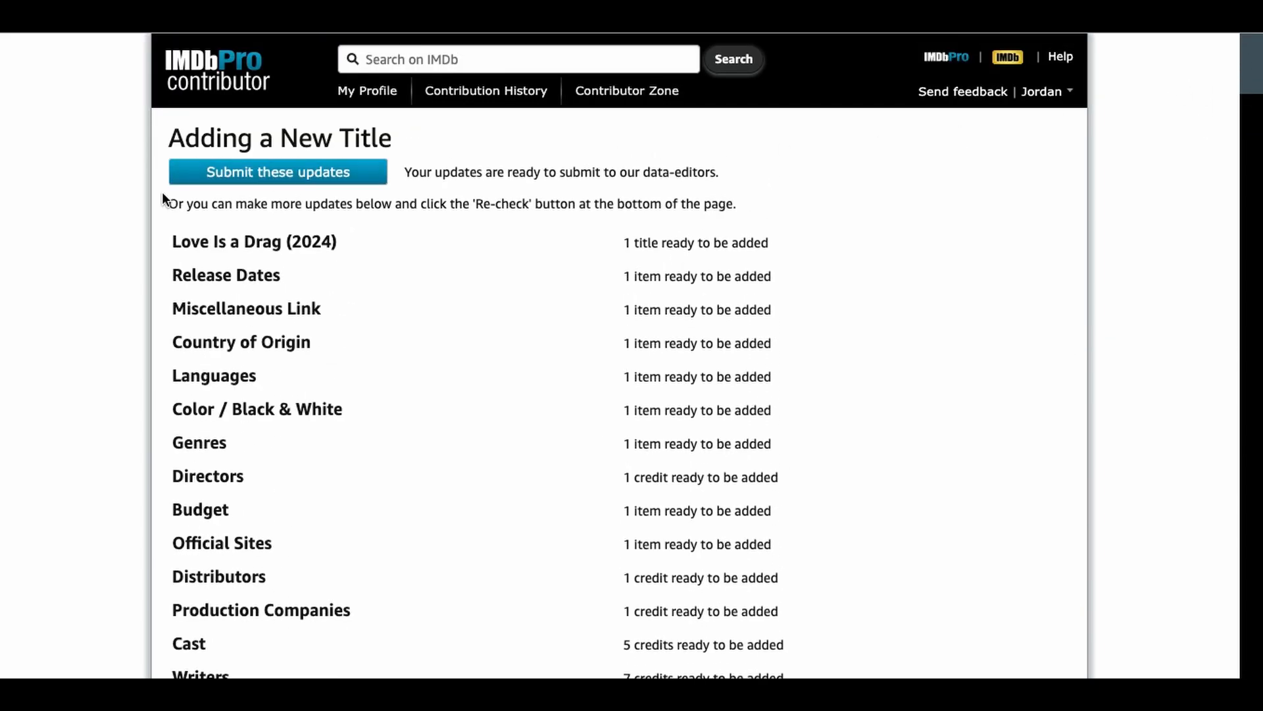
click(276, 175)
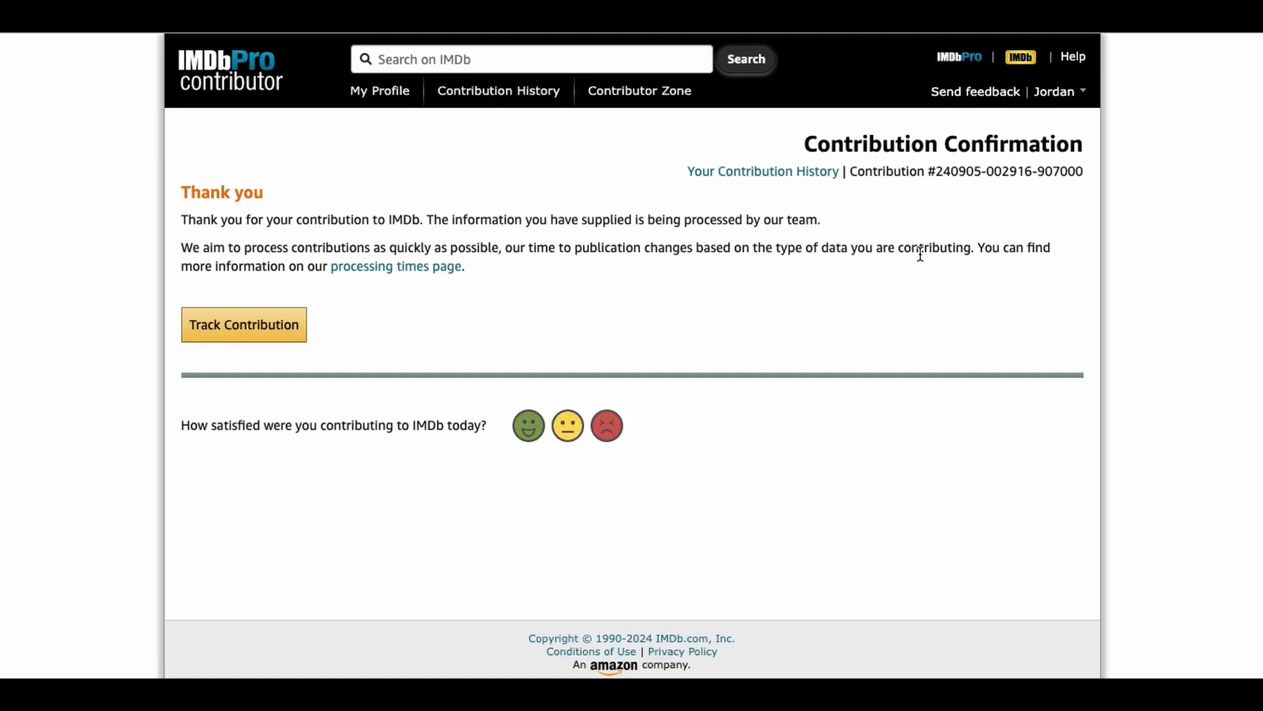